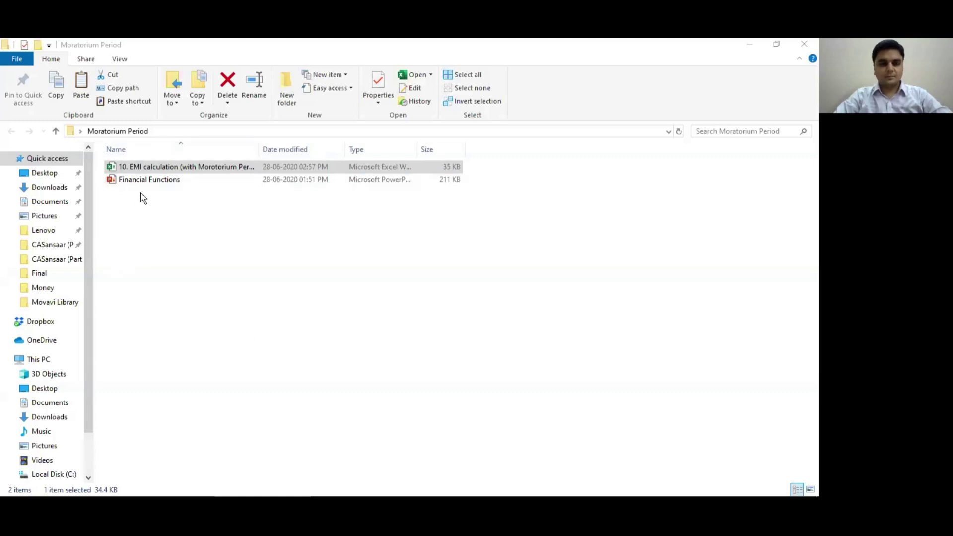
Open the EMI calculation (with Morotorium Period) workbook and show the timeline on the Concept - 1 sheet.
double_click(159, 166)
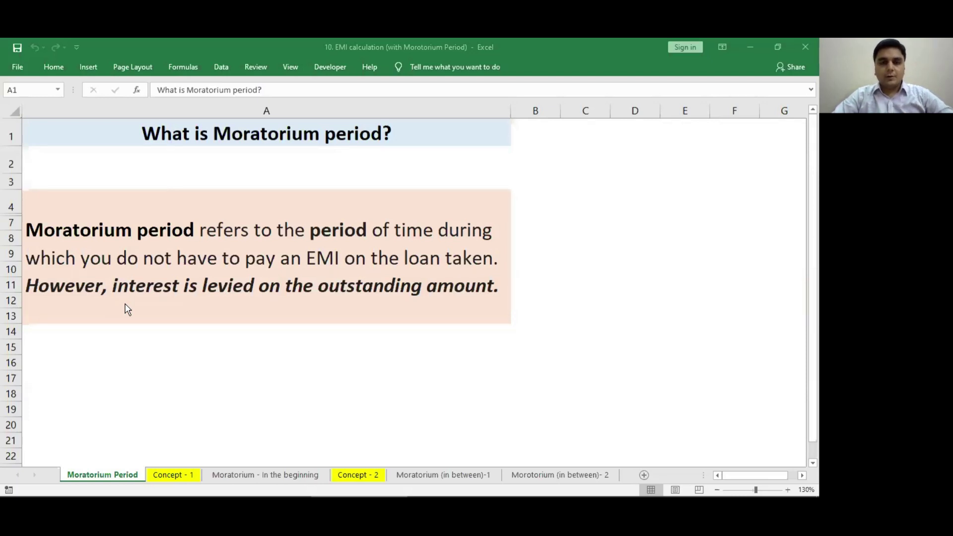
click(180, 477)
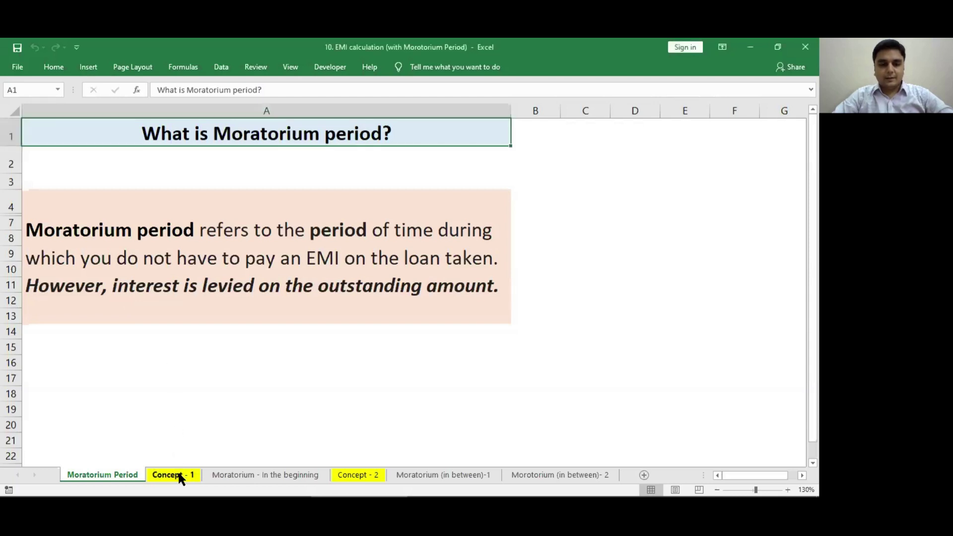
click(180, 475)
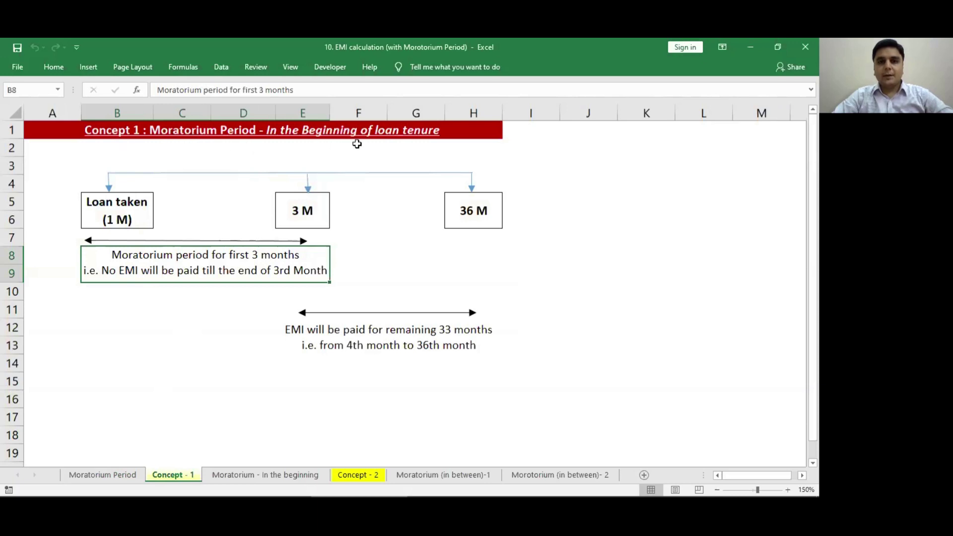
click(157, 205)
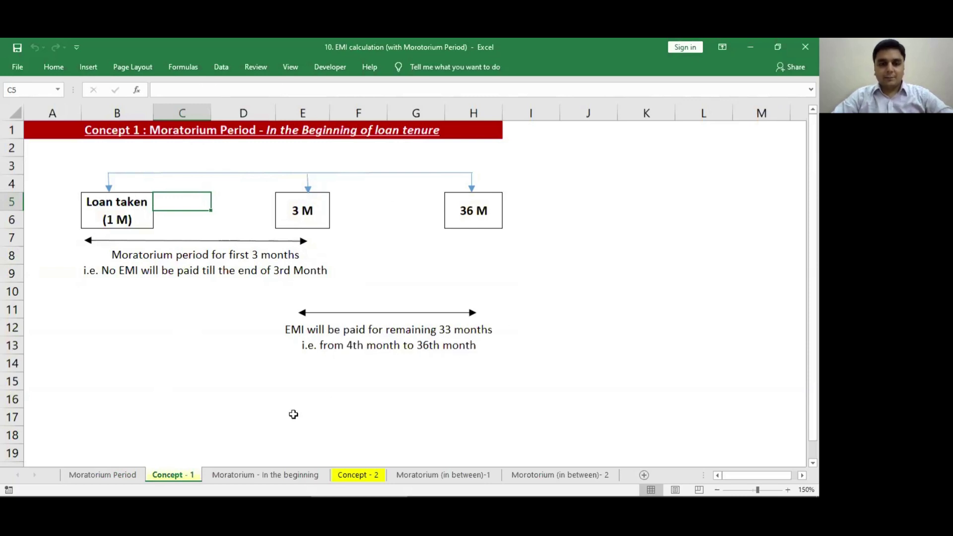
On the Moratorium - In the beginning sheet, review the loan amount, moratorium period, interest rate and tenure in B5 to B8.
click(270, 474)
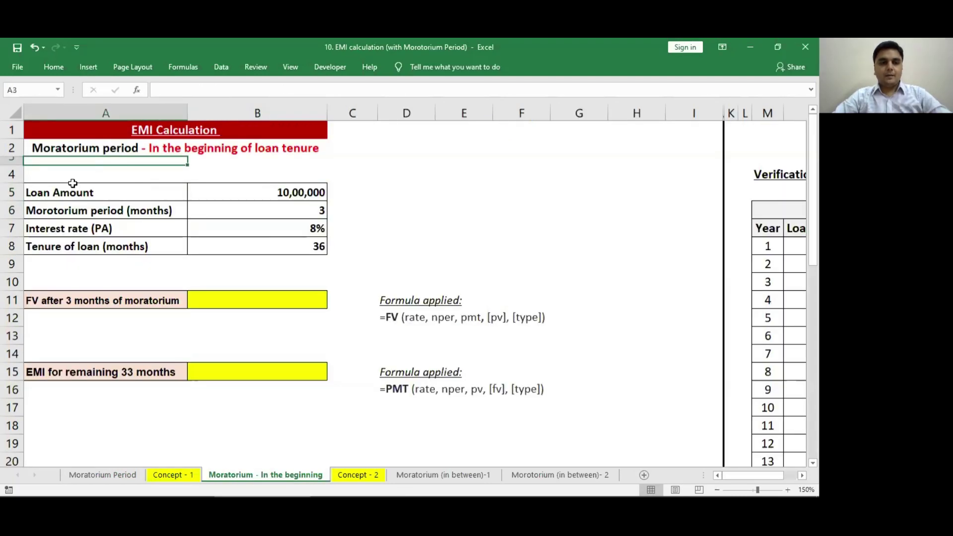
click(207, 191)
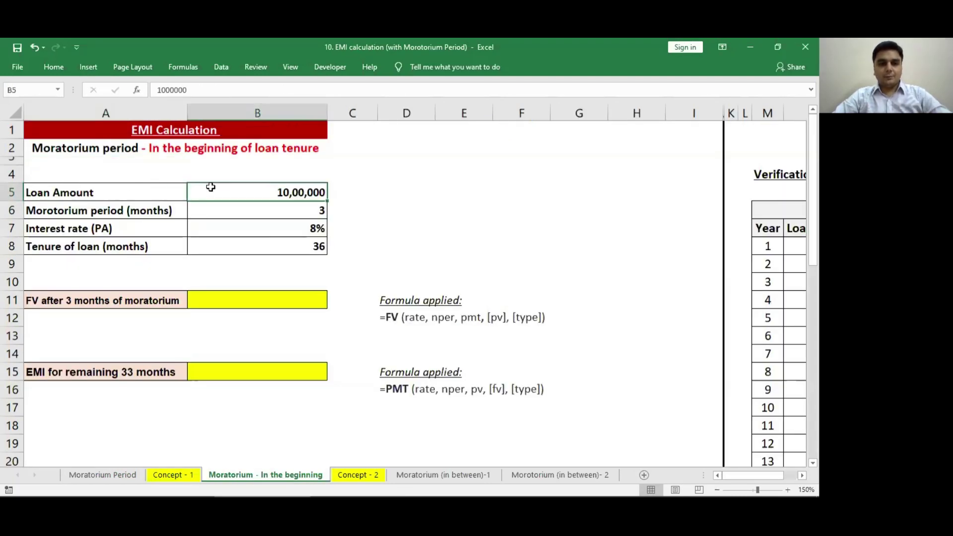
click(213, 214)
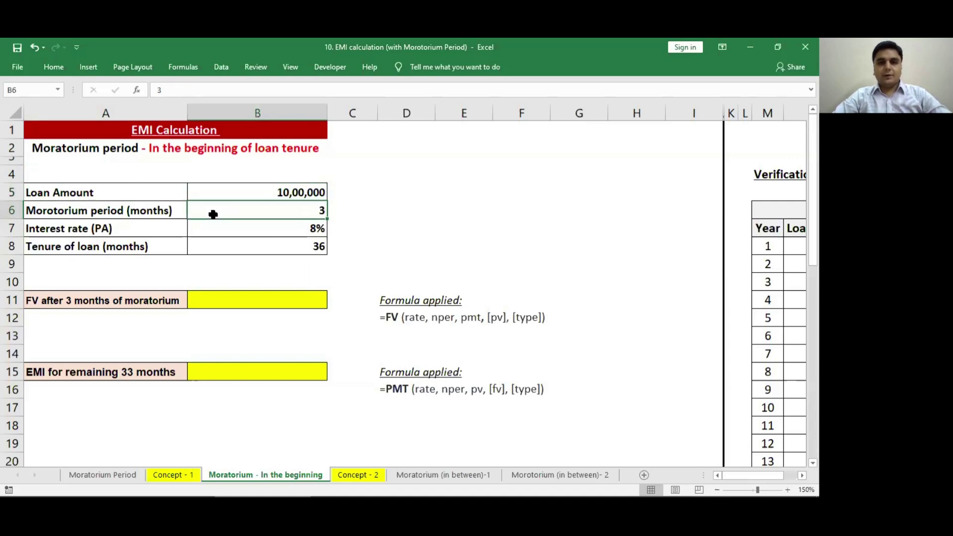
click(209, 233)
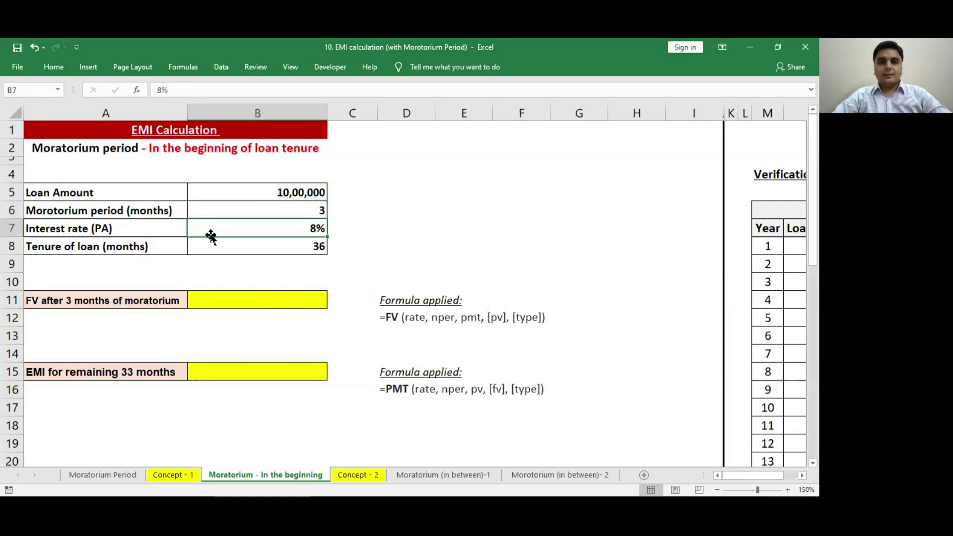
click(212, 250)
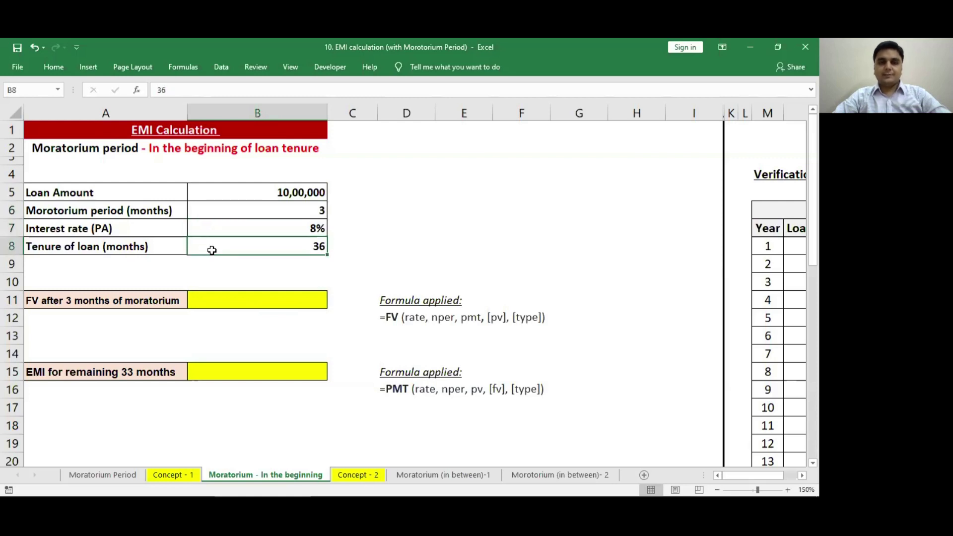
Calculate the future value after the 3-month moratorium in B11 with the formula =FV(B7/12,B6,0,-B5).
click(195, 297)
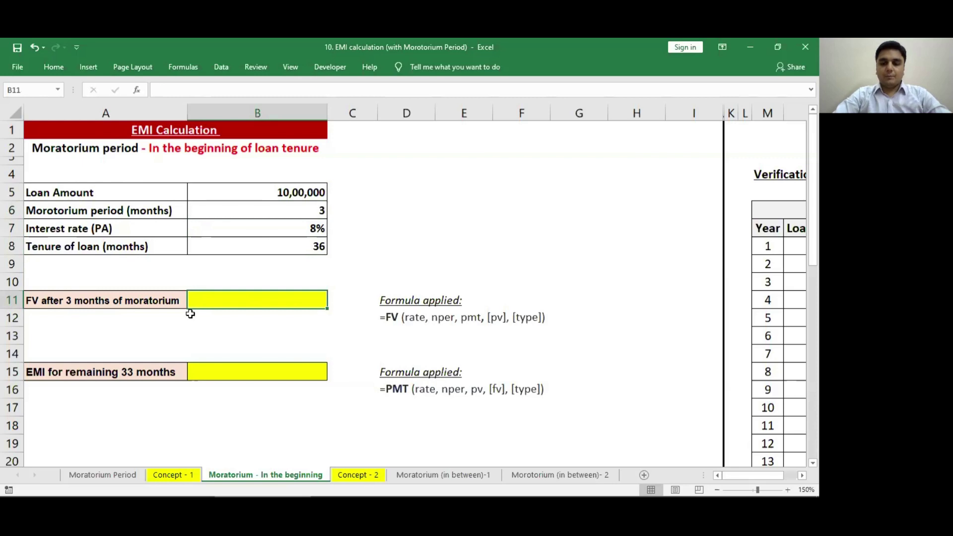
text(=fv)
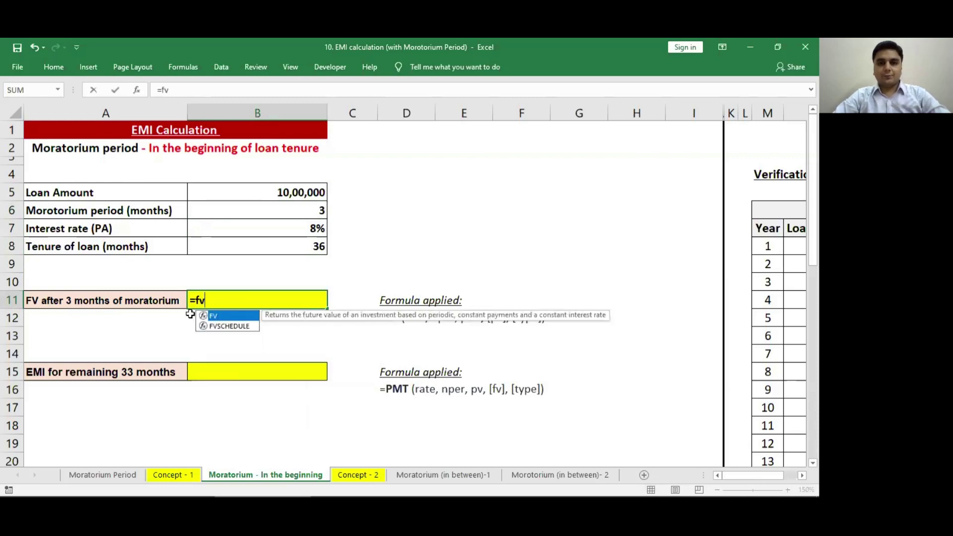
key(Tab)
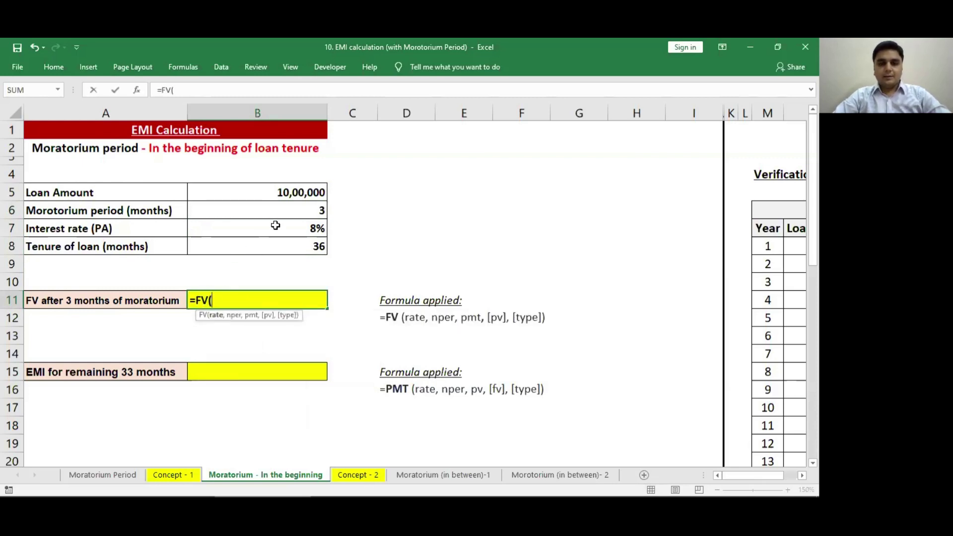
click(261, 230)
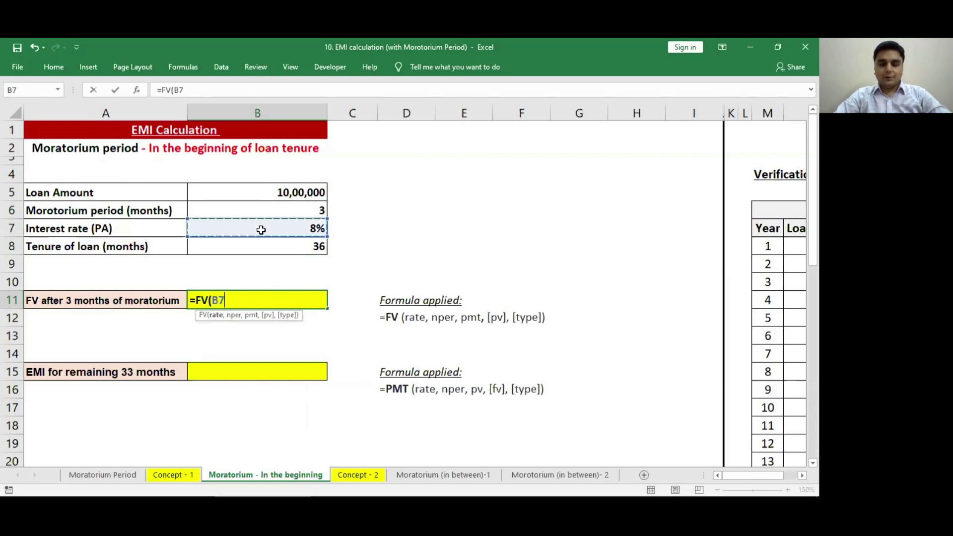
text(/12,)
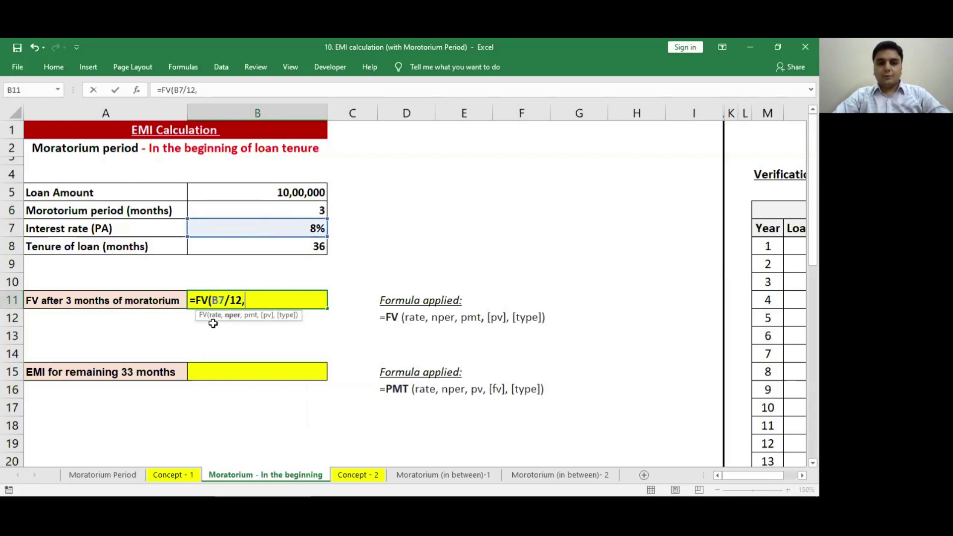
click(250, 213)
text(,)
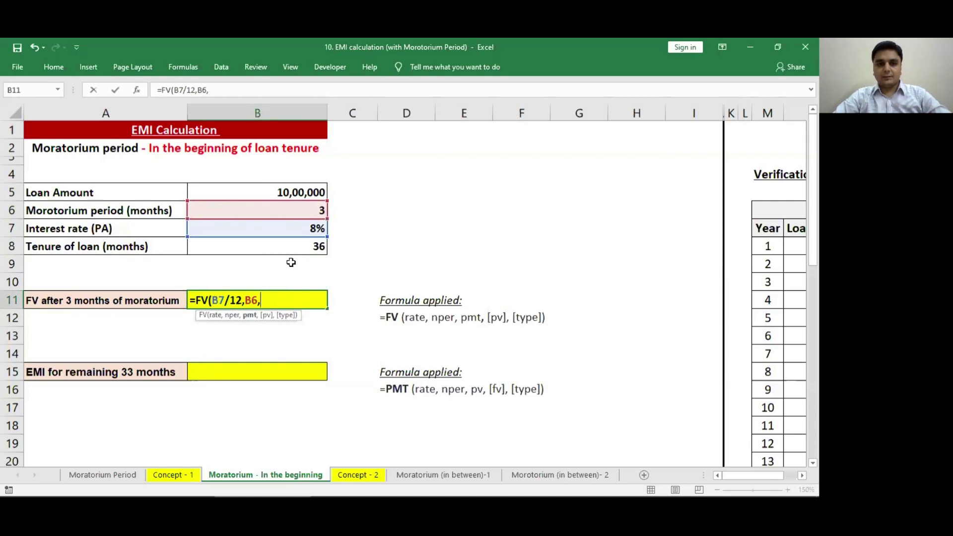
text(0)
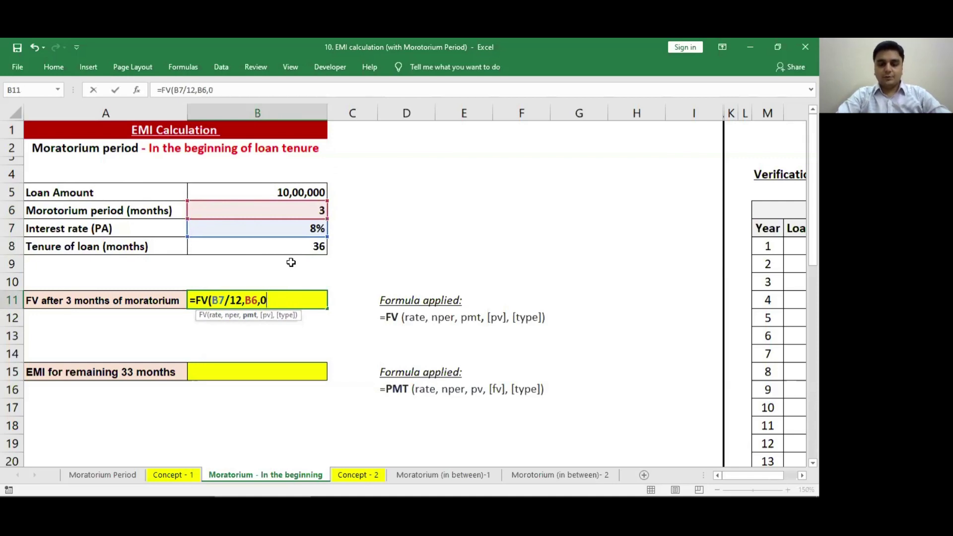
text(,)
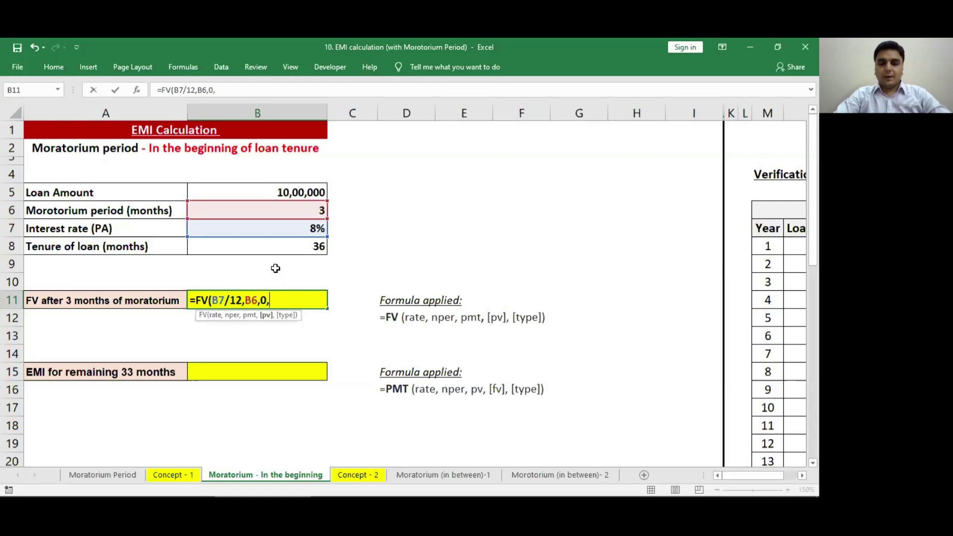
text(-)
click(272, 192)
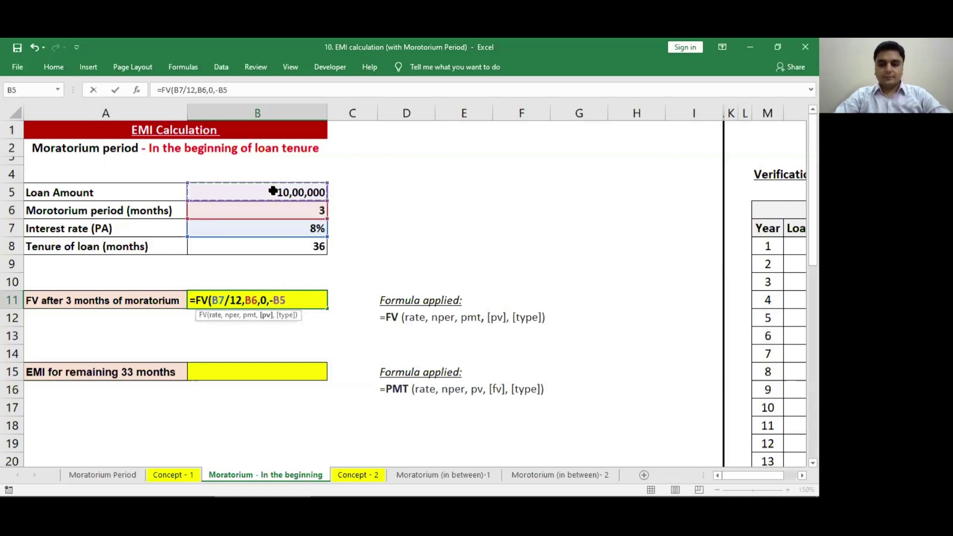
key(Return)
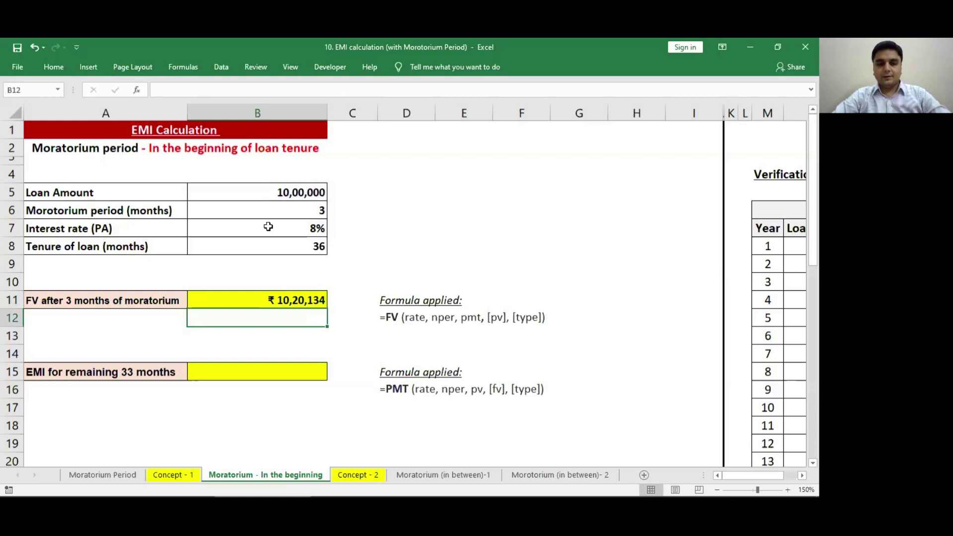
click(241, 296)
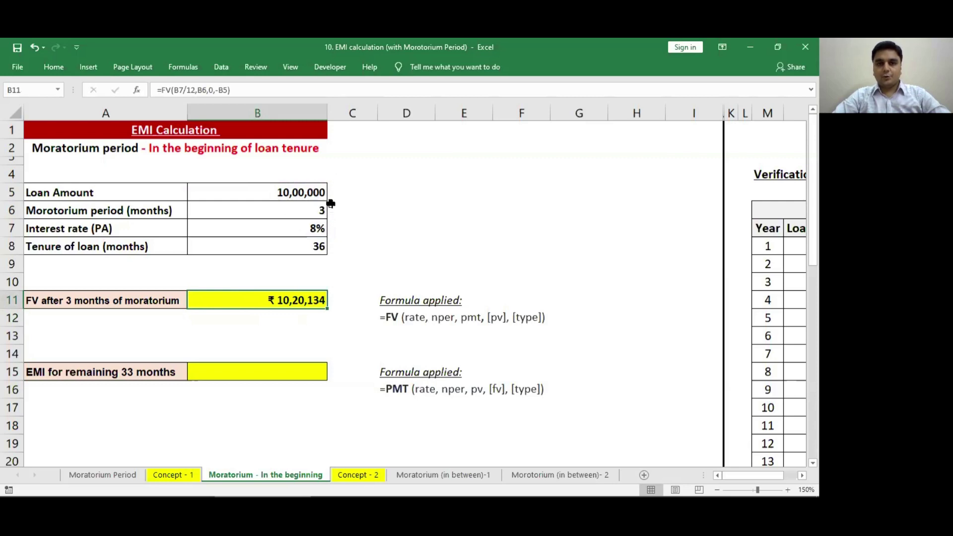
Calculate the EMI for the remaining 33 months in B15 with the formula =PMT(B7/12,B8-B6,-B11,0,0).
click(280, 367)
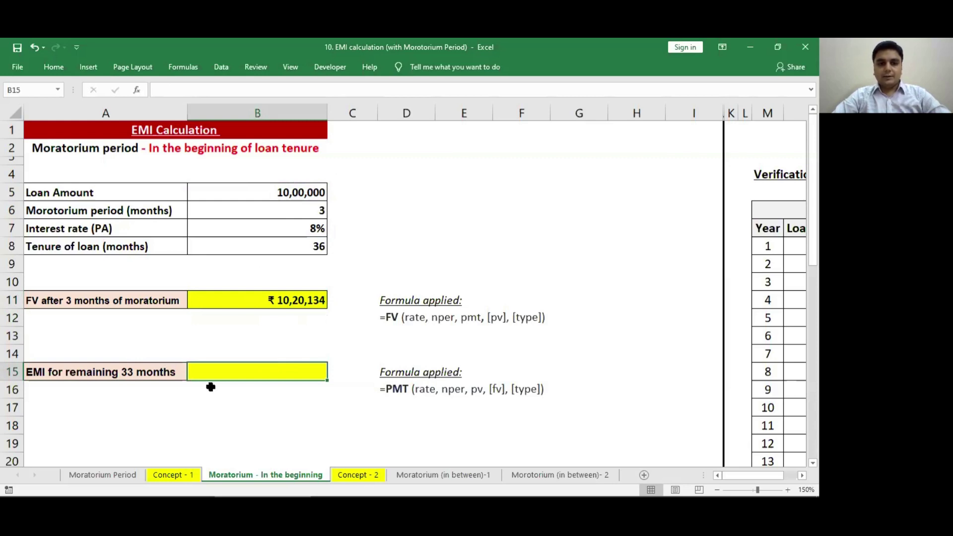
text(=pmt)
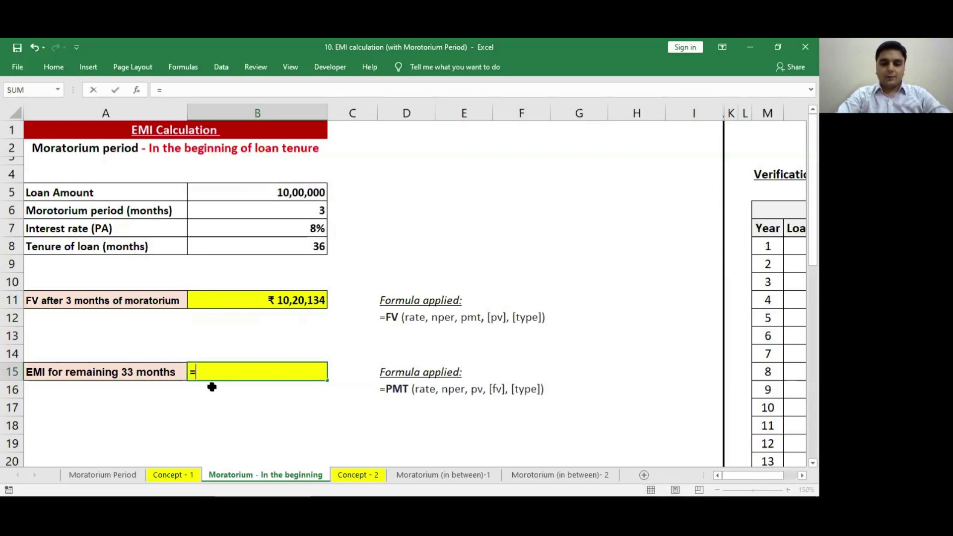
double_click(215, 388)
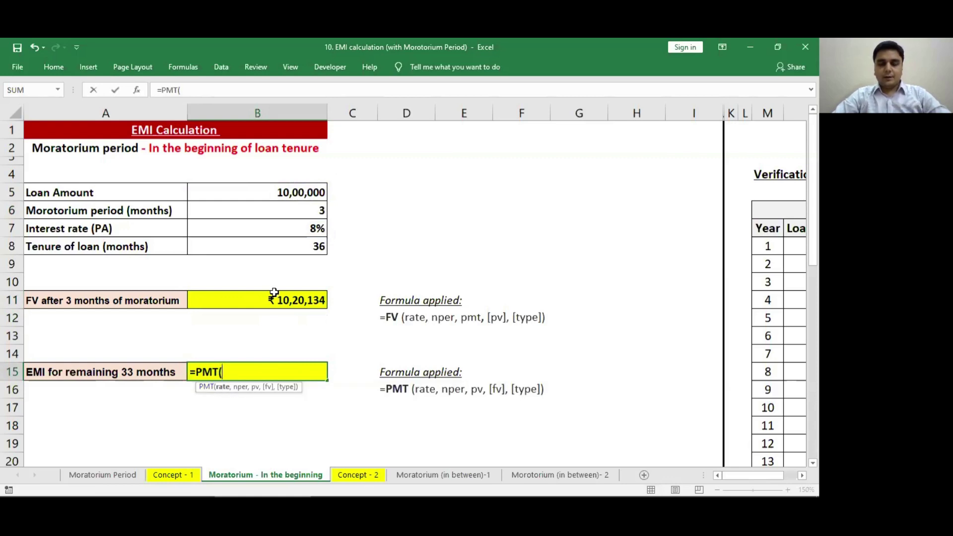
click(274, 228)
text(/12)
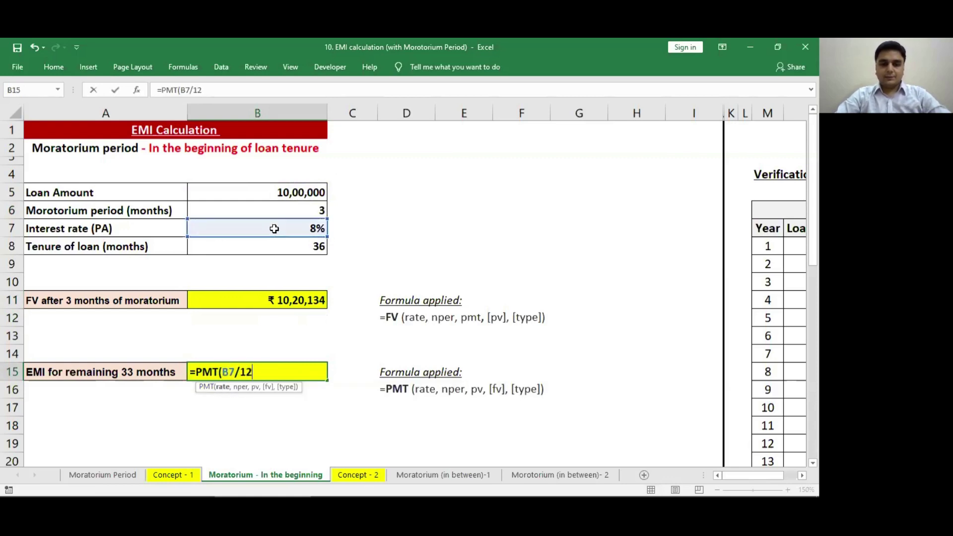
text(,)
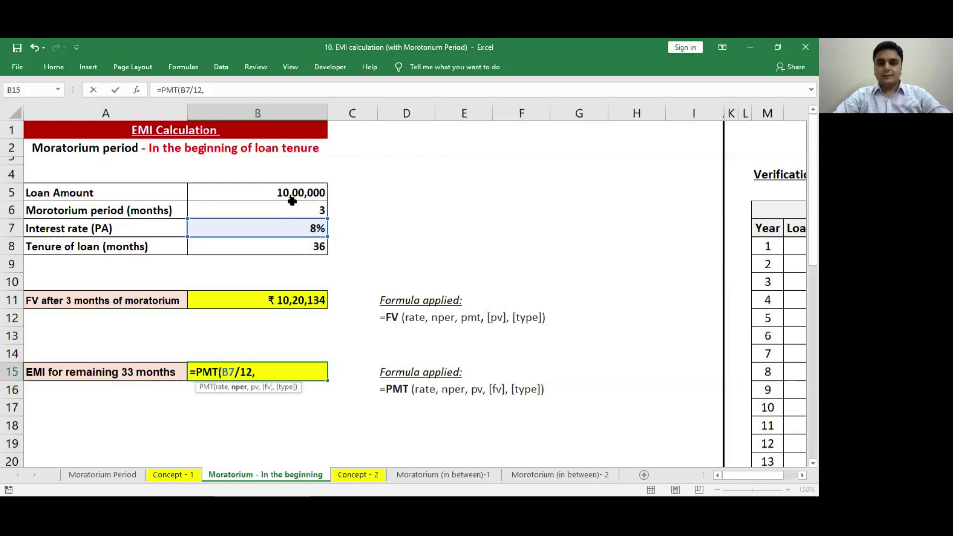
click(293, 249)
text(-)
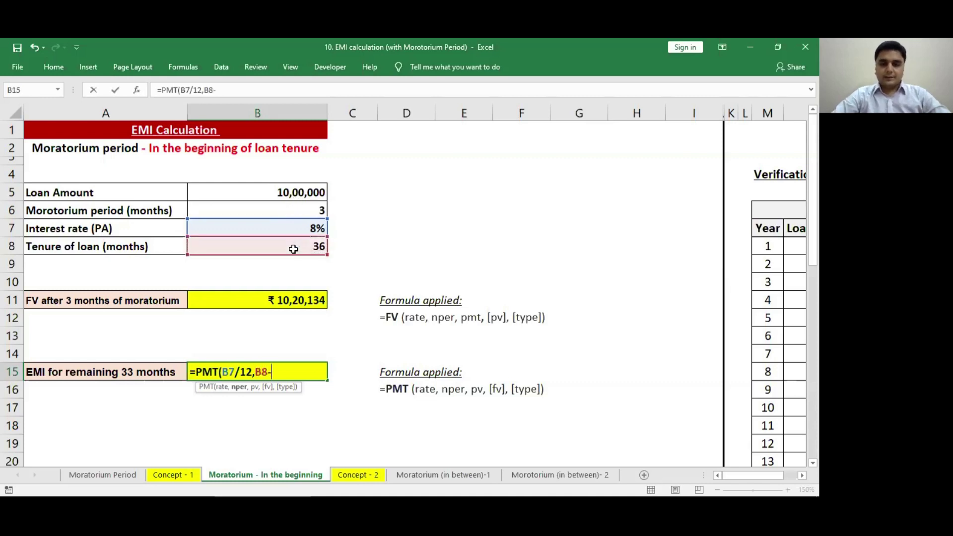
click(299, 210)
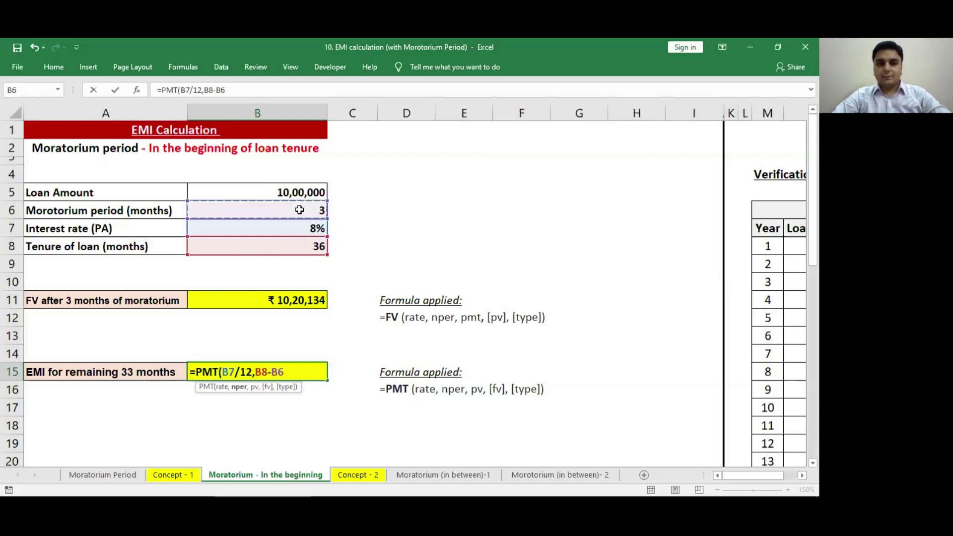
text(,)
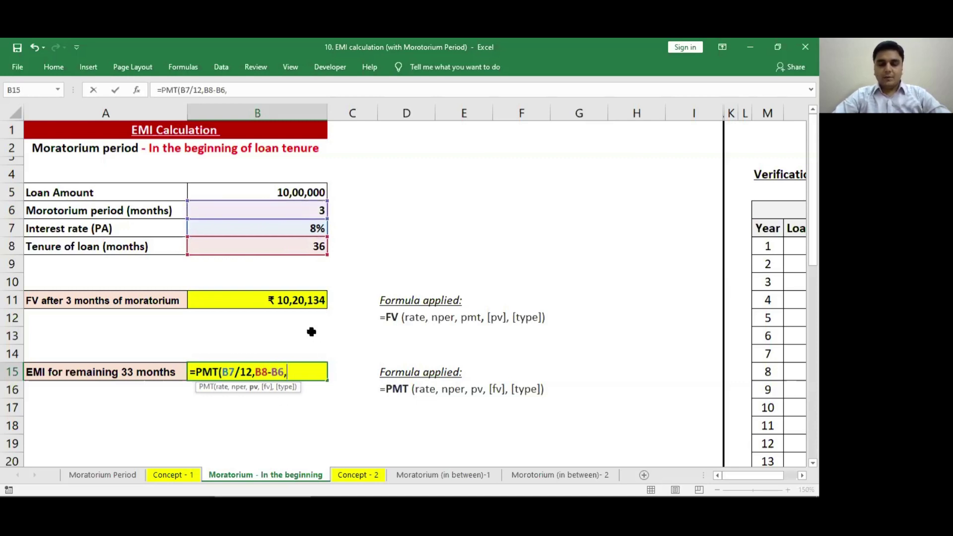
text(-)
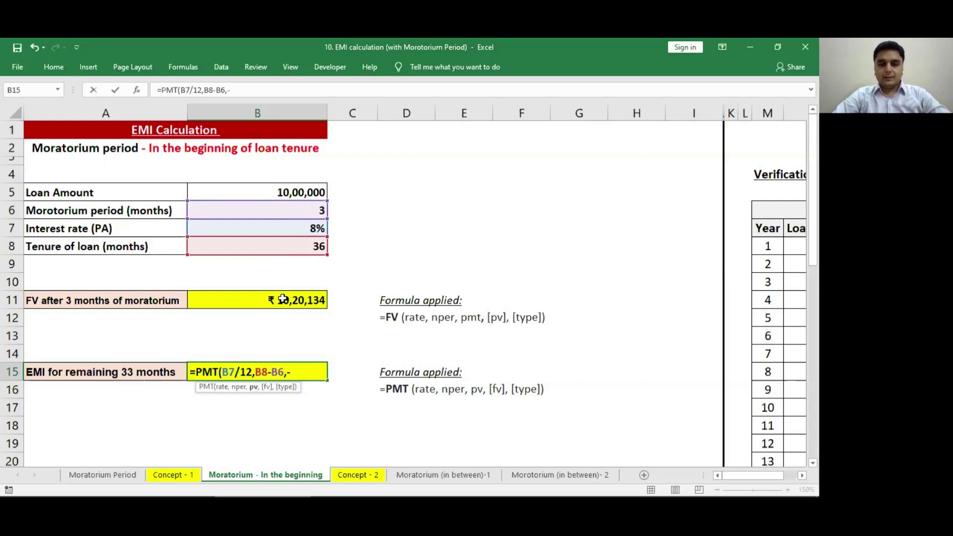
click(282, 298)
text(,)
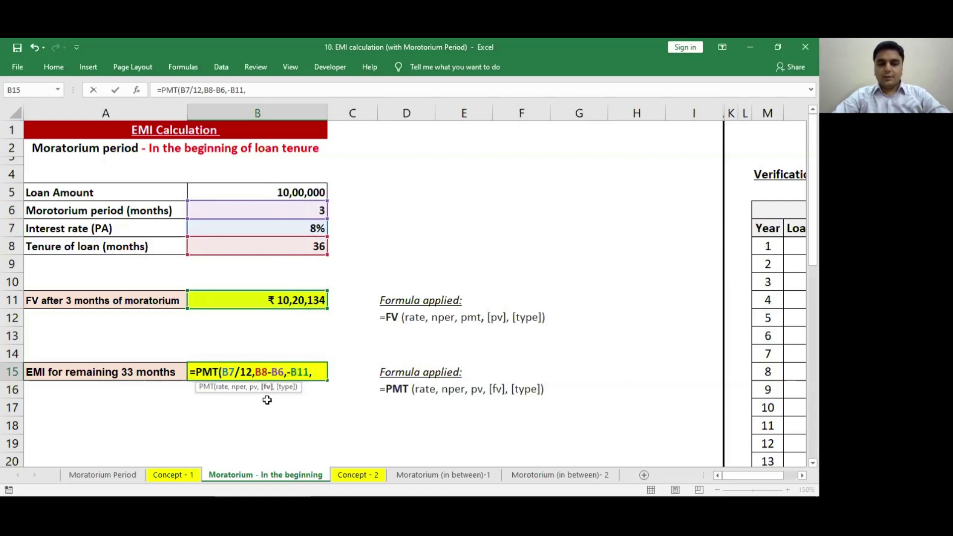
text(0)
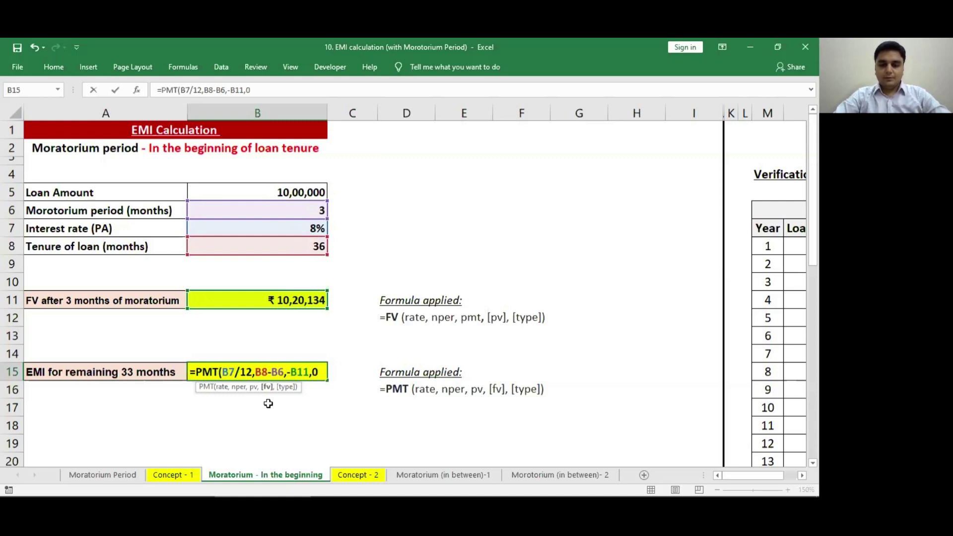
text(,)
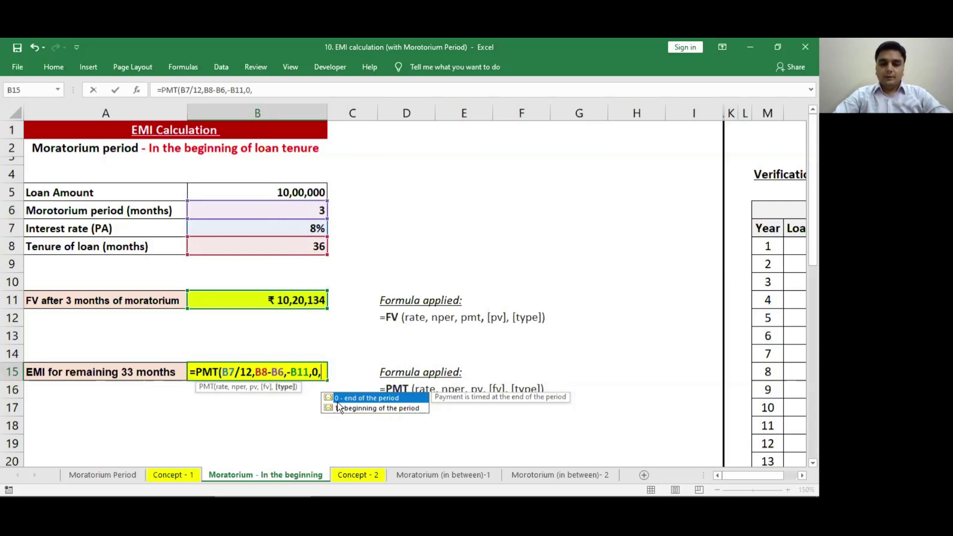
text(0)
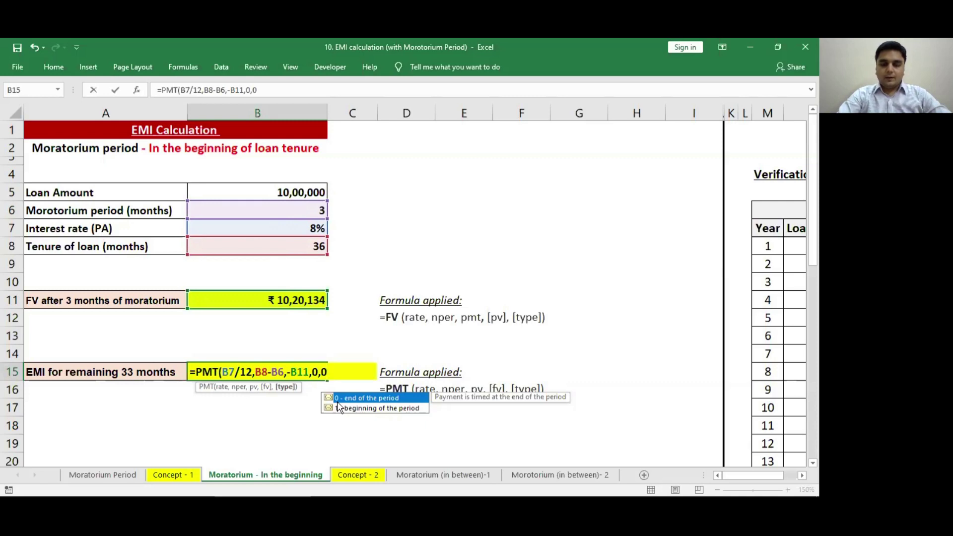
text())
key(Return)
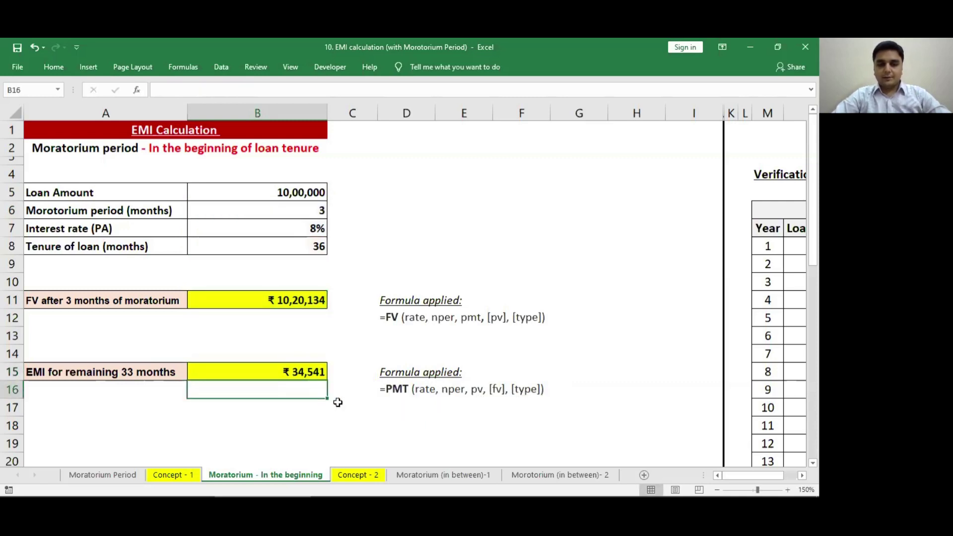
click(275, 369)
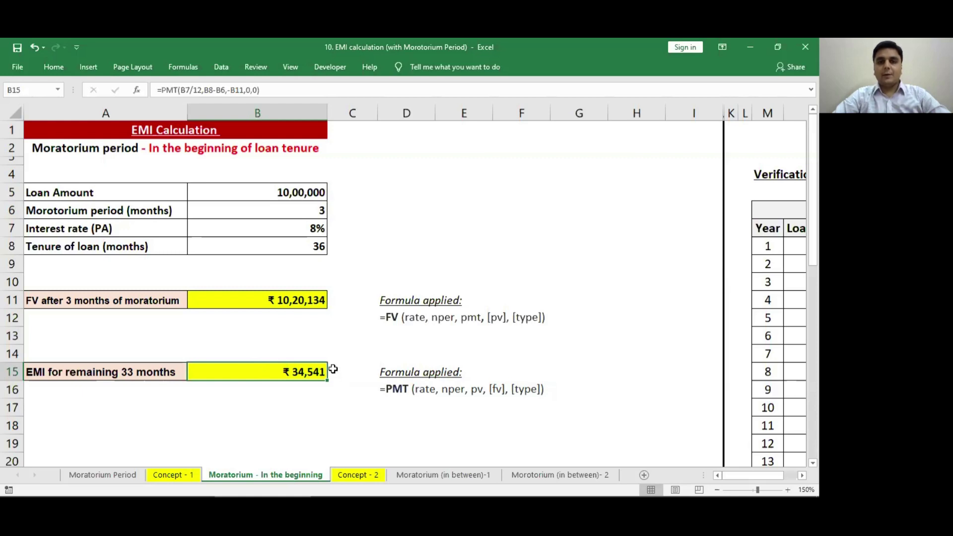
In the EMI Schedule under Verification, examine the first month's loan amount in N8 and the interest formula in O8.
key(Right)
key(Right)
key(Right)
key(Right)
key(Right)
key(Right)
key(Right)
key(Right)
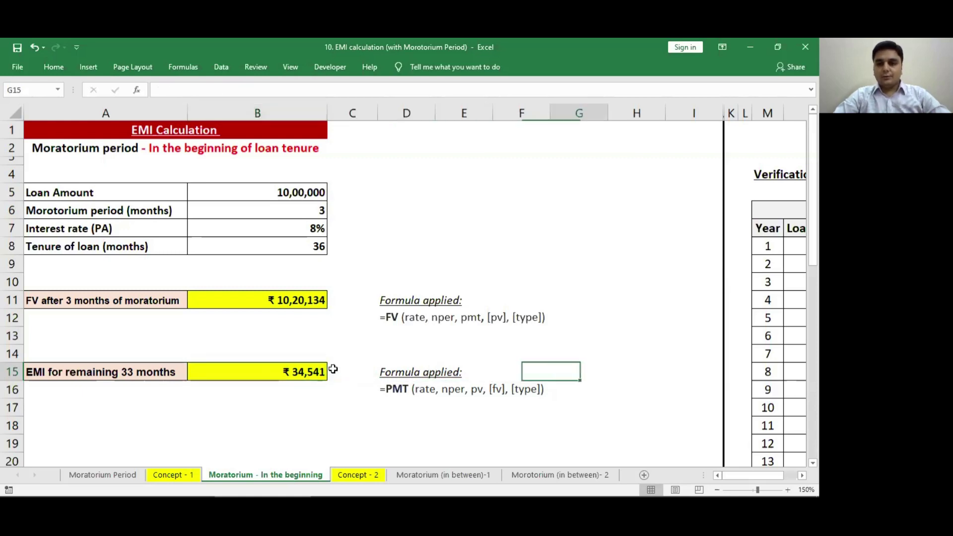
key(Right)
key(Right)
key(Right)
key(Right)
key(Right)
key(Right)
key(Right)
key(Right)
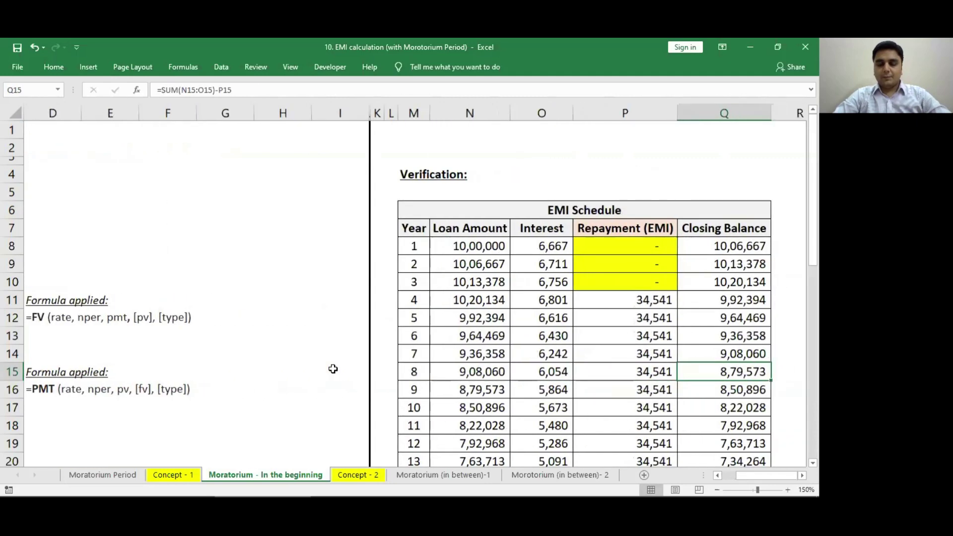
click(431, 246)
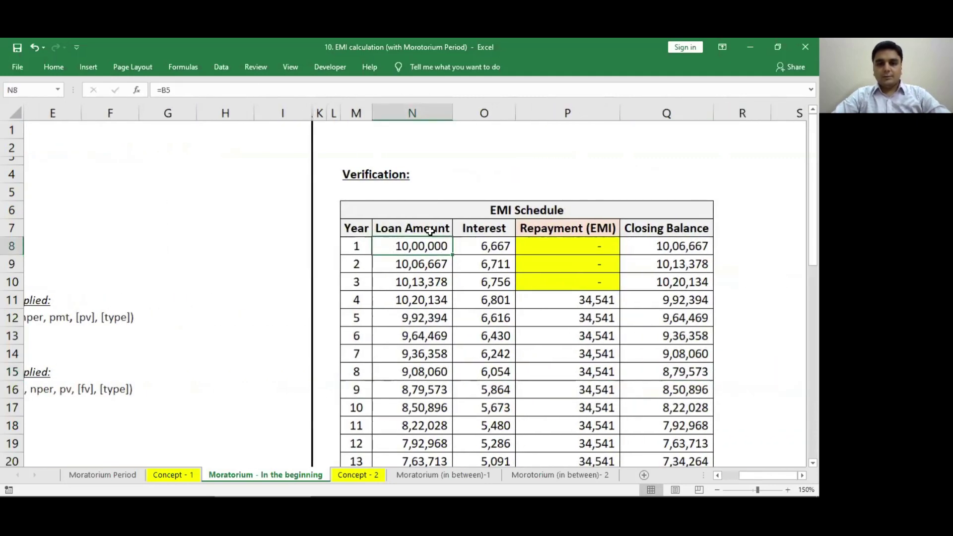
key(Right)
key(F2)
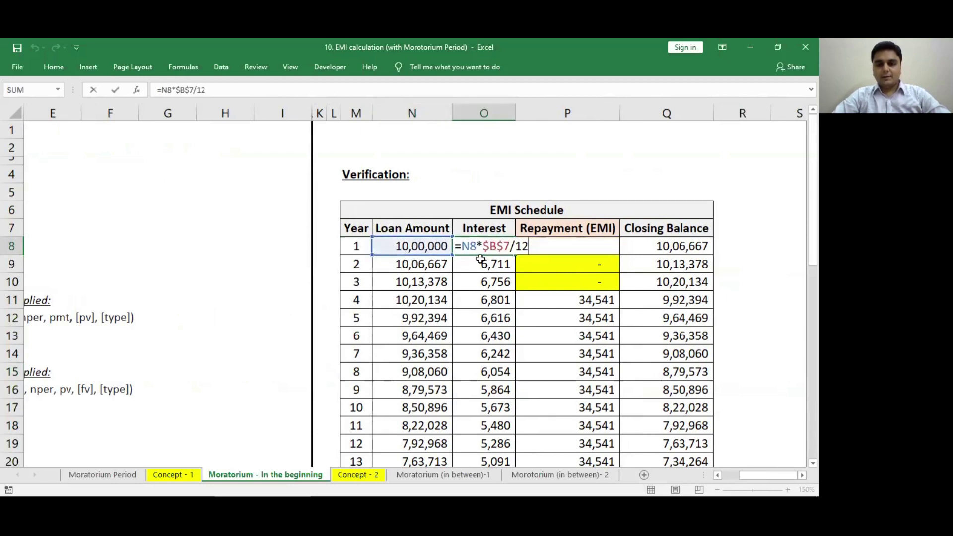
key(Escape)
Check the repayments of the three moratorium months in P8:P10 and the closing balance formulas in Q8 and Q10.
click(526, 254)
key(shift+Down)
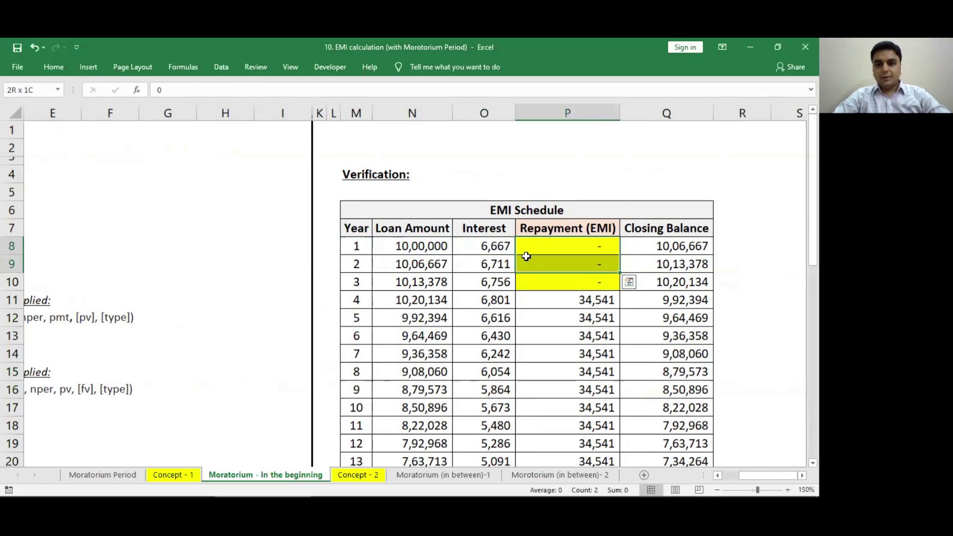
key(shift+Down)
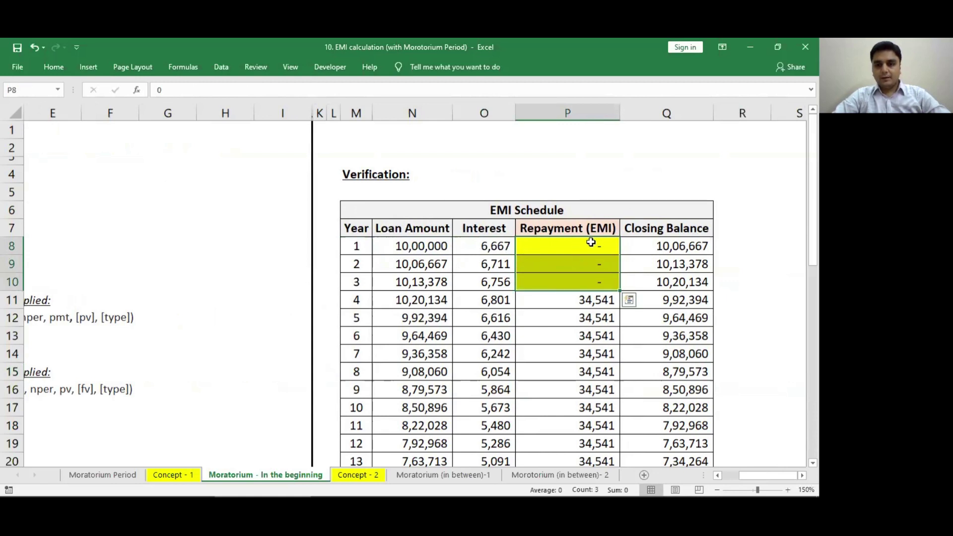
key(Right)
key(F2)
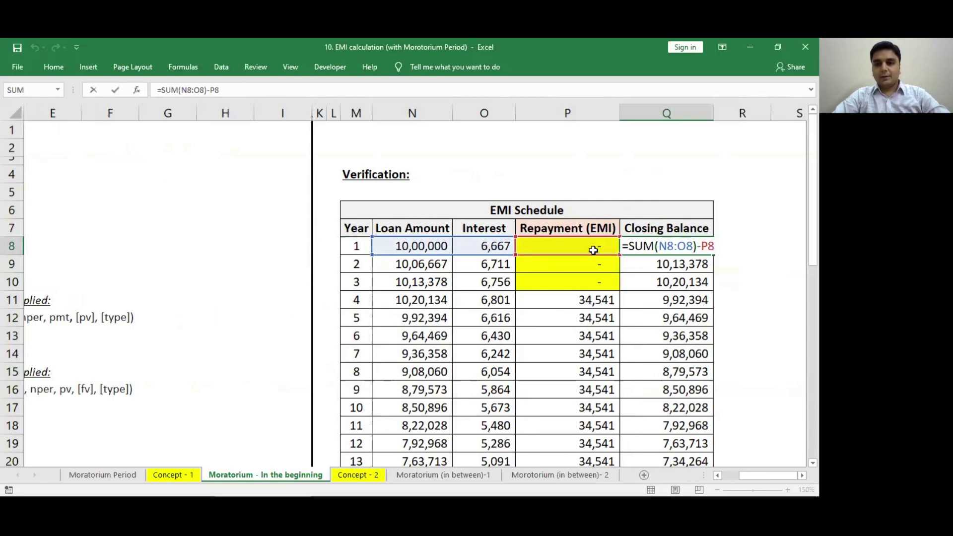
key(ctrl+Return)
click(643, 283)
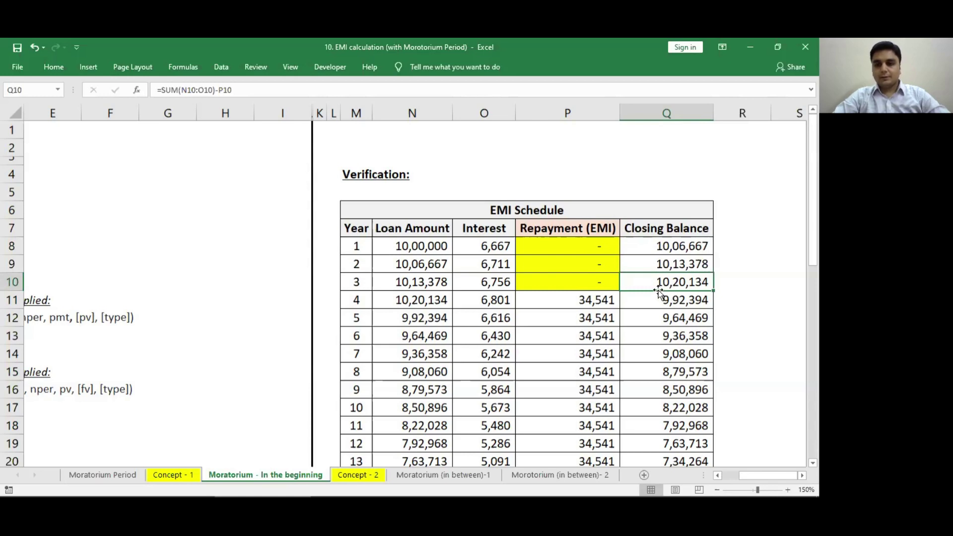
Compare the schedule's month 3 closing balance with the future value after the moratorium in B11.
key(Home)
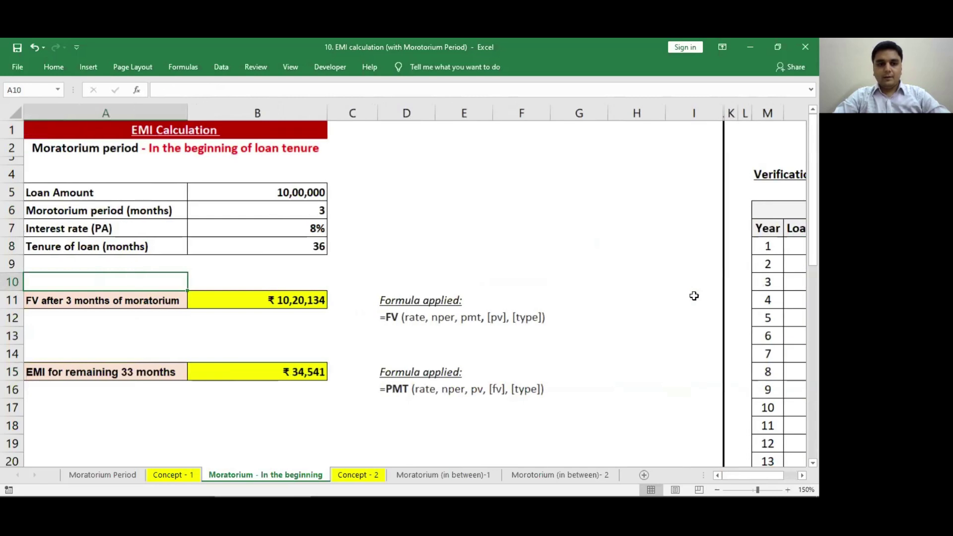
click(238, 300)
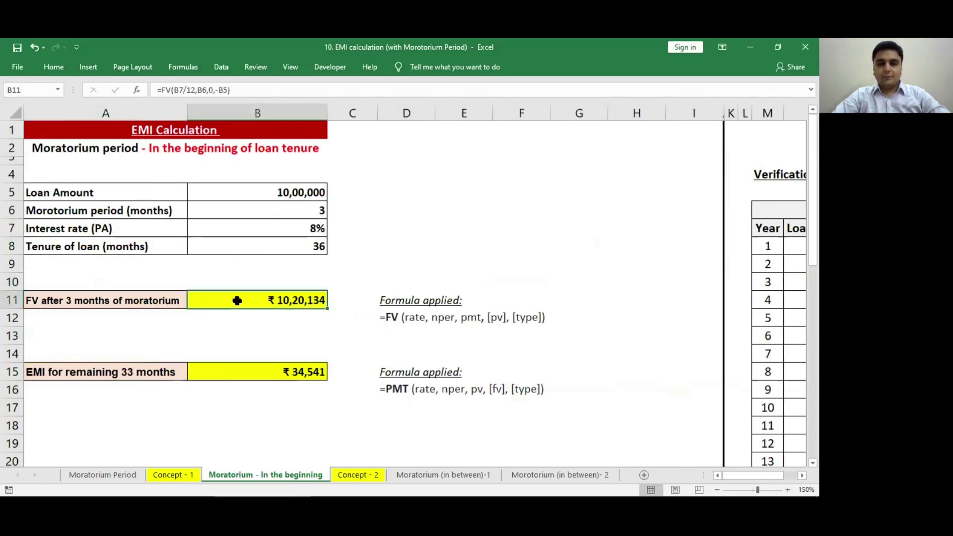
double_click(238, 300)
key(Escape)
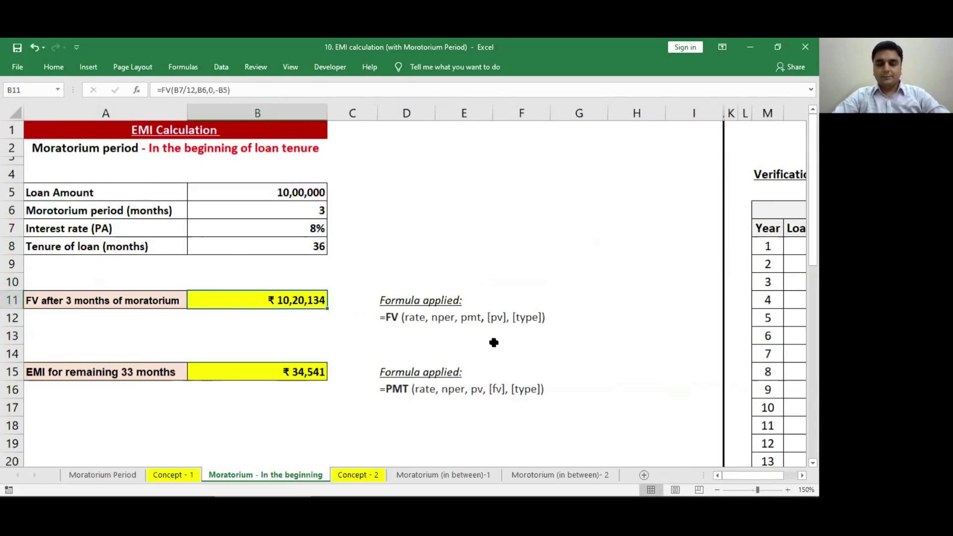
Examine the schedule's month 4 row: the loan amount in N11, the interest formula in O11 and the repayment in P11.
key(Right)
key(Right)
key(Right)
key(Right)
key(Right)
key(Right)
key(Right)
key(Right)
key(Right)
key(Right)
key(Right)
key(Right)
scroll(494, 342, right, 3)
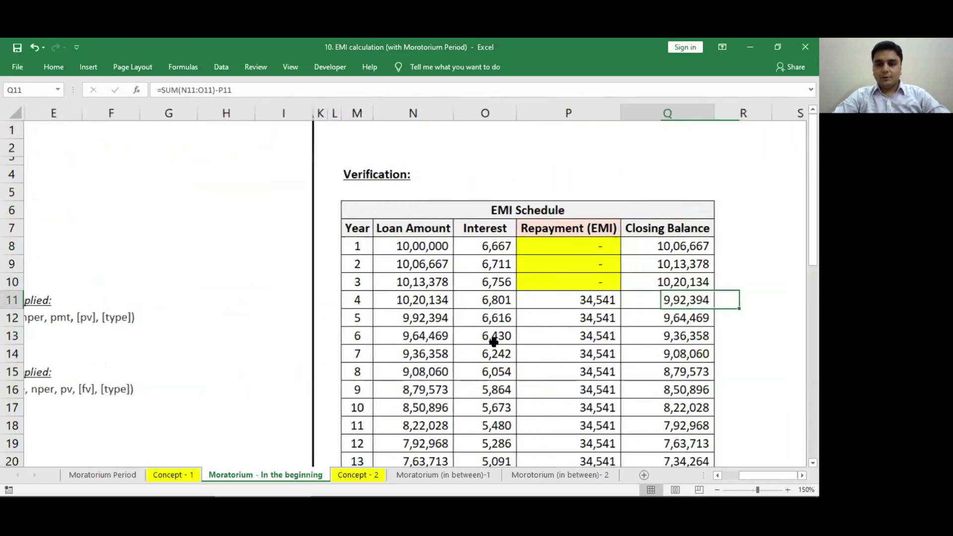
click(400, 301)
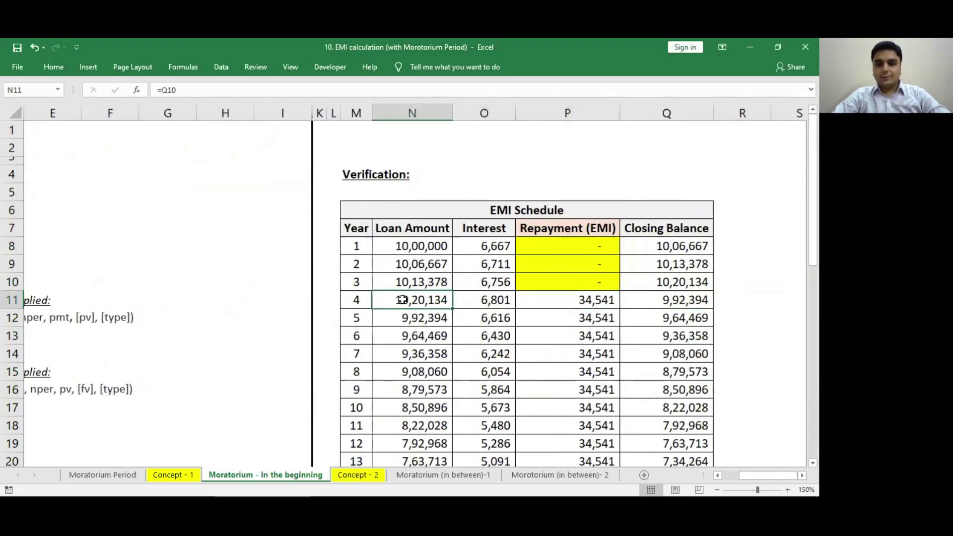
click(493, 303)
double_click(493, 303)
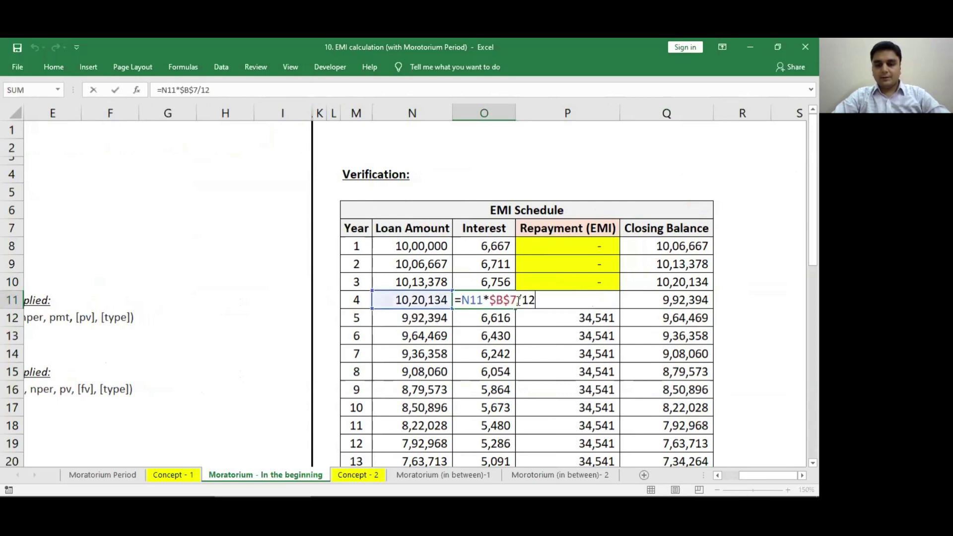
key(Escape)
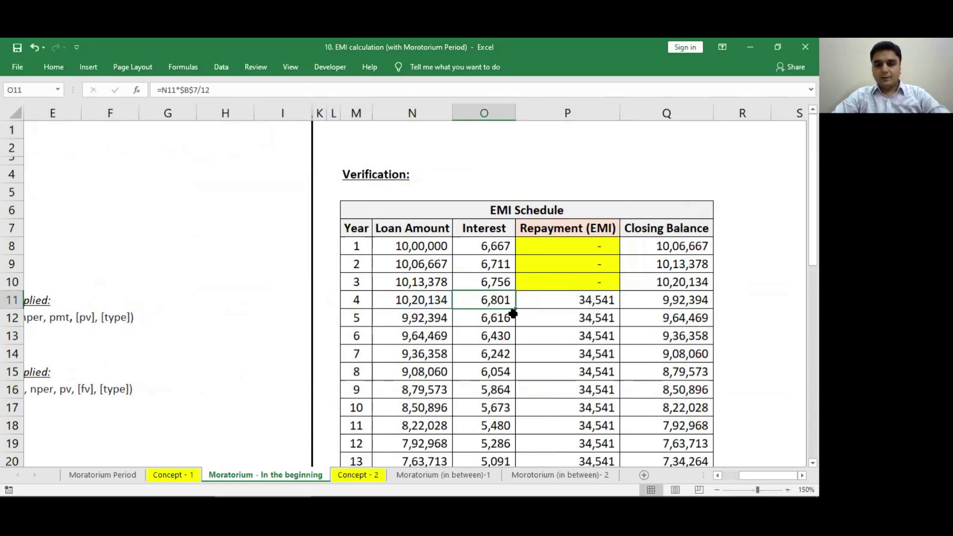
click(592, 305)
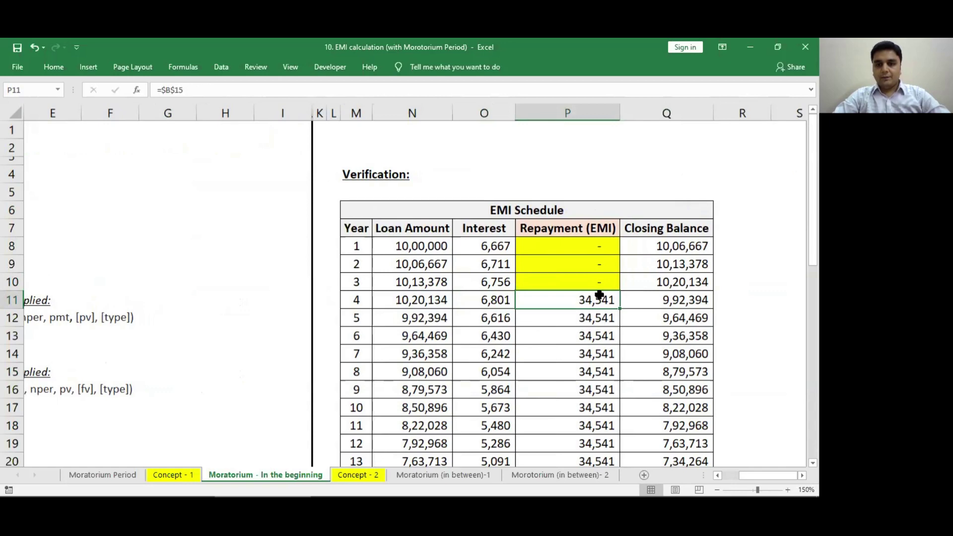
Trace the month 4 repayment back to the EMI for the remaining 33 months in B15.
key(ctrl+Left)
key(ctrl+Left)
key(ctrl+Left)
key(Right)
key(Down)
key(Down)
key(Down)
key(Down)
key(Left)
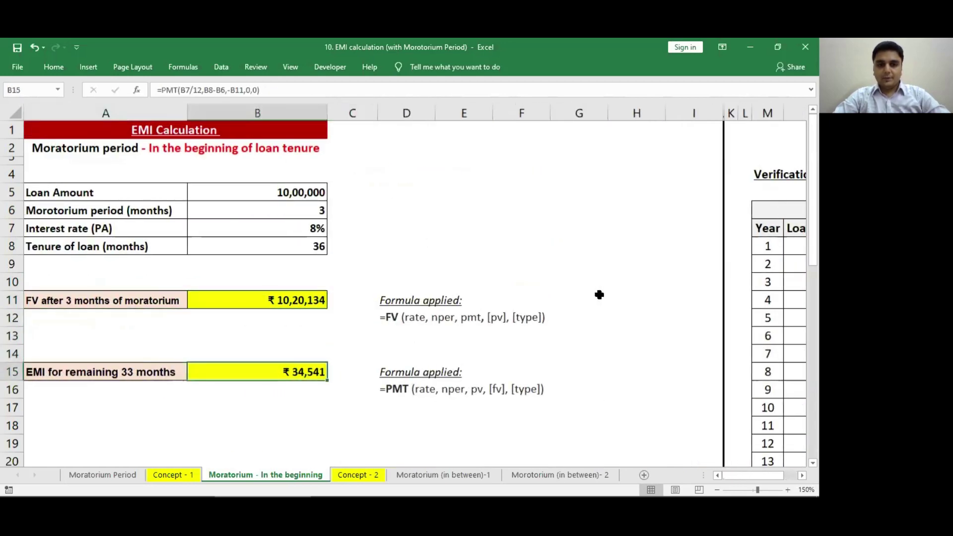
Check the EMI repayments in column P from month 4 to month 36 and the final closing balance in Q43.
key(Right)
key(Right)
key(Right)
key(Right)
key(Right)
key(Right)
key(Right)
key(Right)
key(Right)
key(Right)
key(Right)
key(Right)
key(Up)
key(Up)
key(Up)
key(Up)
key(Right)
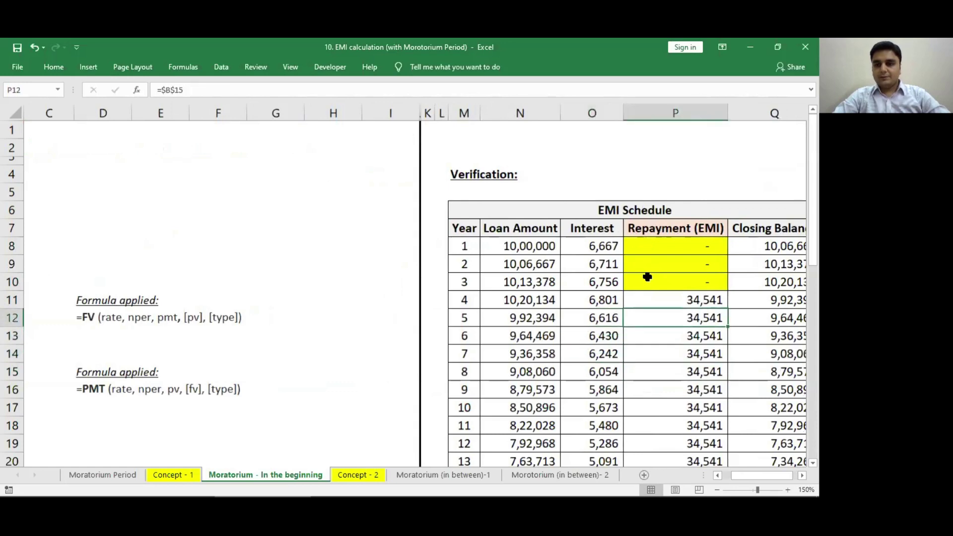
key(ctrl+shift+Down)
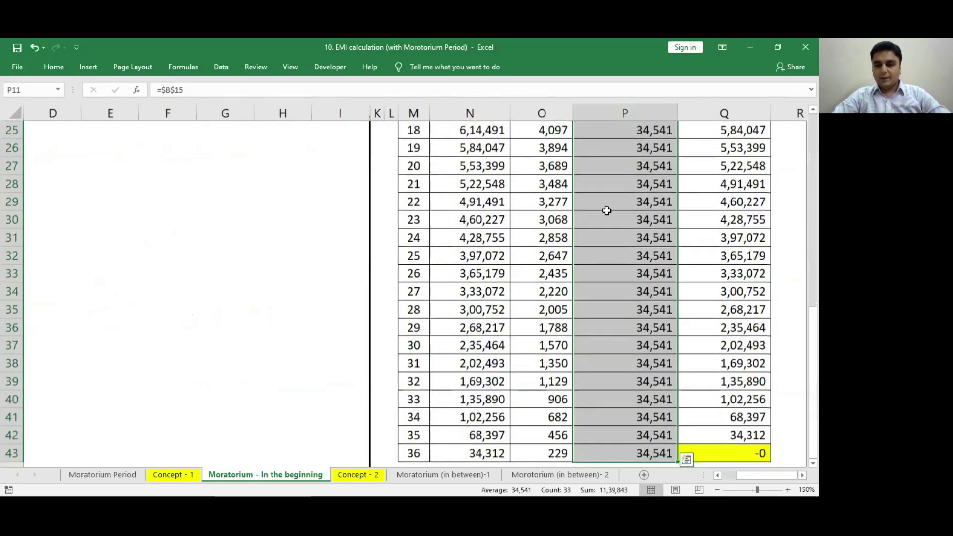
key(ctrl+shift+Up)
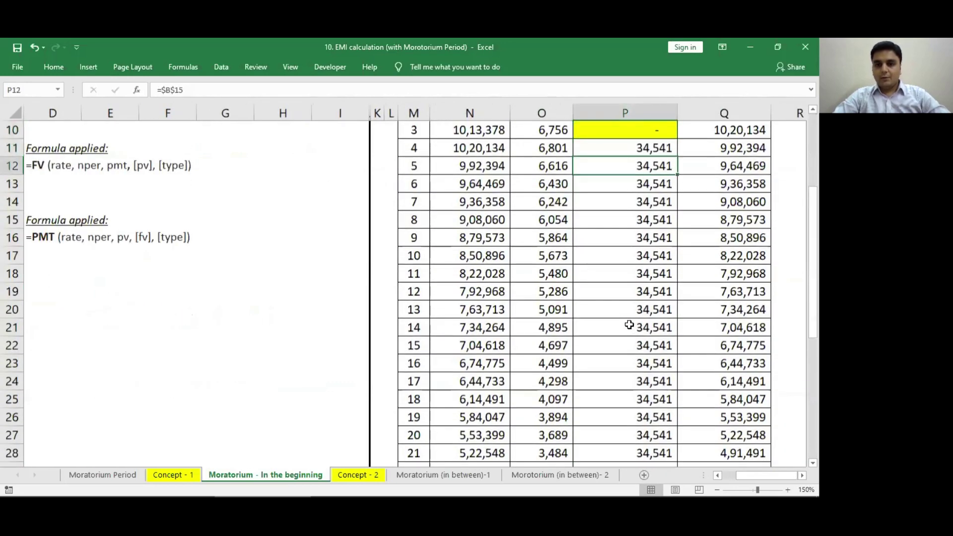
key(ctrl+Down)
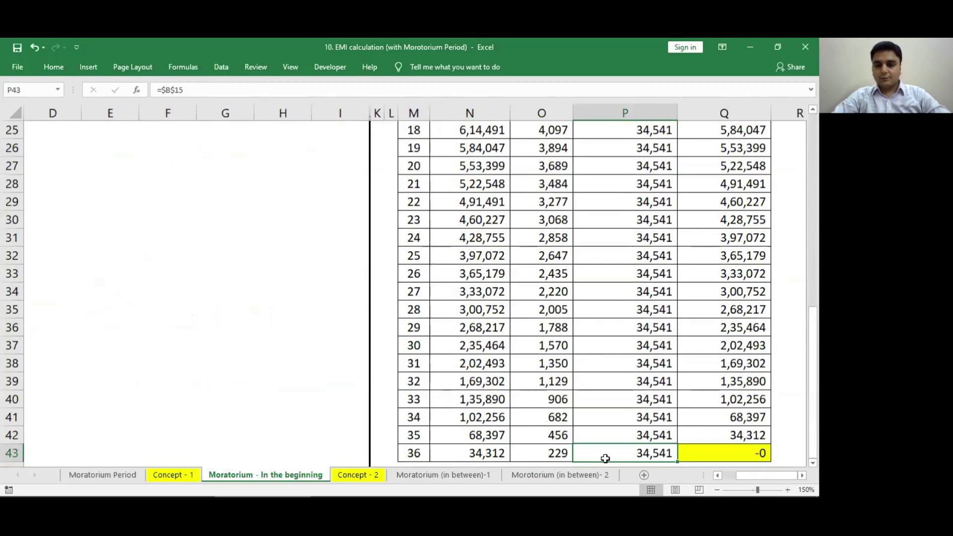
click(730, 451)
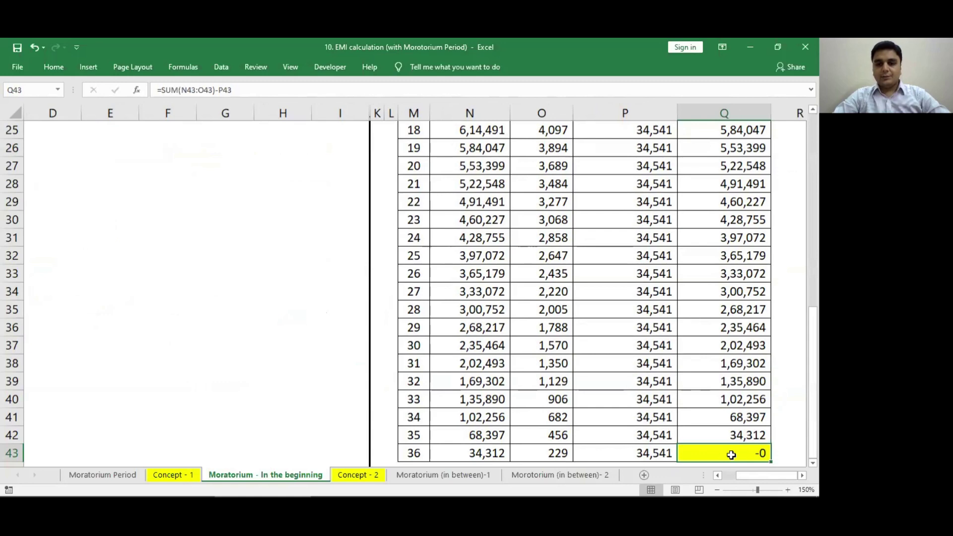
Return to the top of the sheet, then review the two possibilities in H14 and H15 on the Concept - 2 sheet.
key(Home)
key(ctrl+Up)
key(ctrl+Up)
key(ctrl+Up)
key(ctrl+Up)
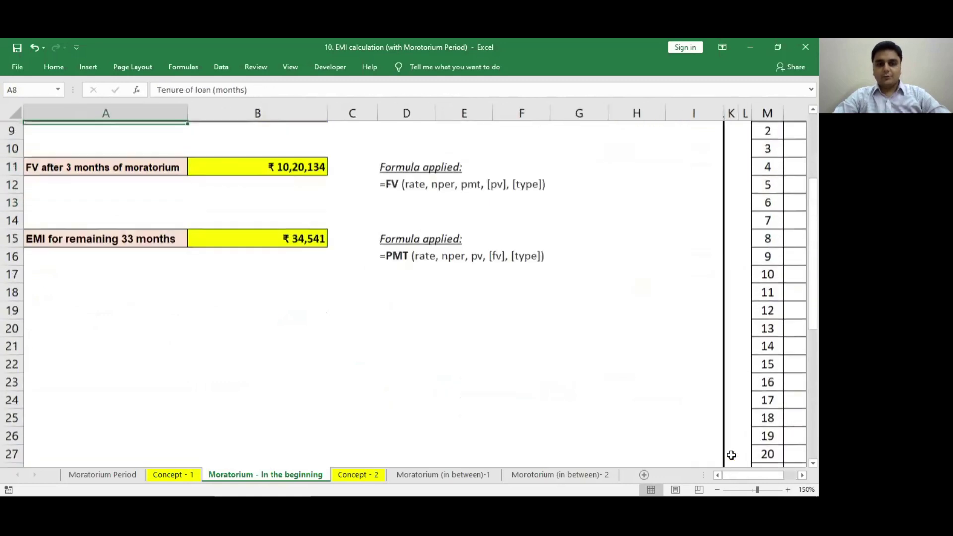
key(ctrl+Up)
key(ctrl+Up)
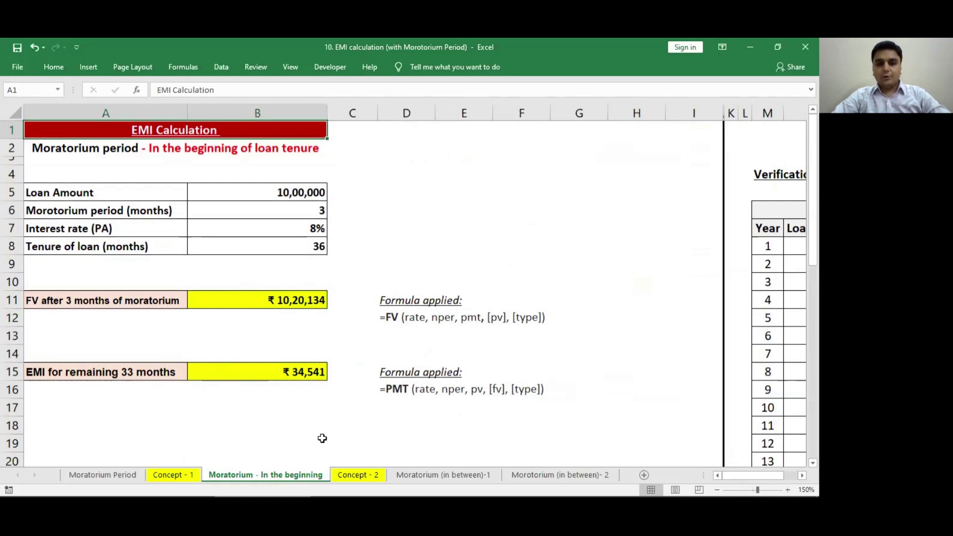
click(361, 472)
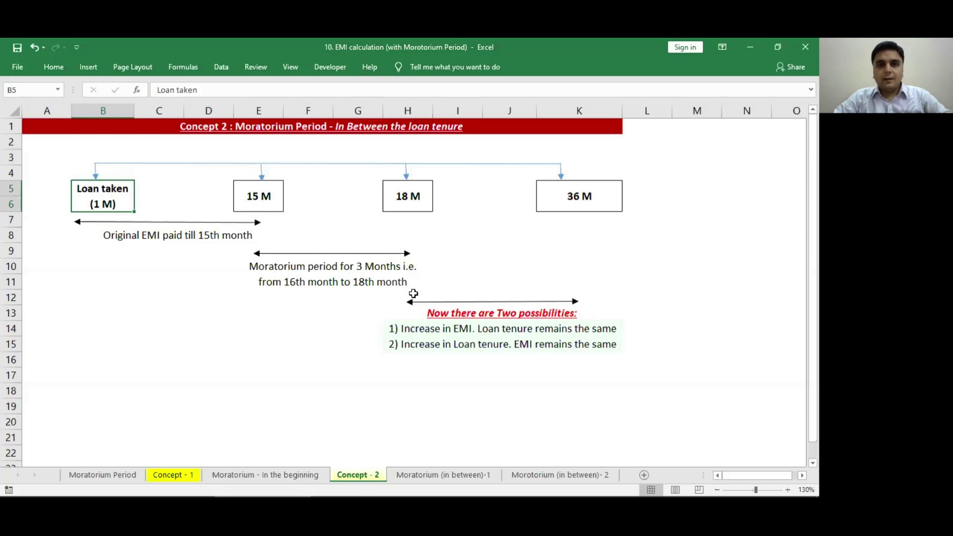
click(383, 331)
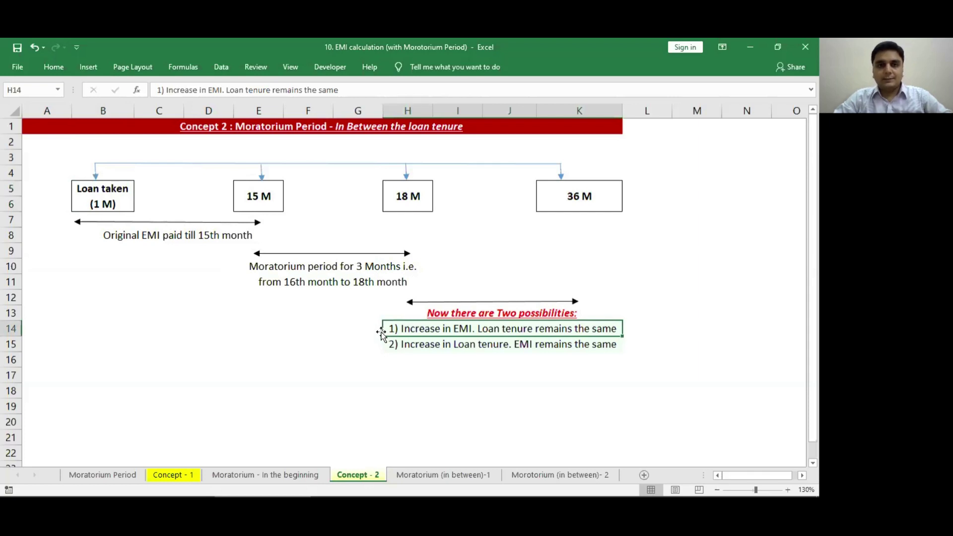
click(387, 343)
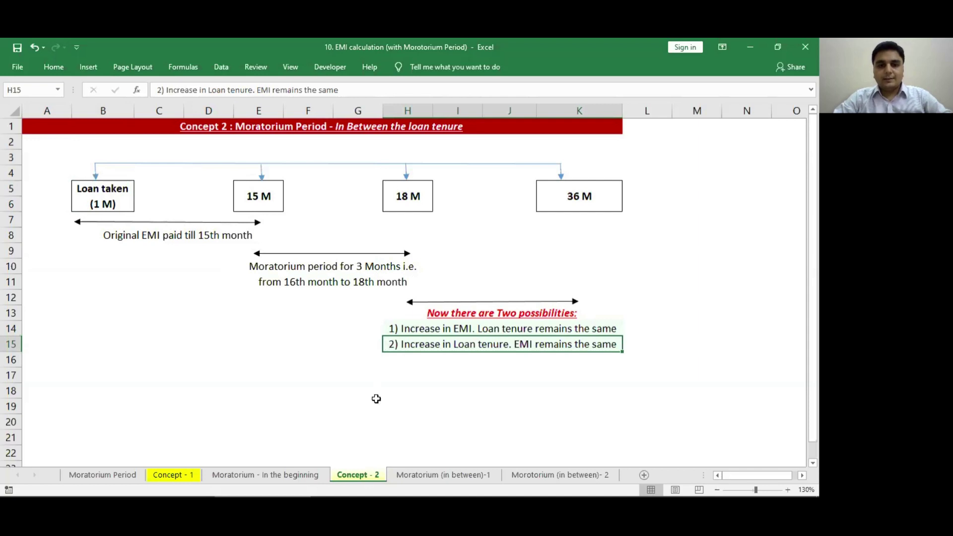
On the Moratorium (in between)-1 sheet, review the loan amount, moratorium start and length, interest rate and tenure in rows 6 to 10.
click(437, 474)
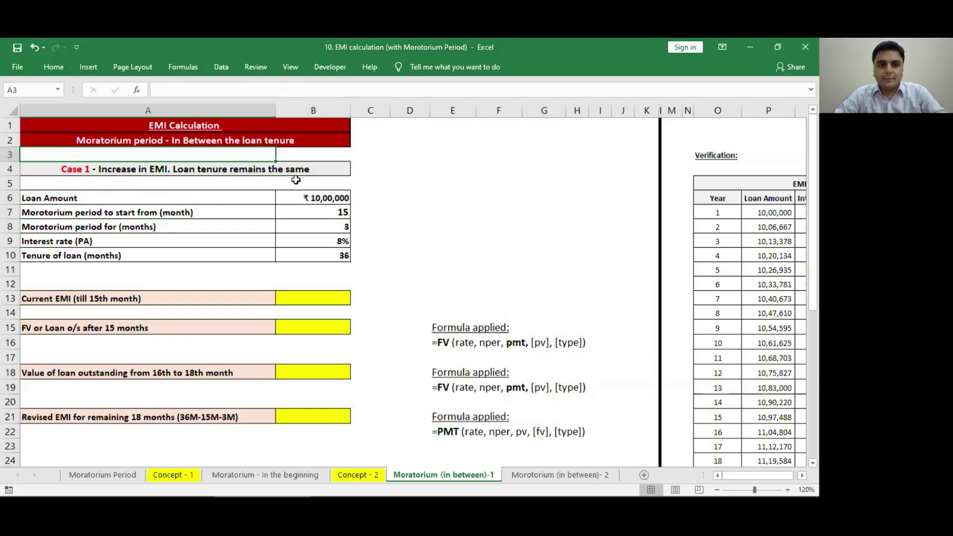
click(228, 203)
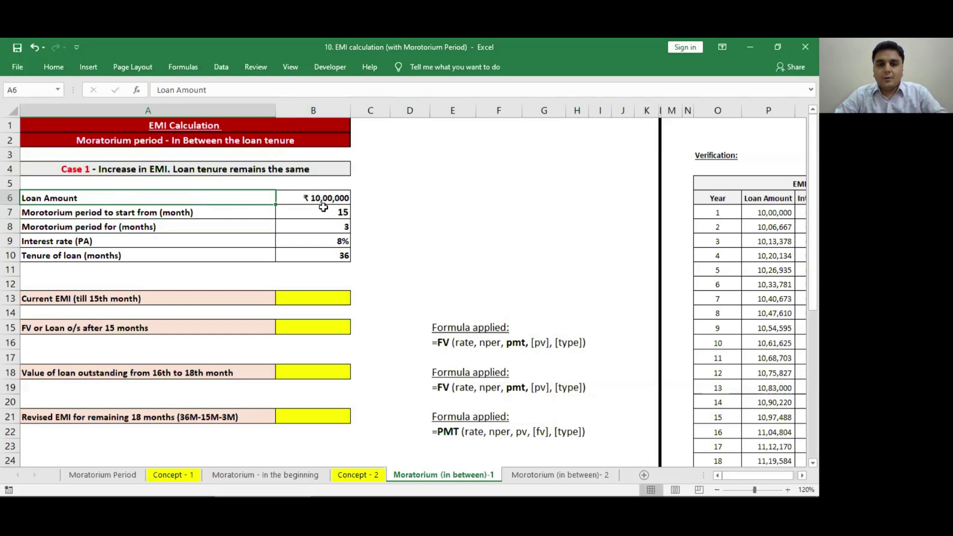
click(261, 222)
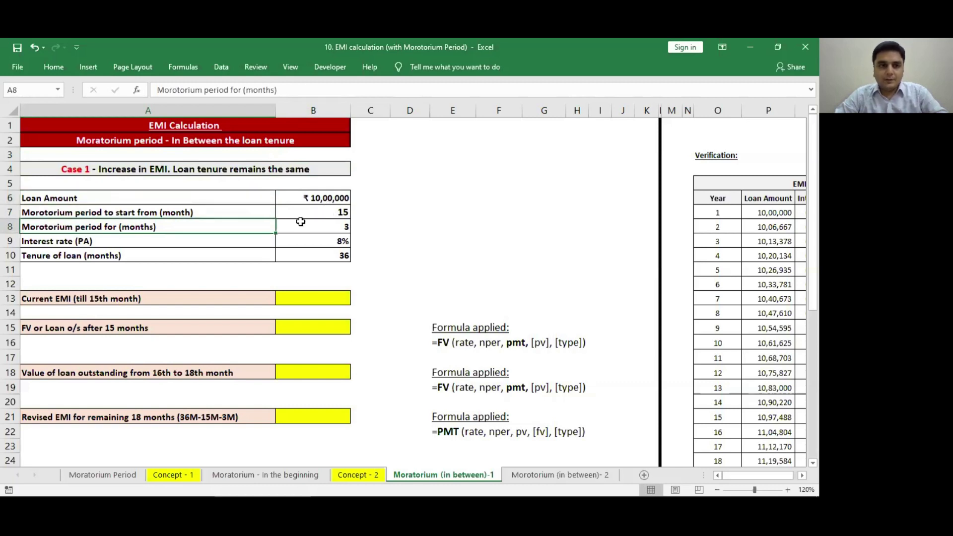
click(321, 231)
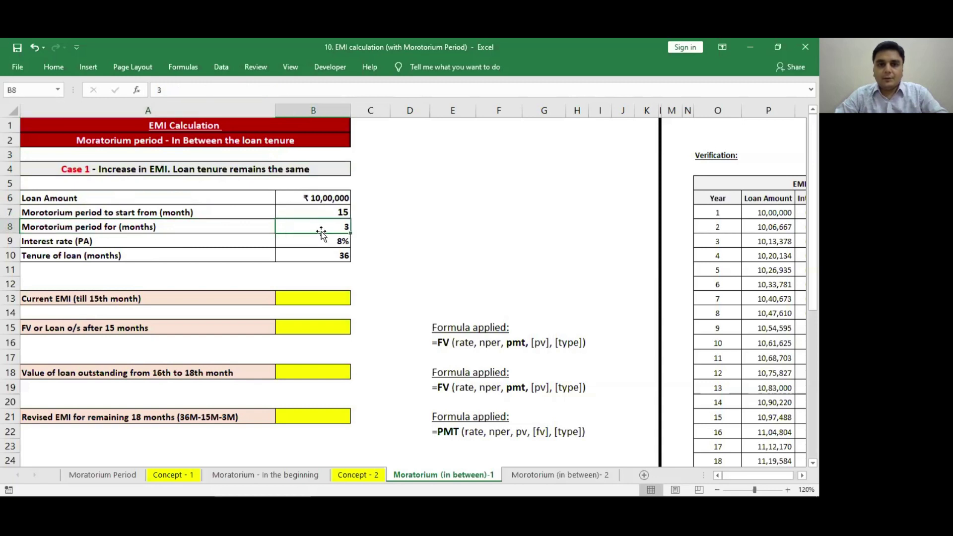
click(319, 243)
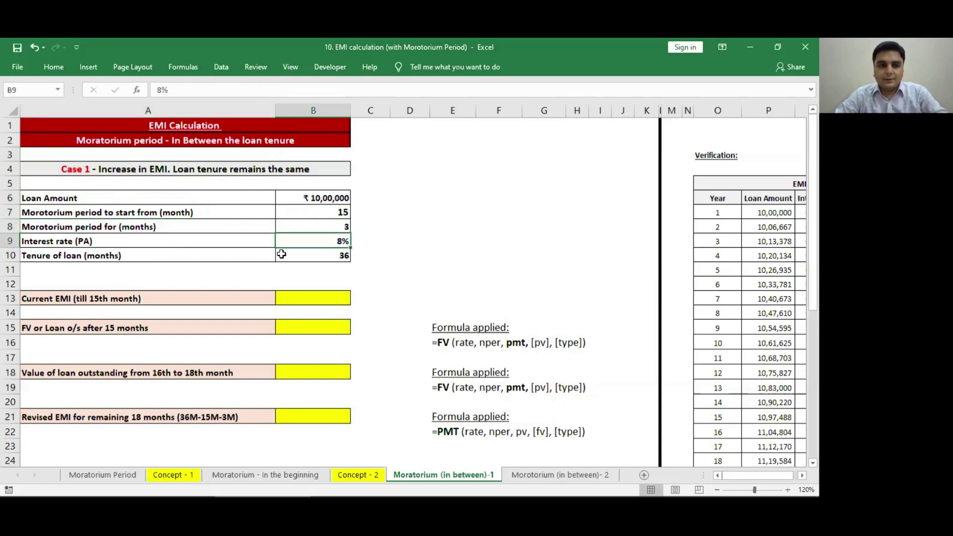
click(328, 255)
Calculate the current EMI till the 15th month in B13 with the formula =PMT(B9/12,B10,-B6,,0).
click(321, 299)
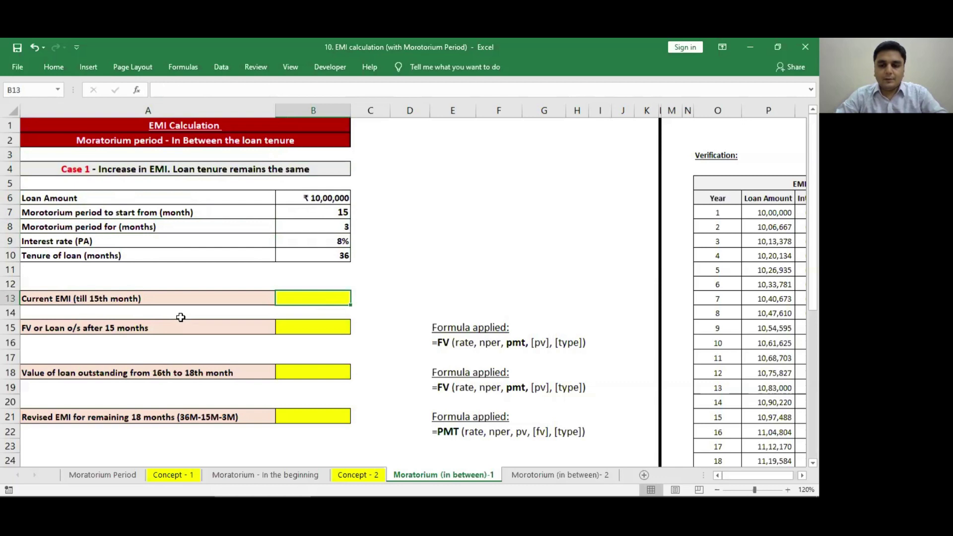
text(=pmt)
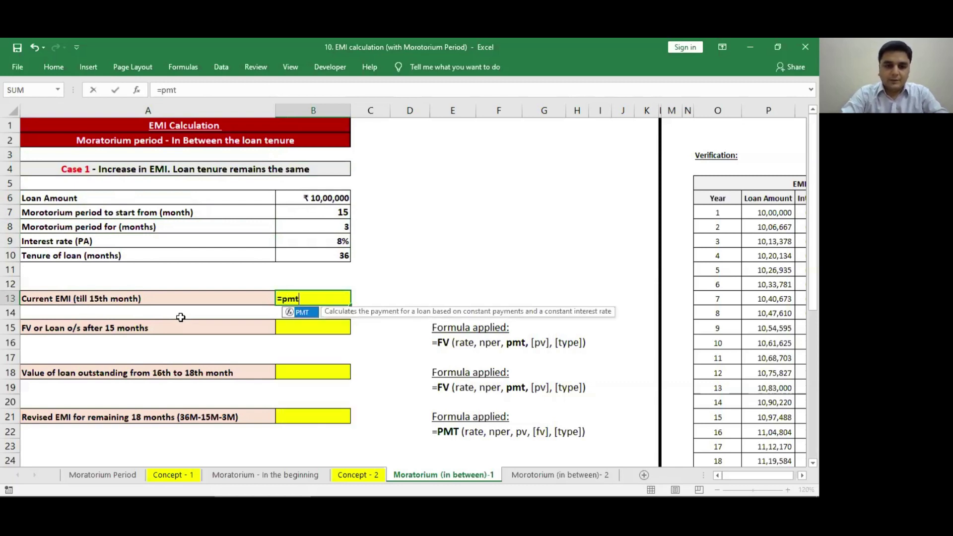
key(Tab)
key(Up)
key(Up)
key(Up)
key(Up)
text(/12,)
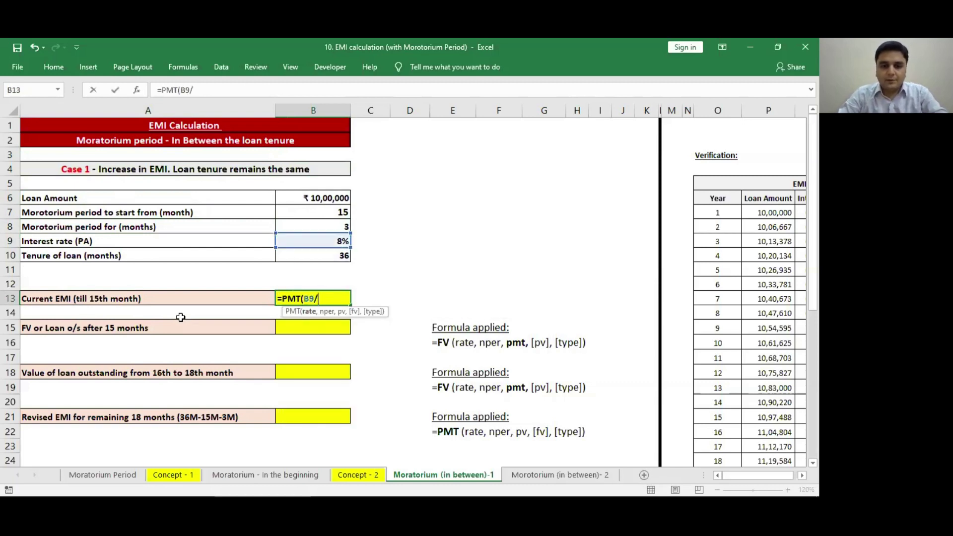
key(Up)
key(Up)
key(Up)
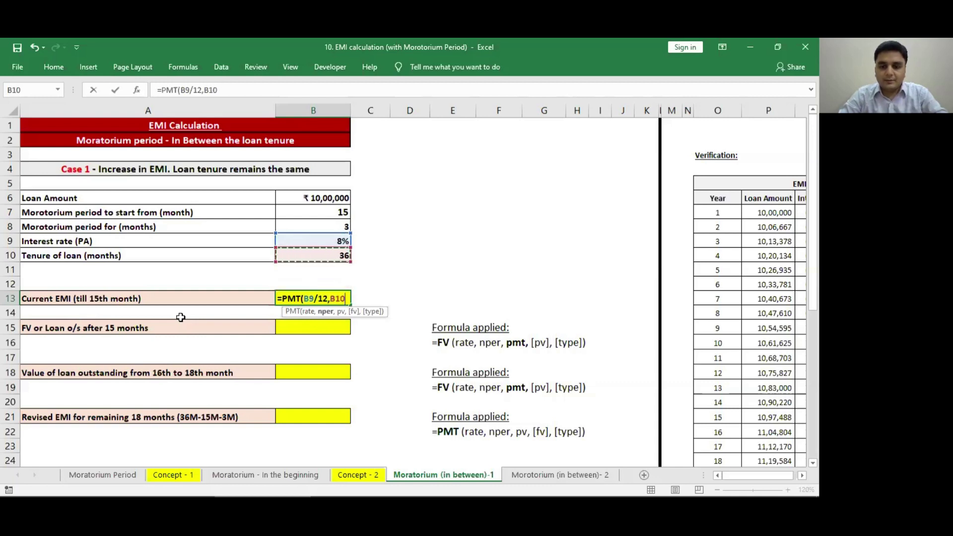
text(,-)
key(Up)
key(Up)
key(Up)
key(Up)
key(Up)
key(Up)
key(Up)
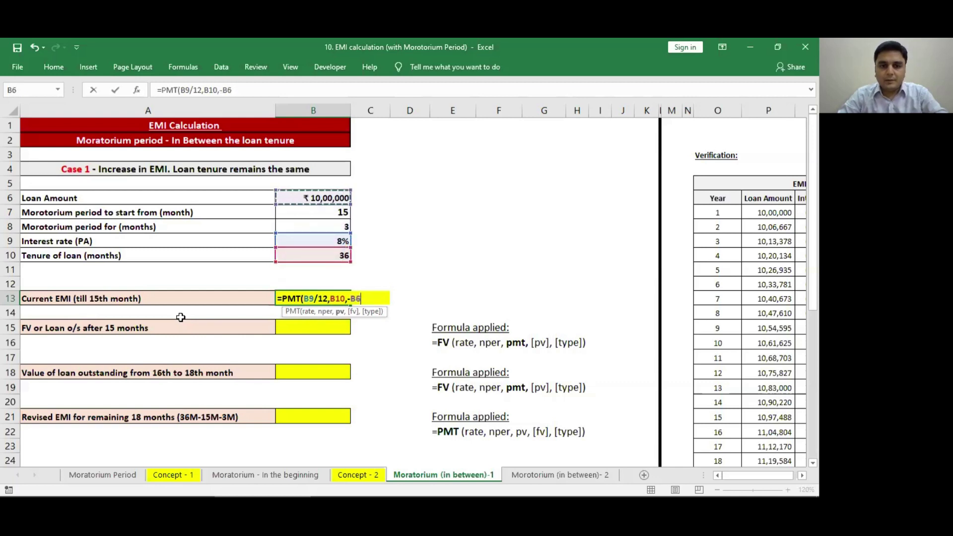
text(,)
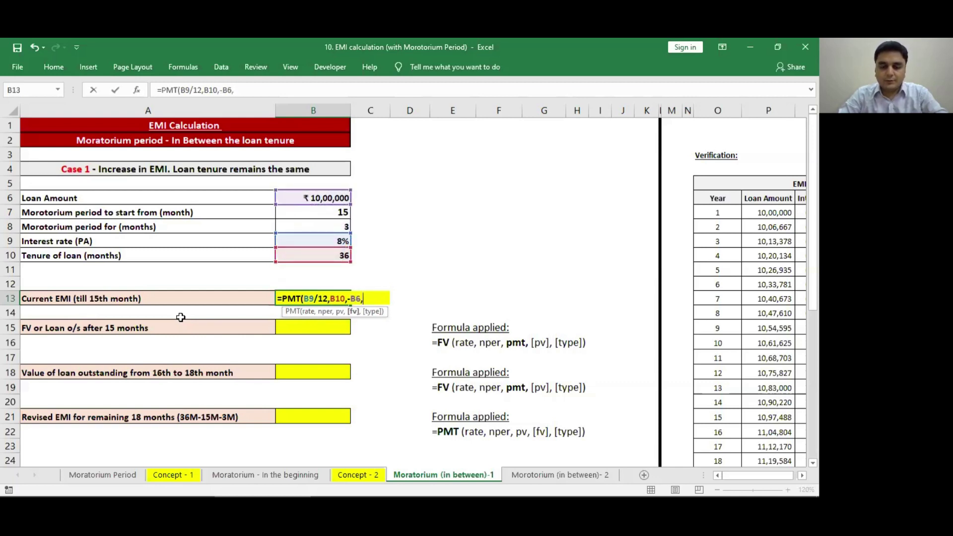
text(,)
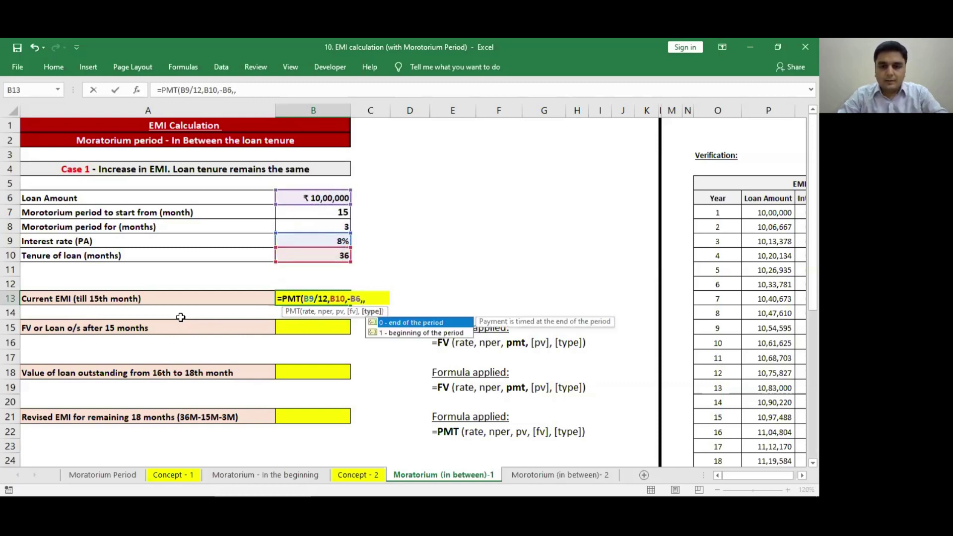
text(0)
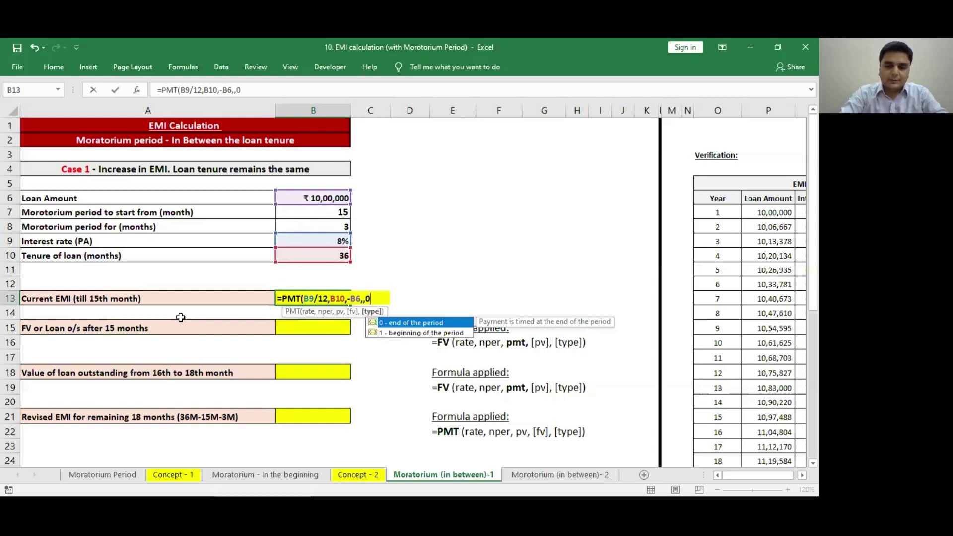
text())
key(Return)
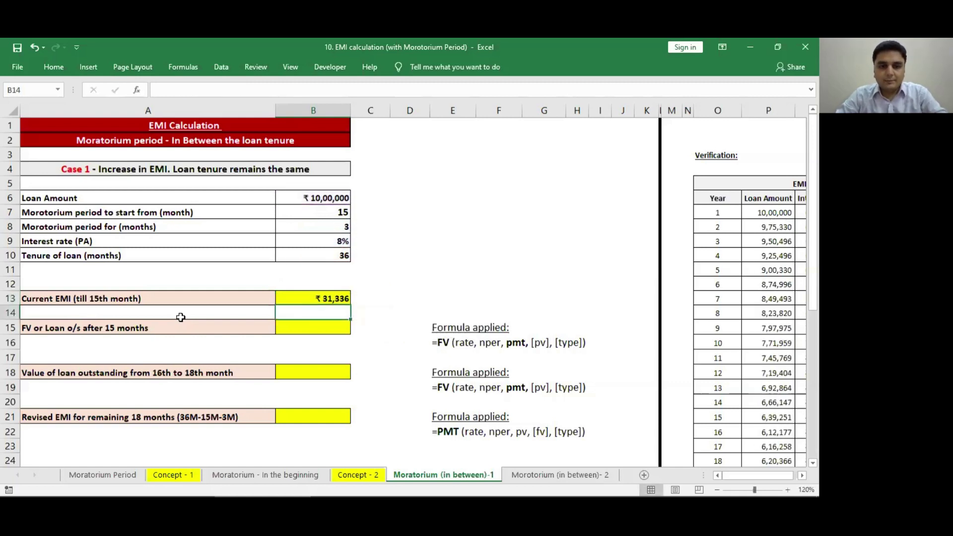
key(Up)
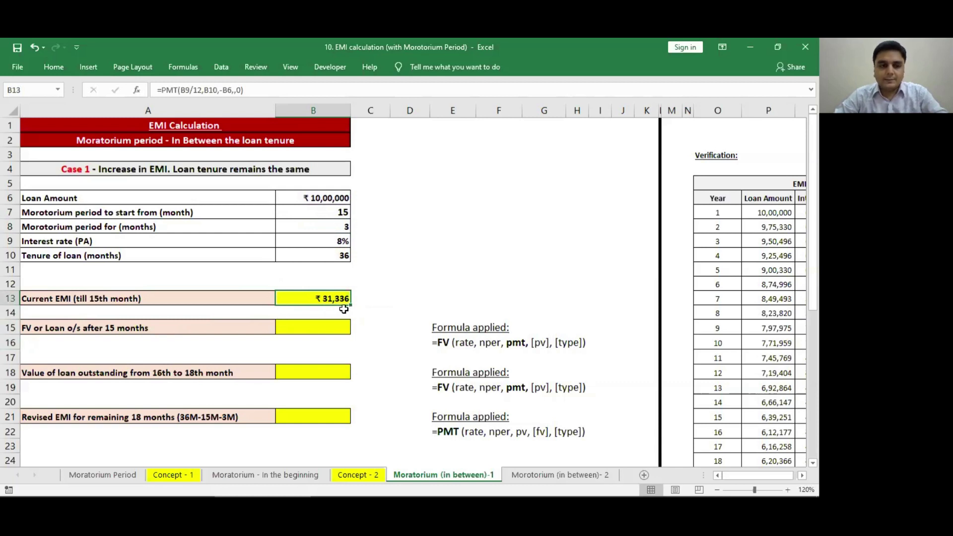
Calculate the loan outstanding after 15 months in B15 with the formula =FV(B9/12,B7,B13,-B6,0).
click(327, 326)
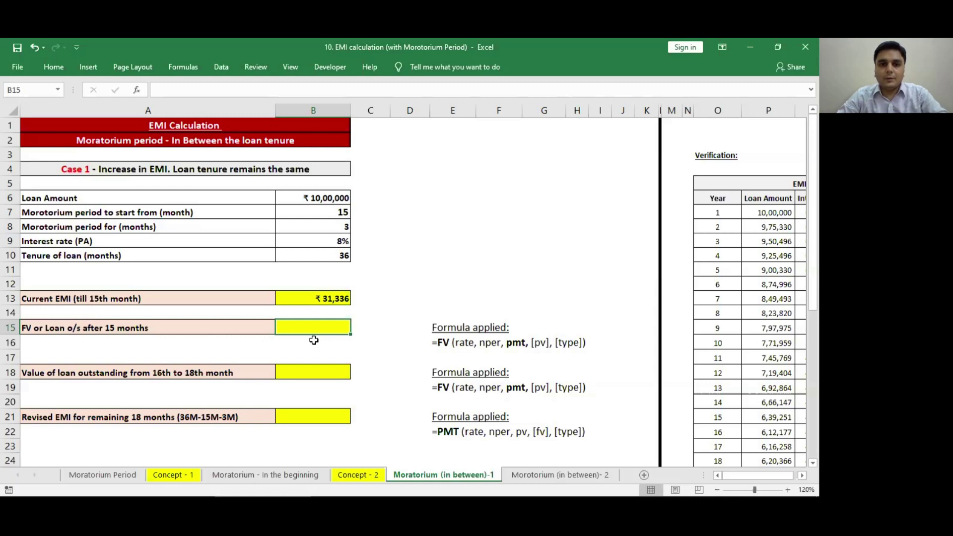
text(=FV()
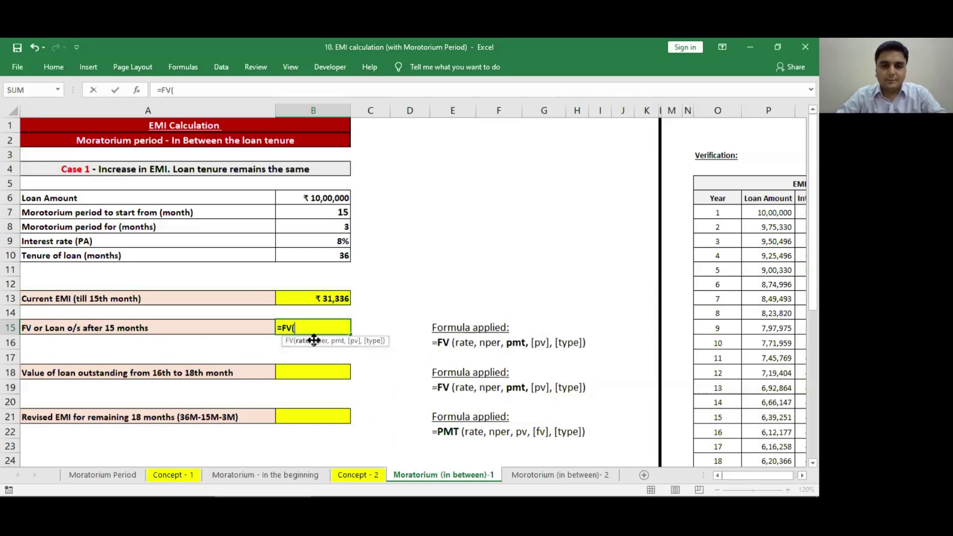
key(Up)
key(Up)
key(Up)
key(Up)
key(Up)
key(Up)
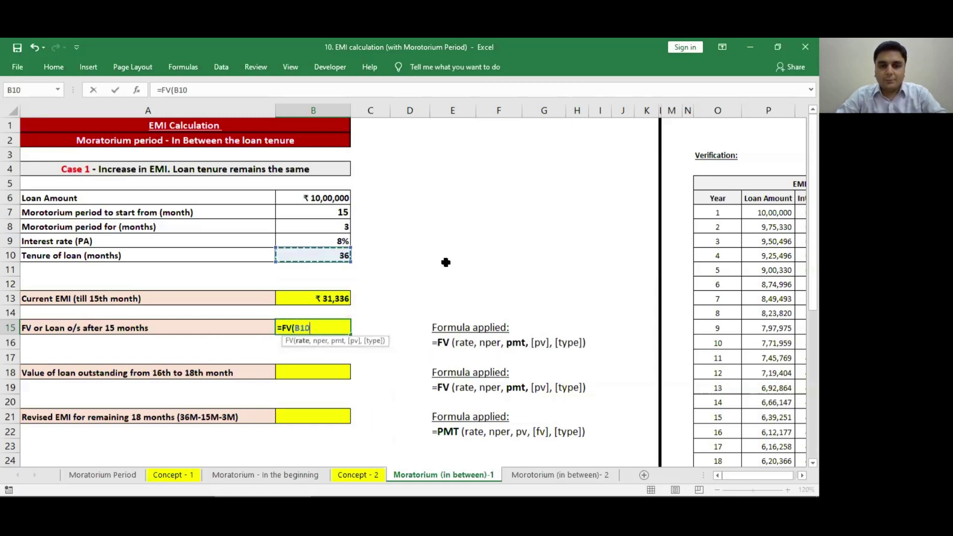
text(/1)
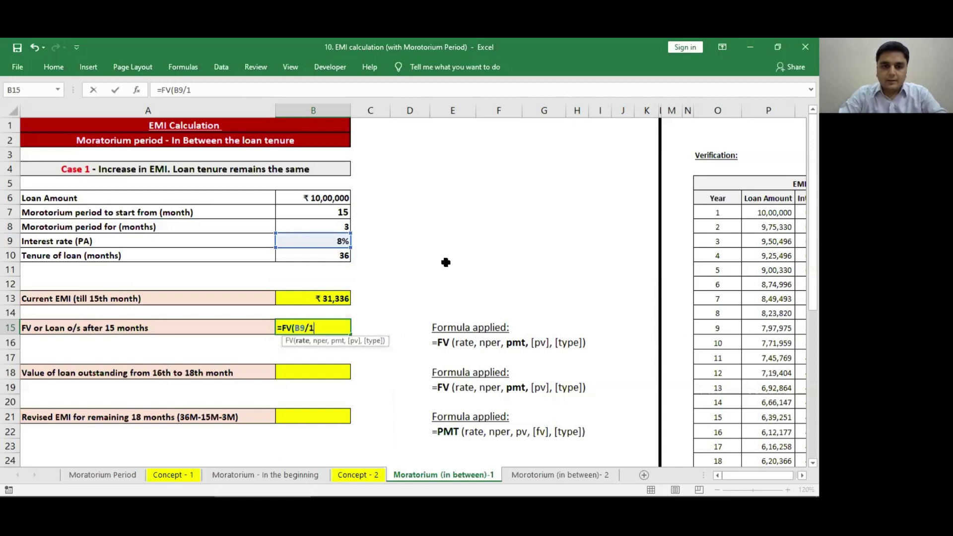
text(2,)
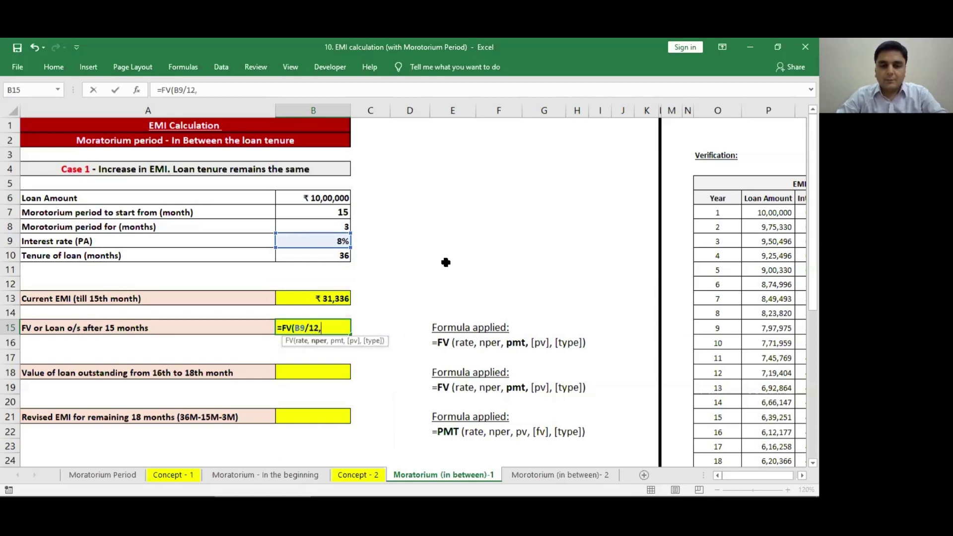
key(Up)
key(Up)
key(Up)
key(Up)
key(Up)
key(Up)
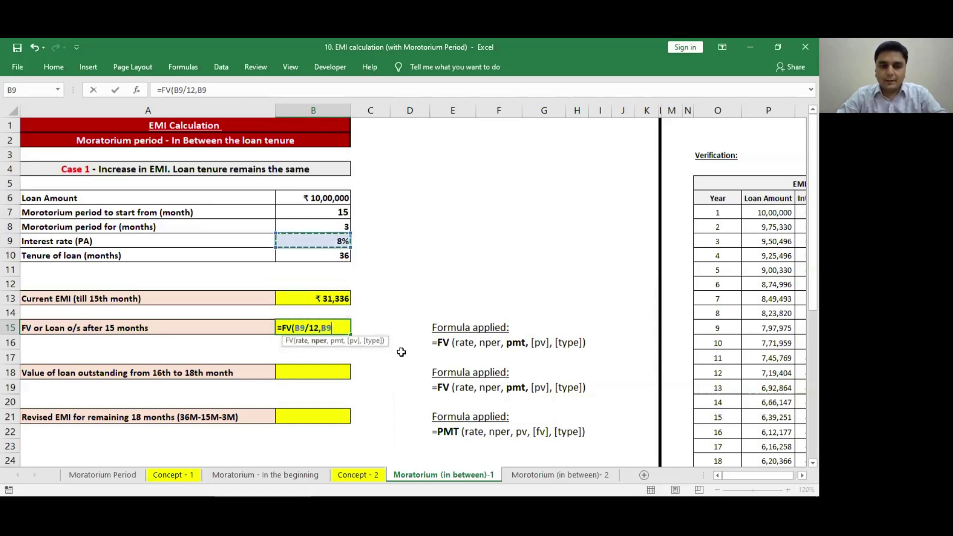
key(Up)
key(Up)
text(,)
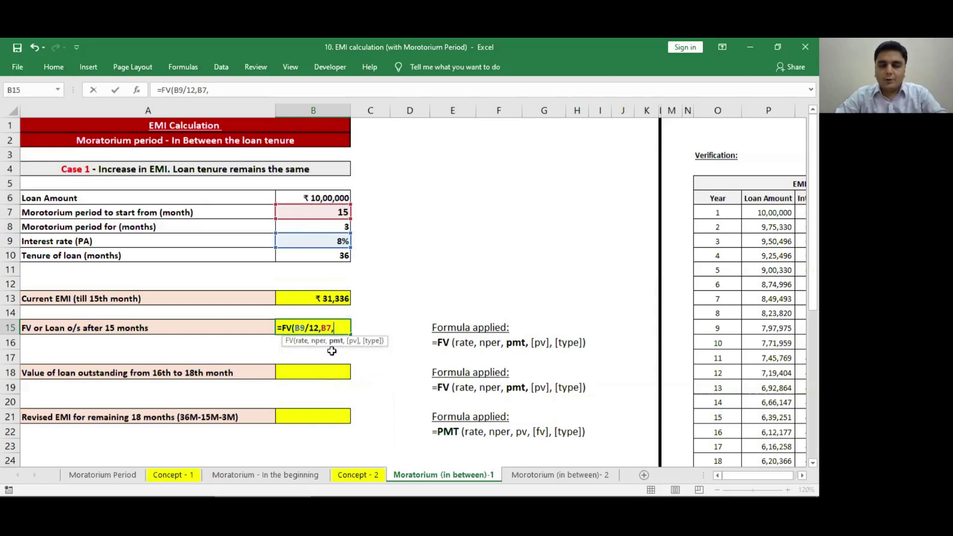
click(340, 301)
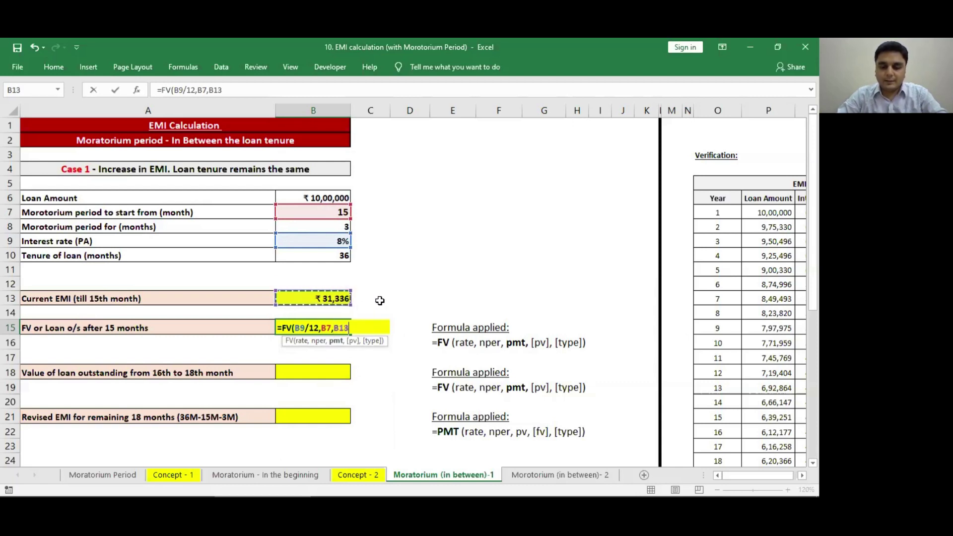
text(,)
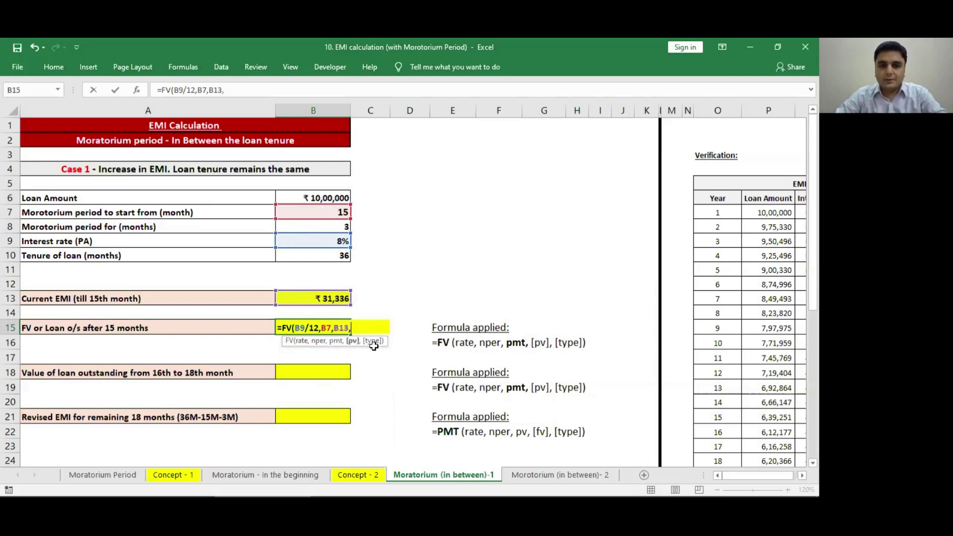
text(-)
click(314, 198)
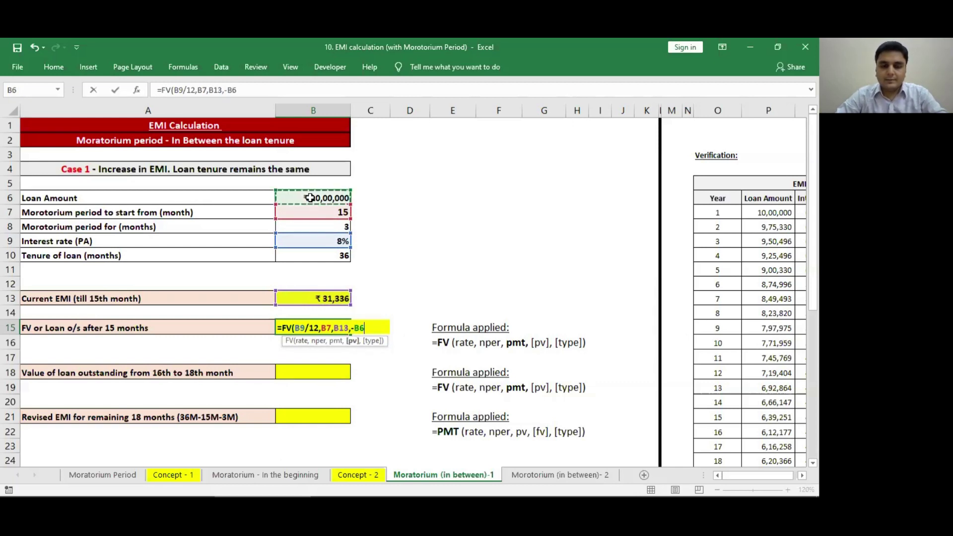
text(,)
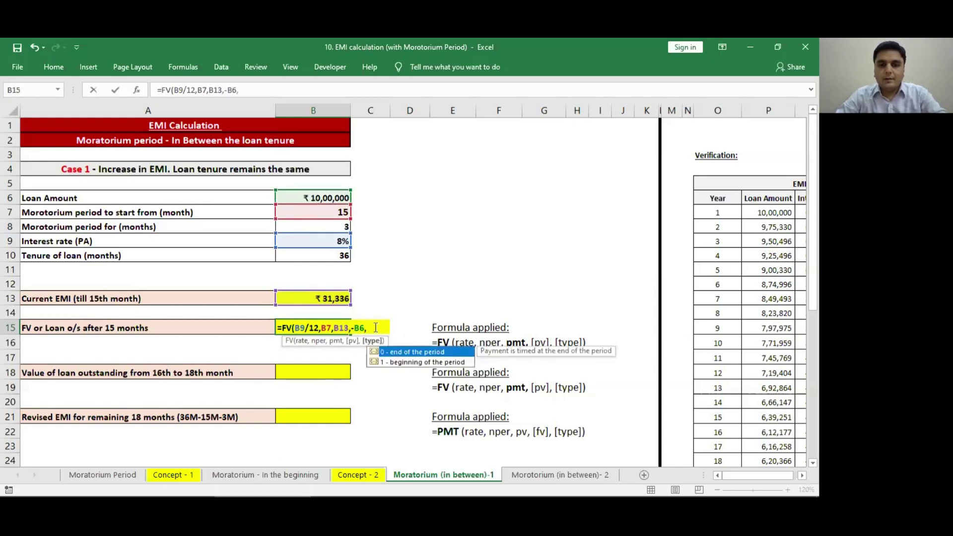
text(0))
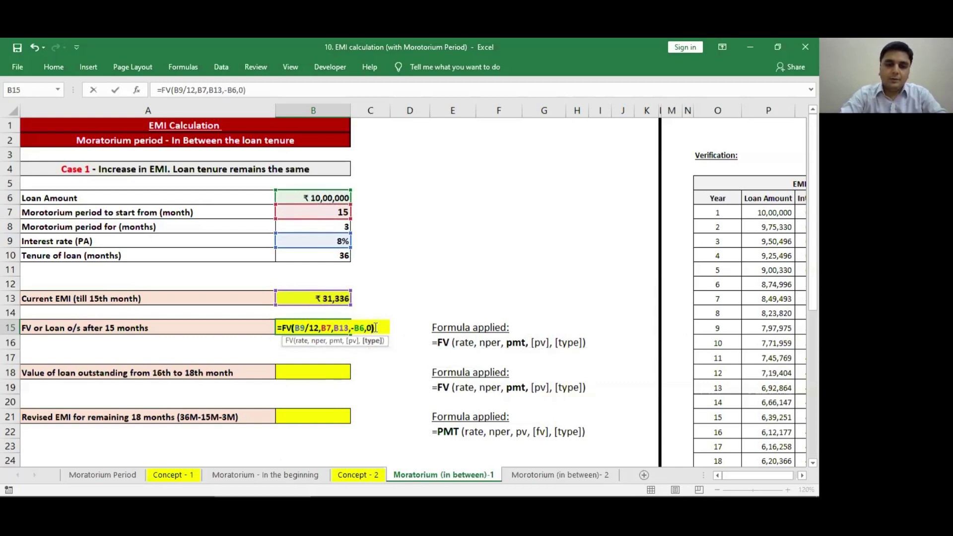
key(Return)
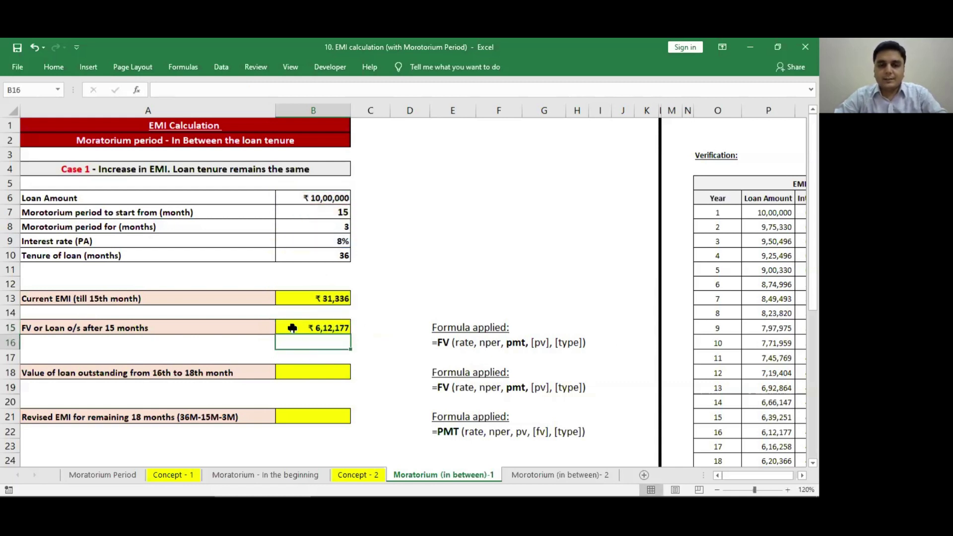
Compare the loan outstanding after 15 months in B15 with the original loan amount in B6.
click(292, 328)
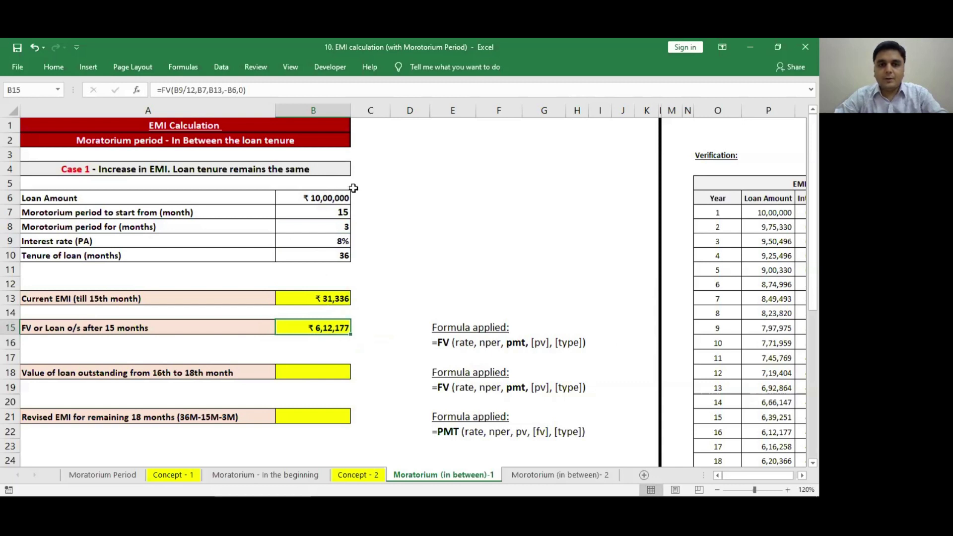
click(305, 203)
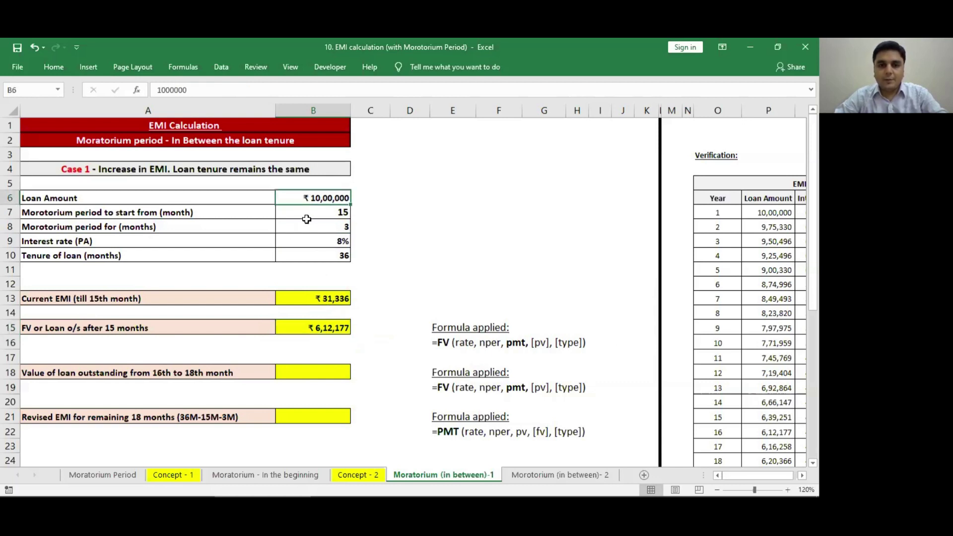
click(298, 330)
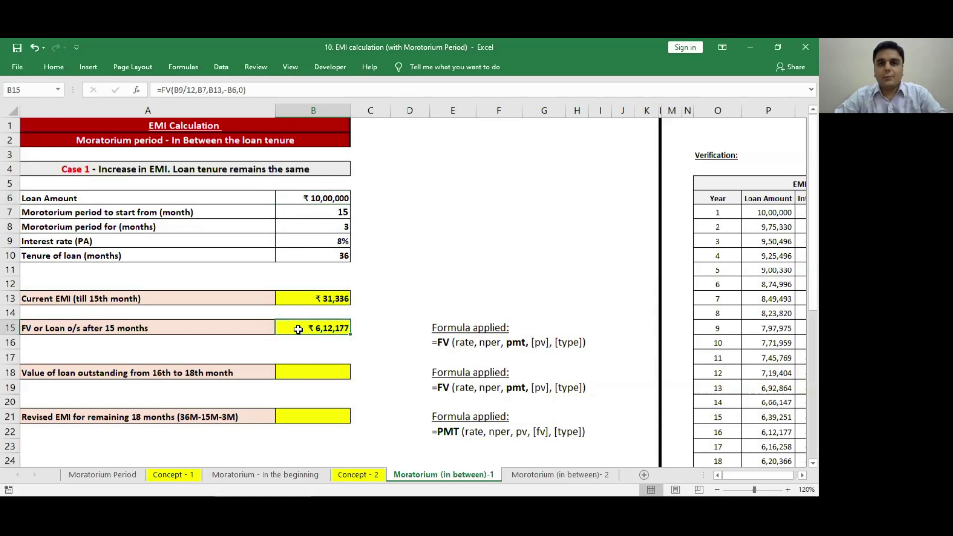
Calculate the loan outstanding from the 16th to 18th month in B18 with =FV(B9/12,B8,0,-B15,1) and compare it with B15.
click(302, 376)
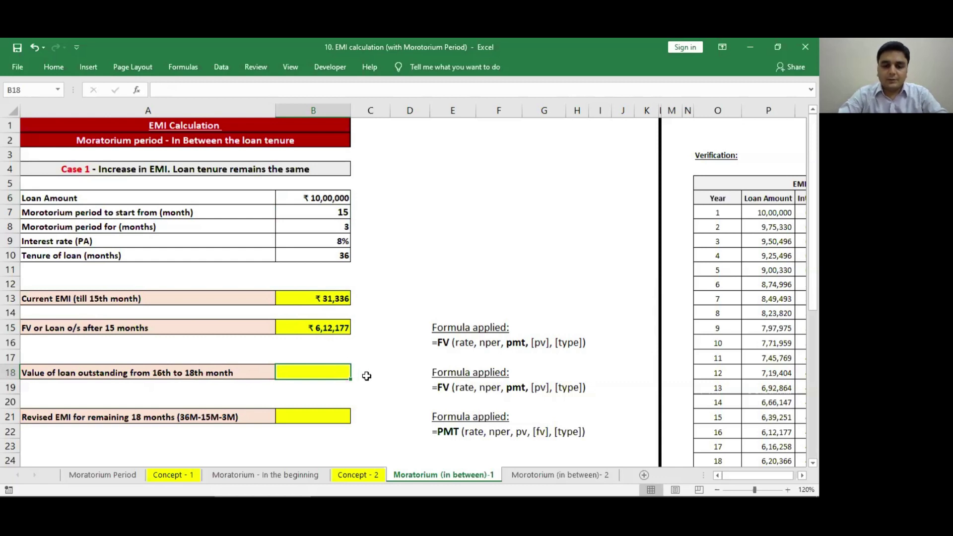
text(=FV()
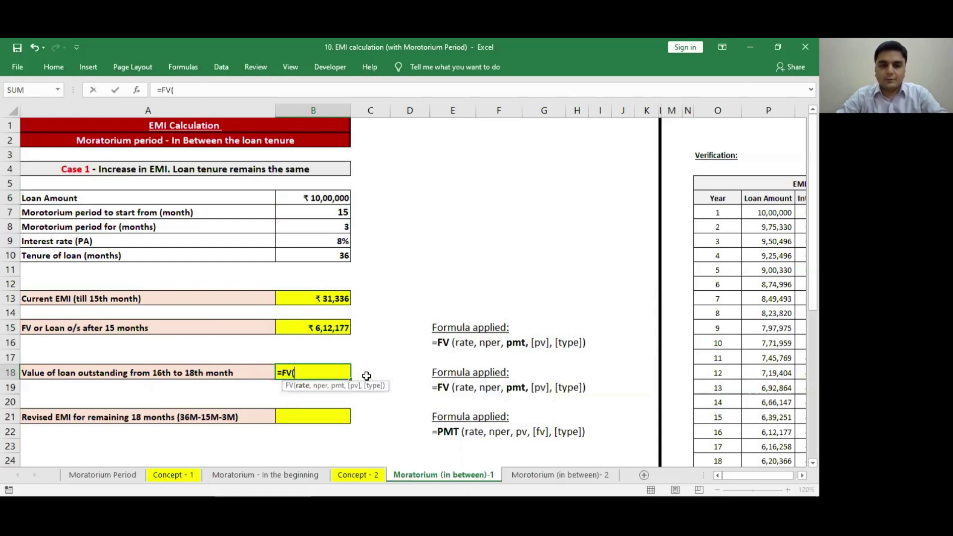
key(Up)
key(Up)
key(Up)
key(Up)
key(Up)
key(Up)
key(Up)
key(Up)
key(Up)
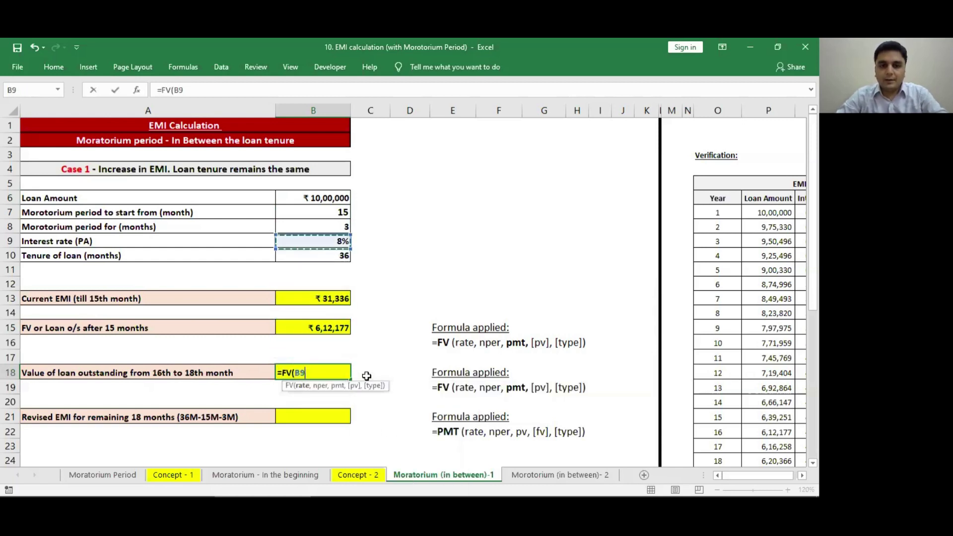
text(/12,)
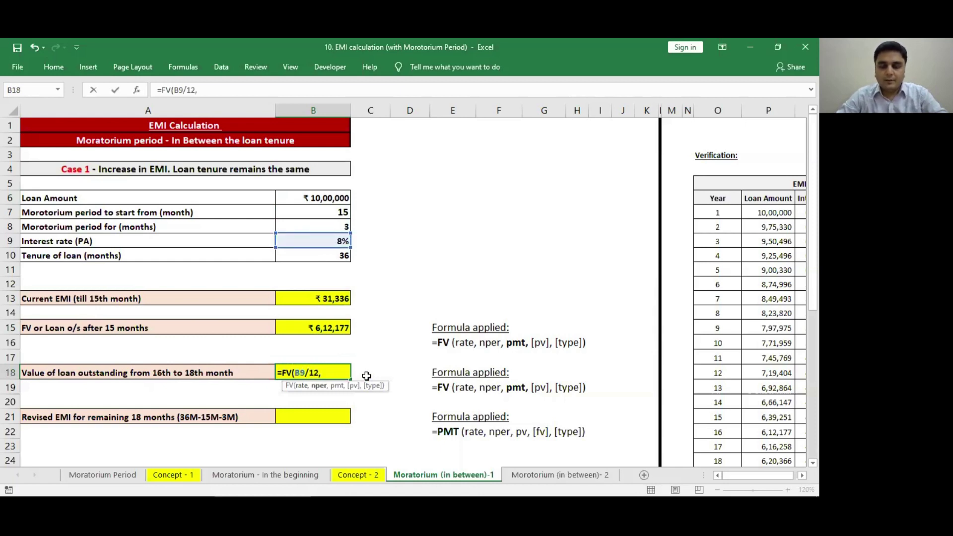
key(Up)
key(Up)
key(Up)
key(Up)
key(Up)
key(Up)
key(Up)
key(Up)
key(Up)
key(Up)
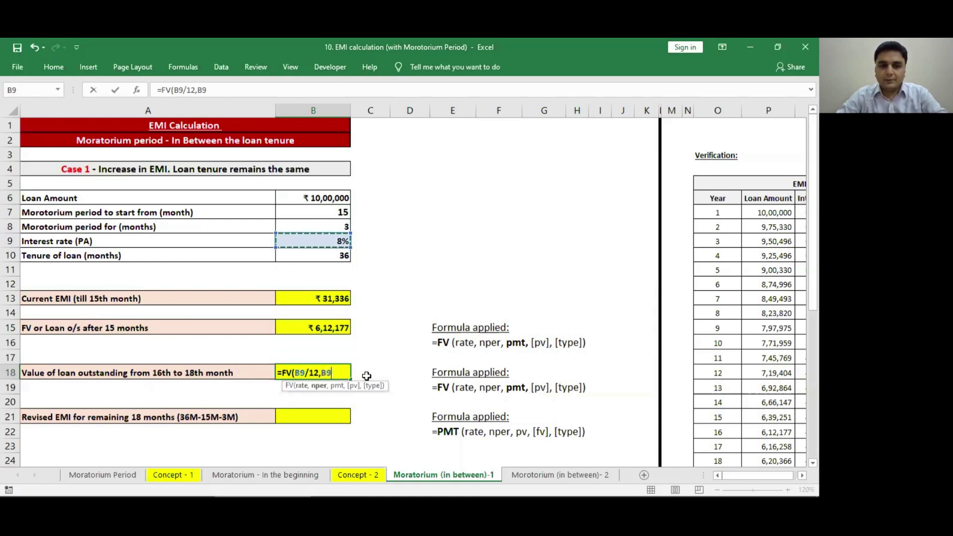
text(,)
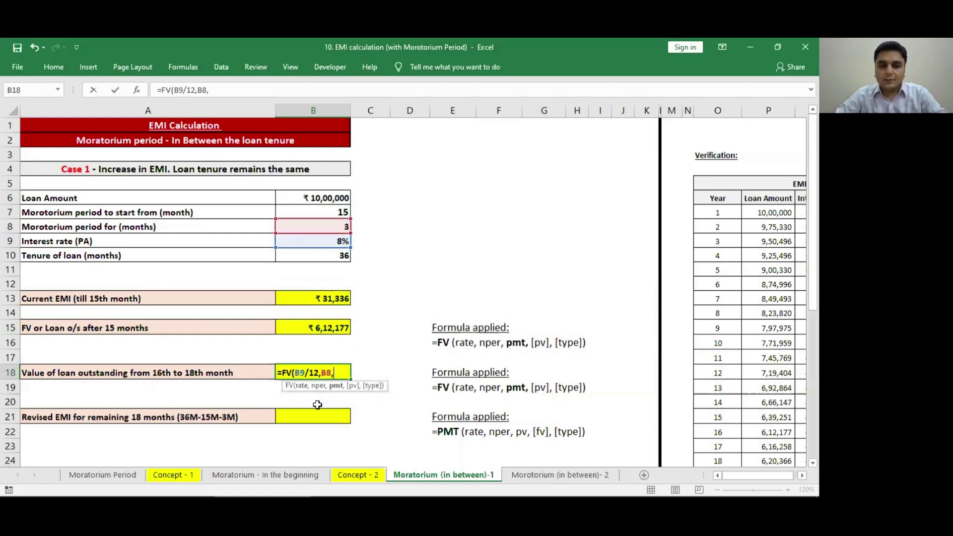
text(0,-)
click(330, 328)
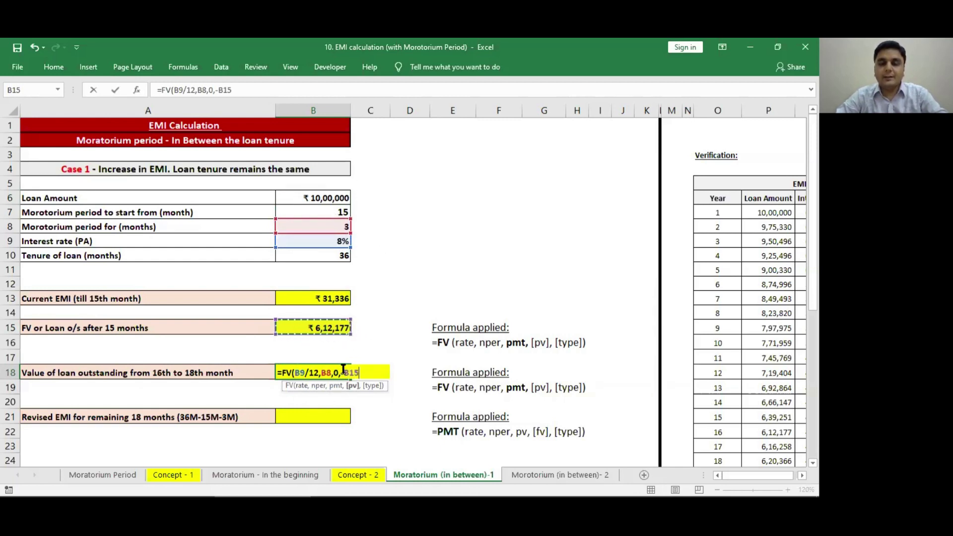
text(,)
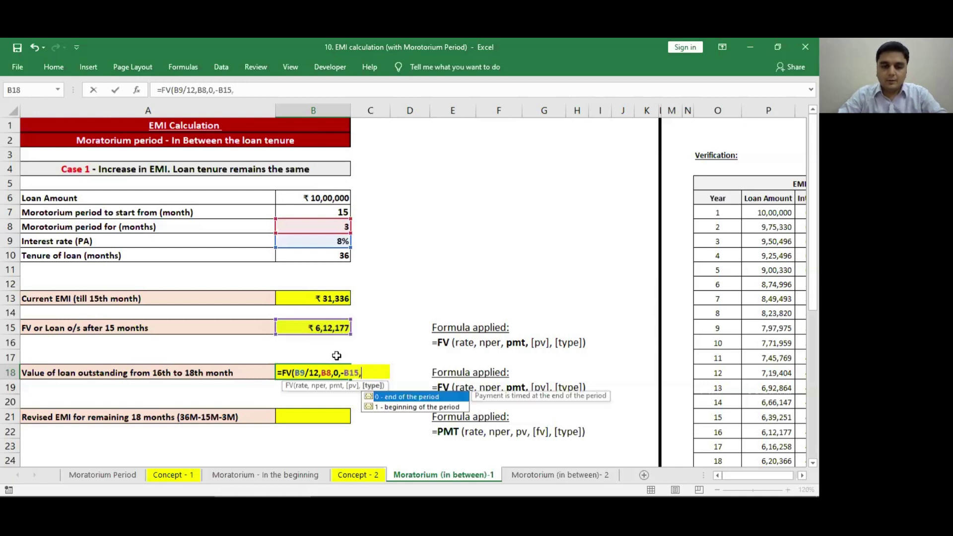
text(1)
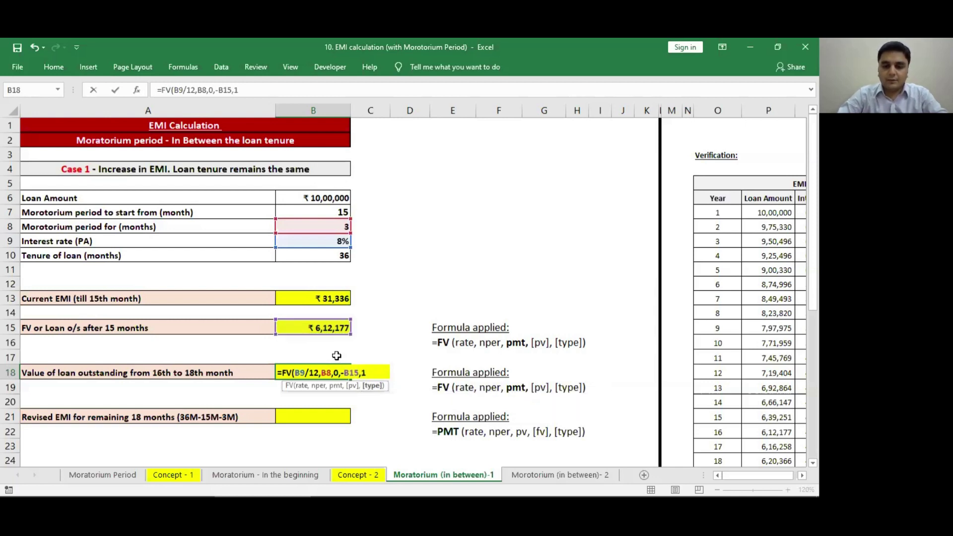
text())
key(Return)
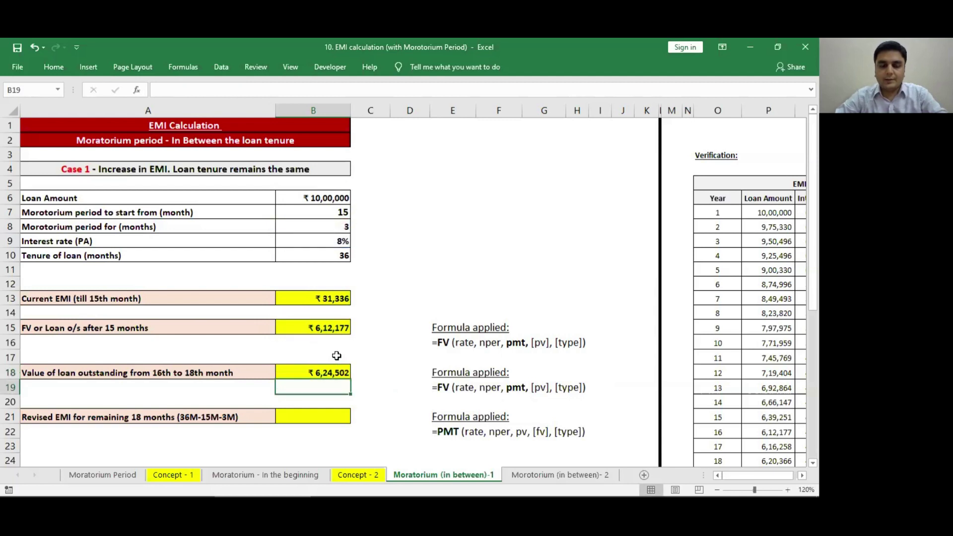
click(290, 326)
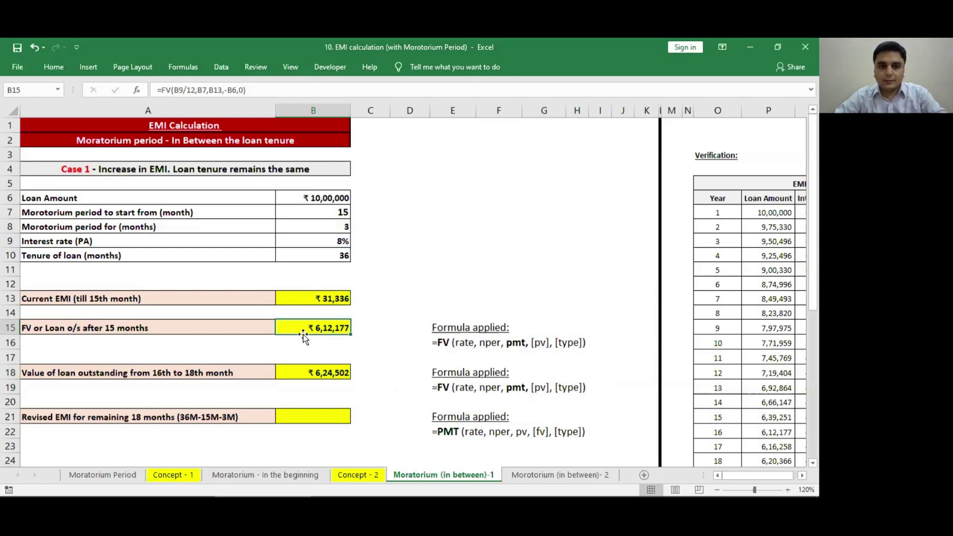
click(296, 372)
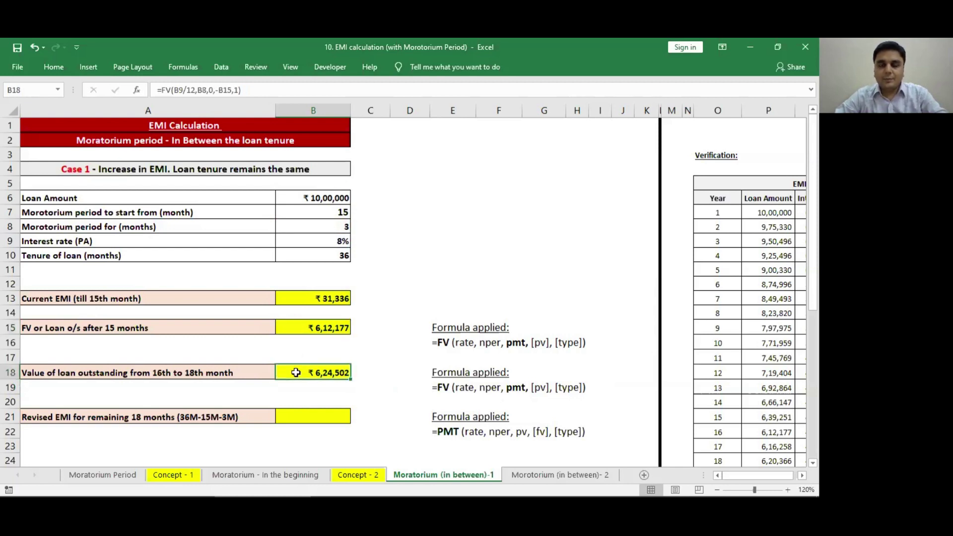
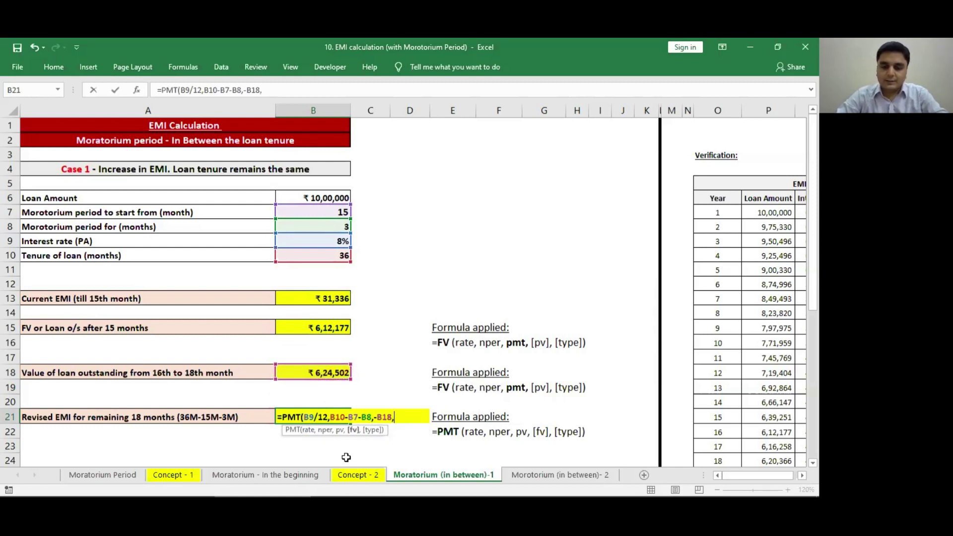
Complete the revised EMI formula for the remaining 18 months in B21 as =PMT(B9/12,B10-B7-B8,-B18,0,0).
text(0,)
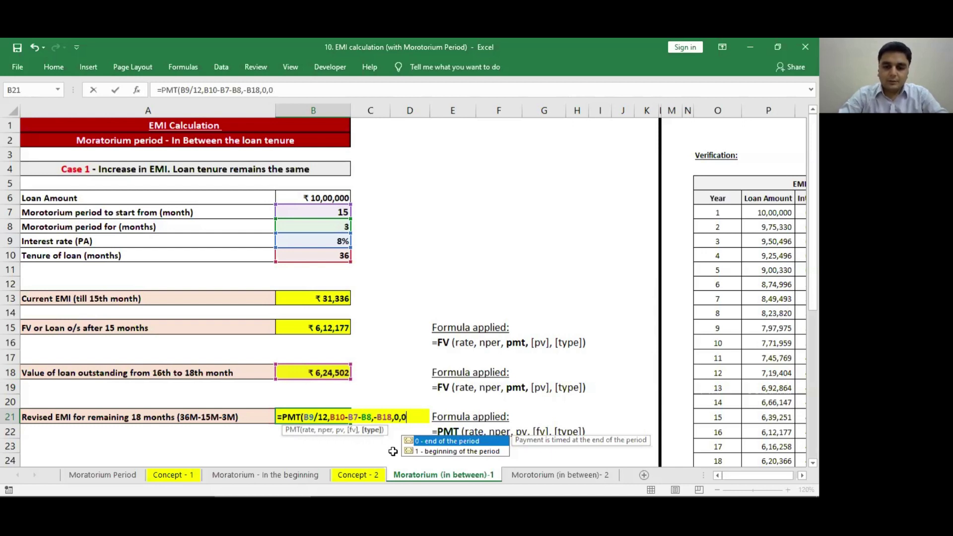
text(0))
key(ctrl+Return)
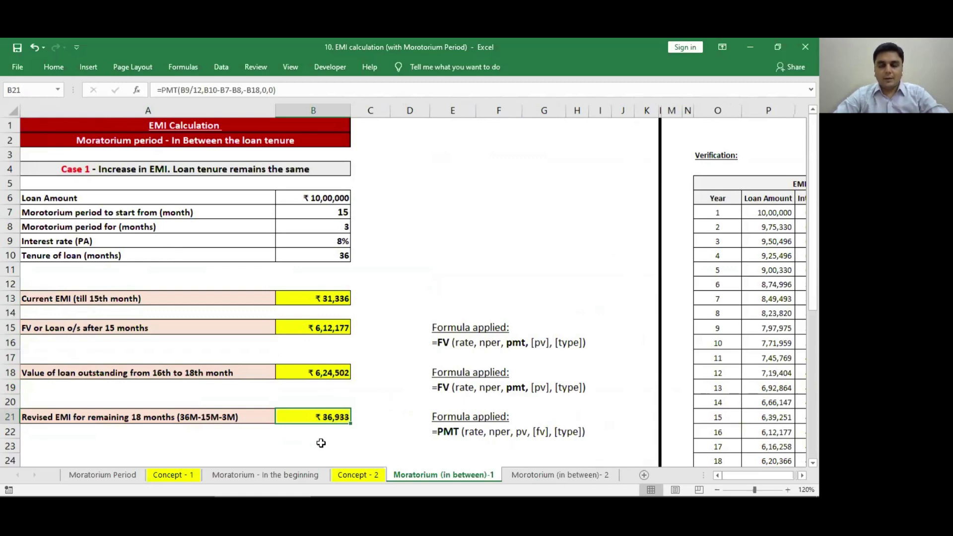
Check the first period's loan amount and interest in P7 and Q7 of the EMI Schedule used for verification.
key(Right)
key(Right)
key(Right)
key(Right)
key(Right)
key(Right)
key(Right)
key(Right)
key(Right)
key(Right)
key(Right)
key(Right)
key(Right)
key(Right)
key(Right)
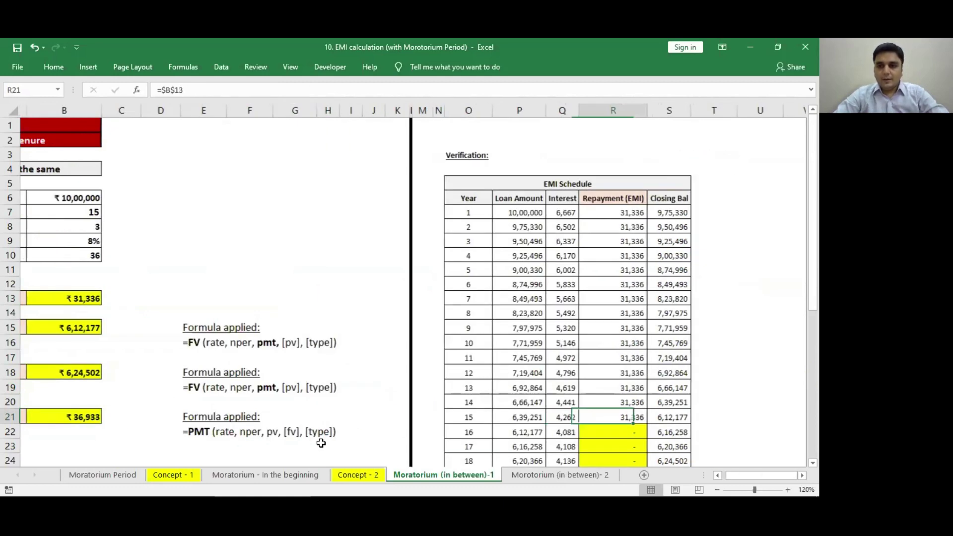
click(497, 209)
click(551, 208)
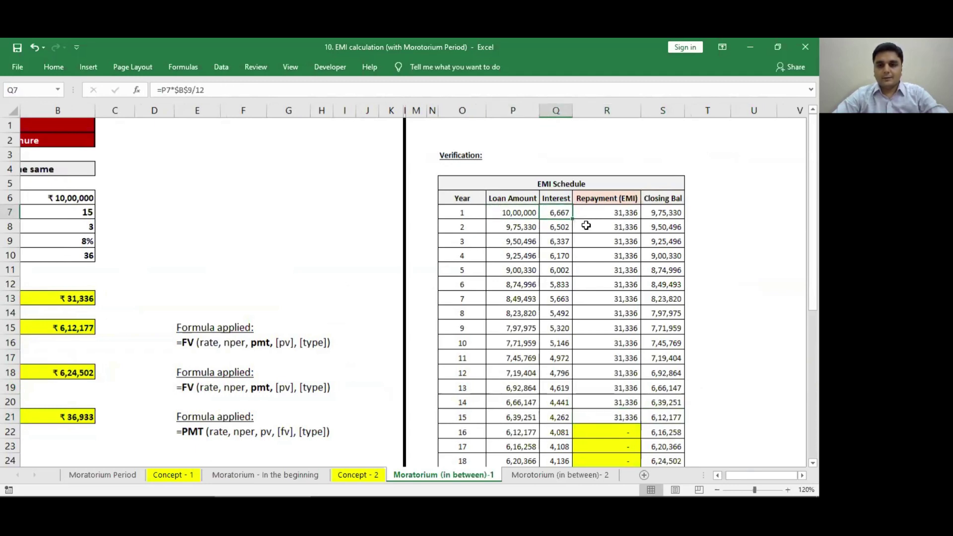
Review the repayments for periods 1 to 15 in R7:R21 of the EMI Schedule.
click(614, 214)
key(shift+Down)
key(shift+Down)
key(shift+Down)
key(shift+Down)
key(shift+Down)
key(shift+Down)
key(shift+Down)
key(shift+Down)
key(shift+Down)
key(shift+Down)
key(shift+Down)
key(shift+Down)
key(shift+Down)
key(shift+Down)
key(shift+Down)
key(shift+Down)
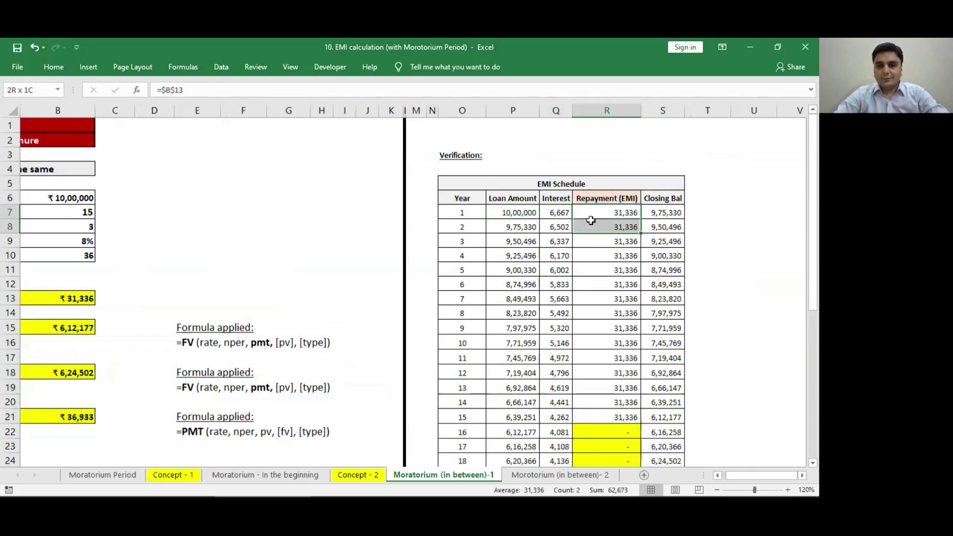
key(shift+Up)
key(shift+Up)
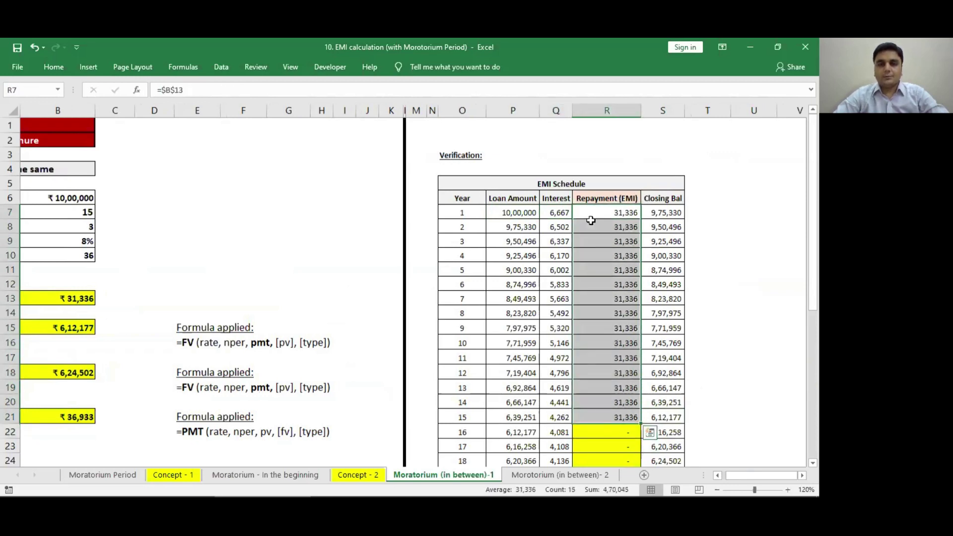
click(601, 215)
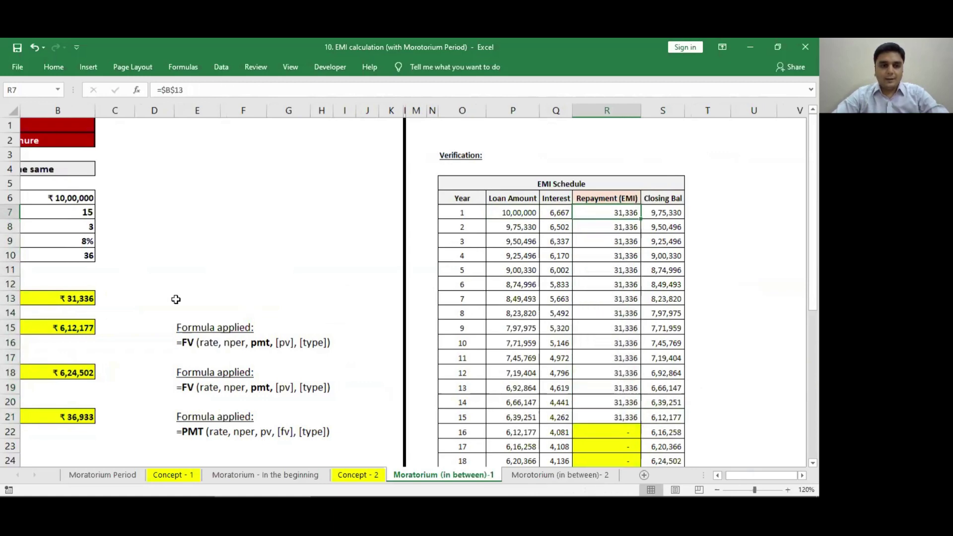
Compare the current EMI in B13 with the Repayment (EMI) column of the schedule.
click(65, 299)
key(Right)
key(Right)
key(Right)
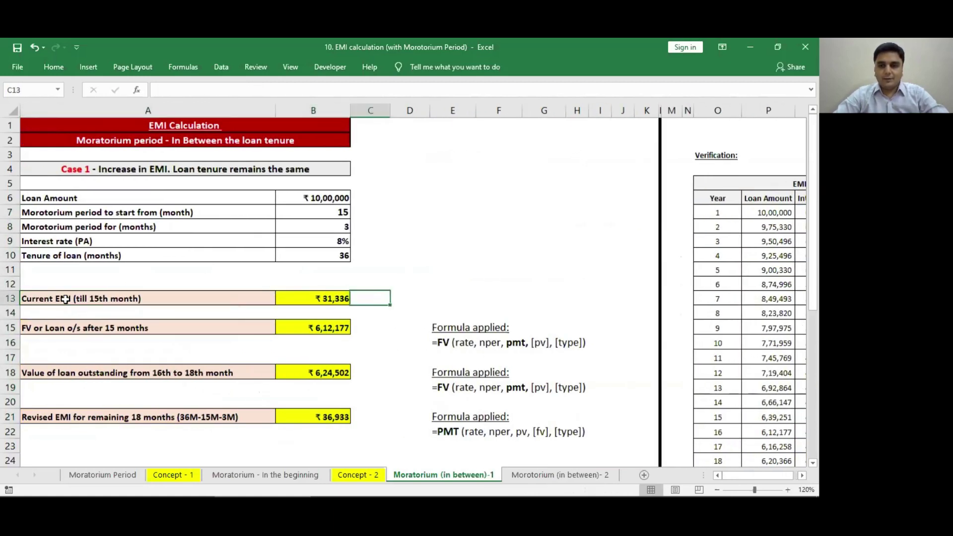
key(Right)
key(Right)
key(Right)
key(Right)
key(Right)
key(Right)
key(Right)
key(Right)
key(Right)
key(Right)
key(Right)
key(Right)
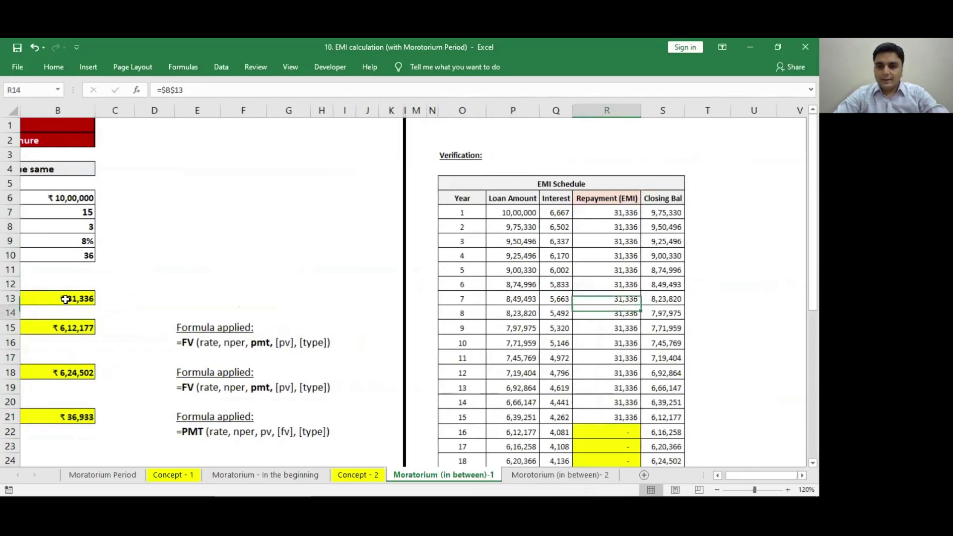
Compare the schedule's closing balance for period 15 in S21 with the loan outstanding after 15 months in B15.
key(Down)
key(Down)
key(Down)
key(Down)
key(Down)
key(Down)
key(Down)
key(Down)
key(Right)
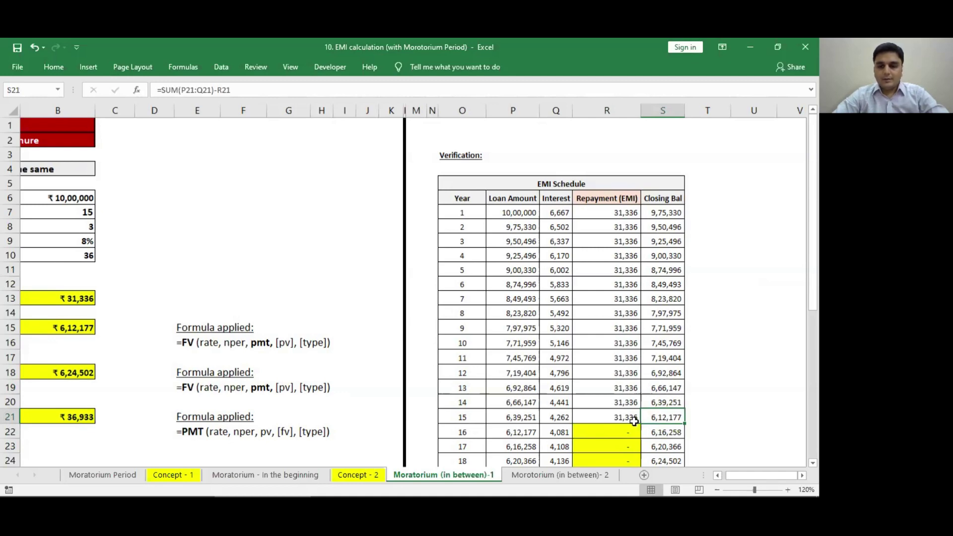
click(105, 333)
key(Left)
key(Left)
key(Right)
key(Right)
key(Right)
key(Right)
key(Right)
key(Right)
key(Right)
key(Right)
key(Right)
key(Right)
key(Right)
key(Right)
key(Right)
key(Right)
key(Right)
key(Right)
key(Right)
key(Down)
key(Down)
key(Down)
key(Down)
key(Down)
key(Down)
key(Down)
key(Down)
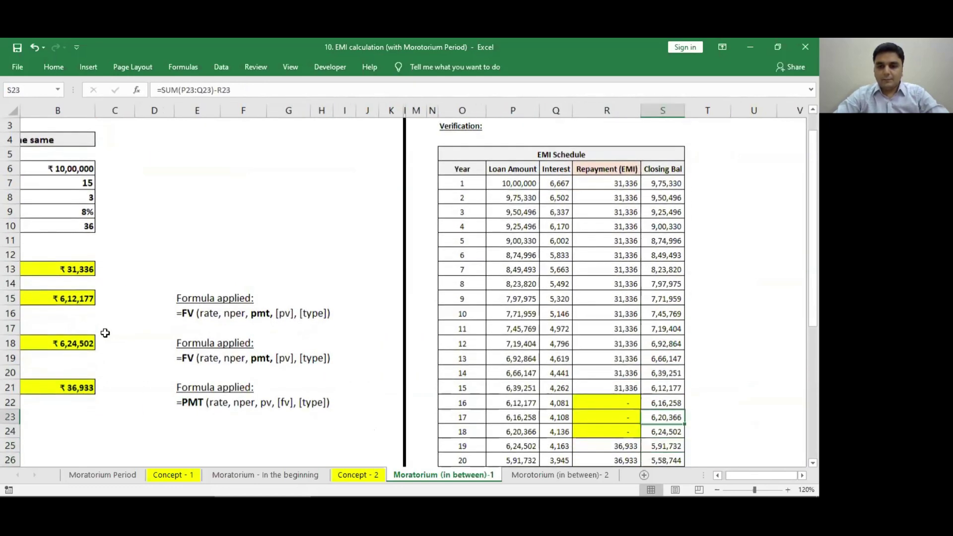
Review the moratorium repayments for periods 16 to 18 in R22:R24.
key(Up)
key(Left)
key(shift+Down)
key(shift+Down)
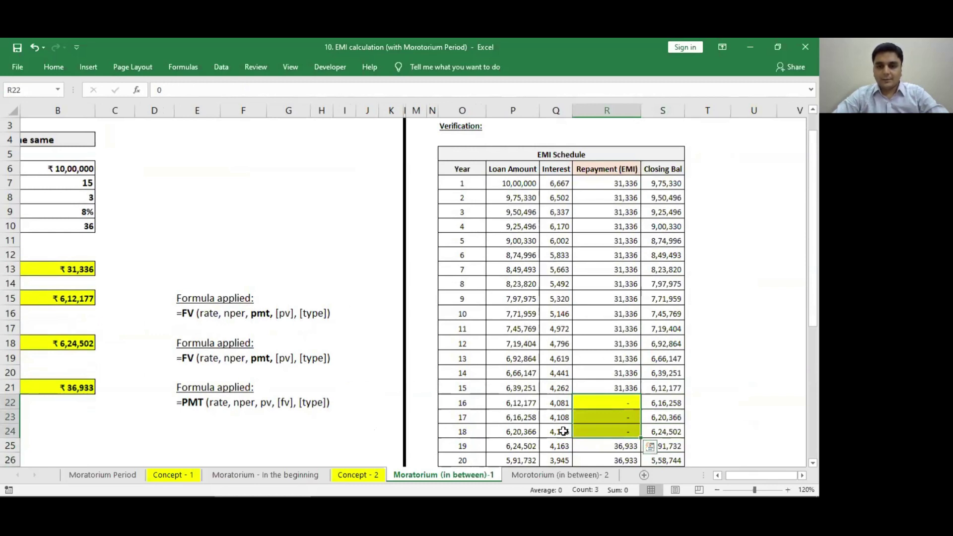
Compare the schedule's closing balance for period 18 in S24 with the loan outstanding in B18.
click(670, 429)
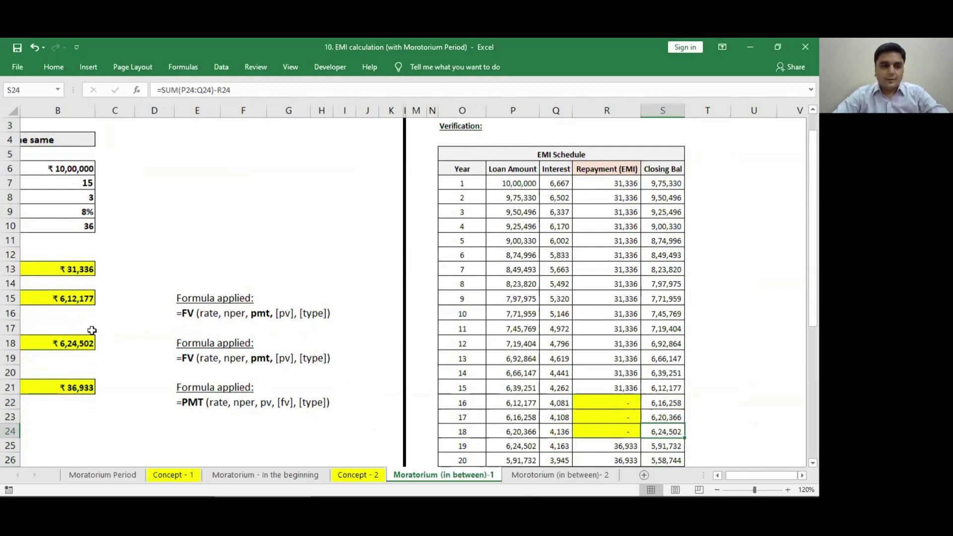
click(66, 340)
key(Left)
key(Right)
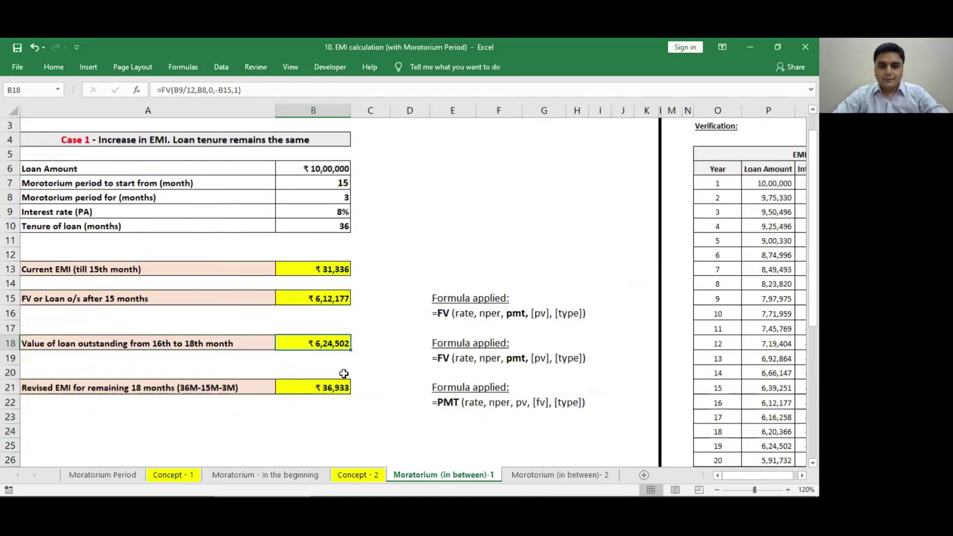
key(F2)
key(Escape)
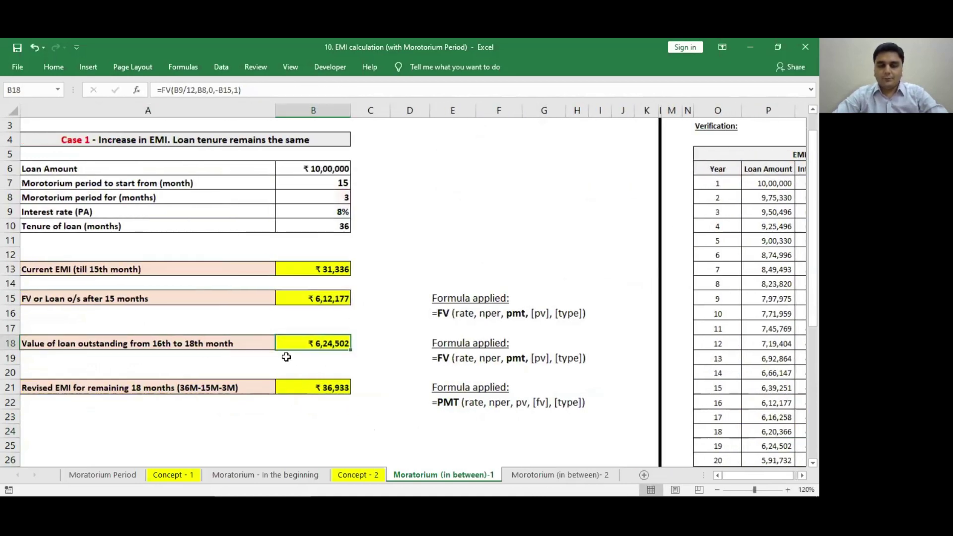
Compare the revised EMI in B21 with the schedule's Repayment (EMI) for period 19 in R25.
key(Down)
key(Down)
key(Down)
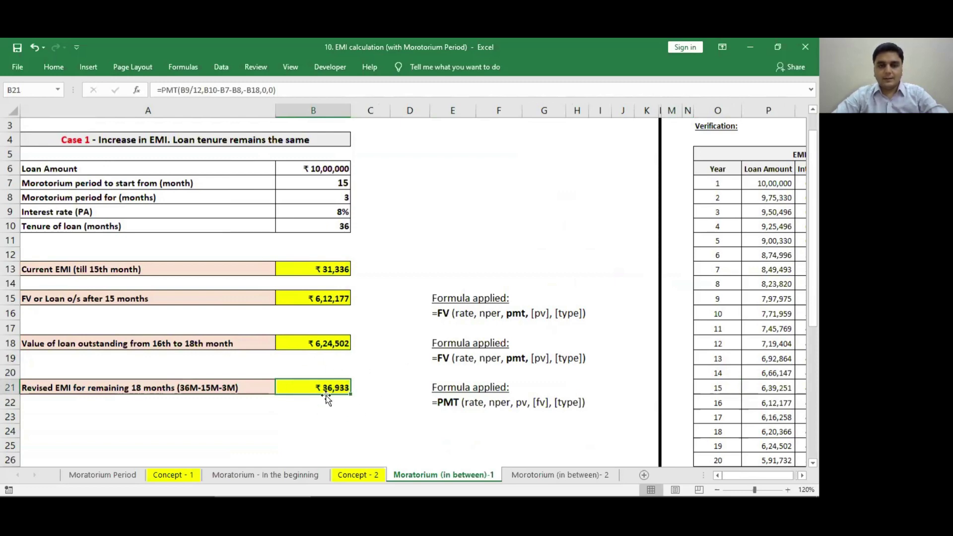
key(Right)
key(Right)
key(Right)
key(Right)
key(Right)
key(Right)
key(Right)
key(Right)
key(Right)
key(Right)
key(Right)
key(Right)
key(Right)
key(Right)
key(Right)
key(Right)
key(Down)
key(Down)
key(Down)
key(Down)
key(Down)
key(Down)
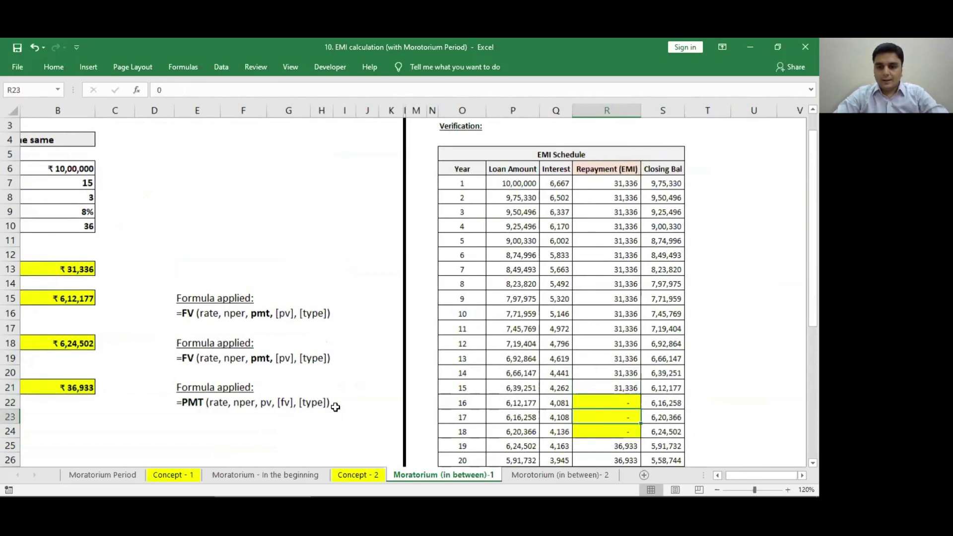
key(Down)
key(Down)
key(Down)
key(Down)
key(Down)
key(Up)
key(Up)
key(Up)
key(Up)
key(Up)
key(Up)
key(Up)
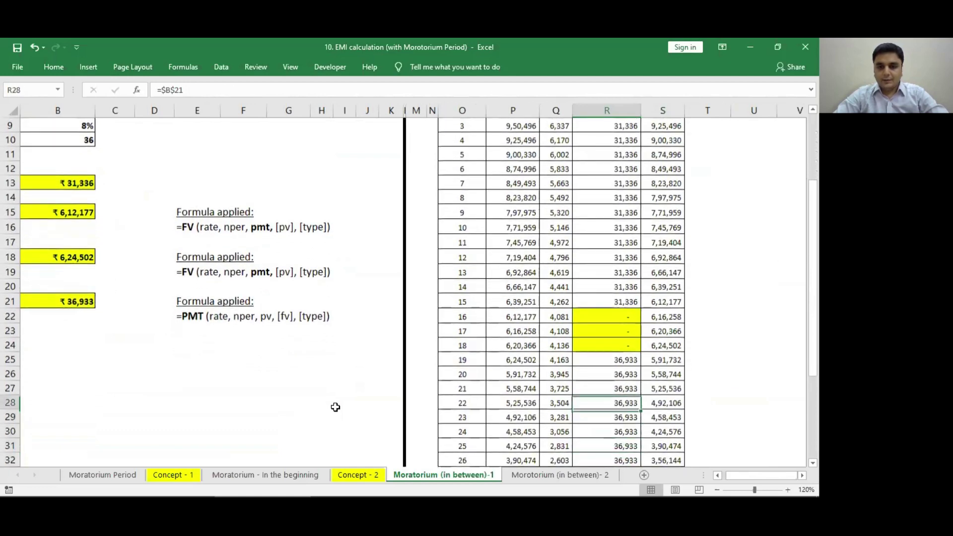
Review the repayments for periods 19 to 36 in R25:R42 and the final closing balance in S42.
key(Left)
key(Left)
key(Left)
key(Right)
key(Right)
key(Right)
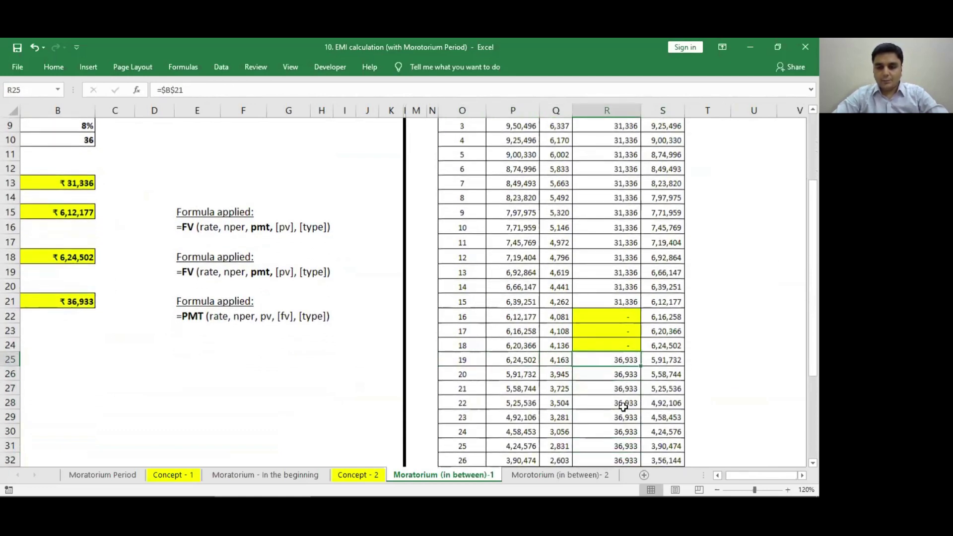
key(ctrl+shift+Down)
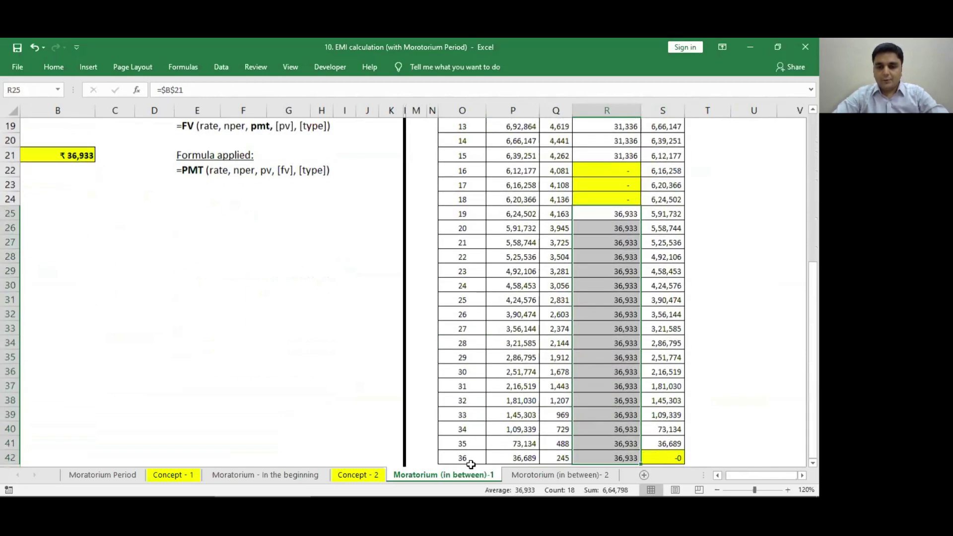
click(675, 456)
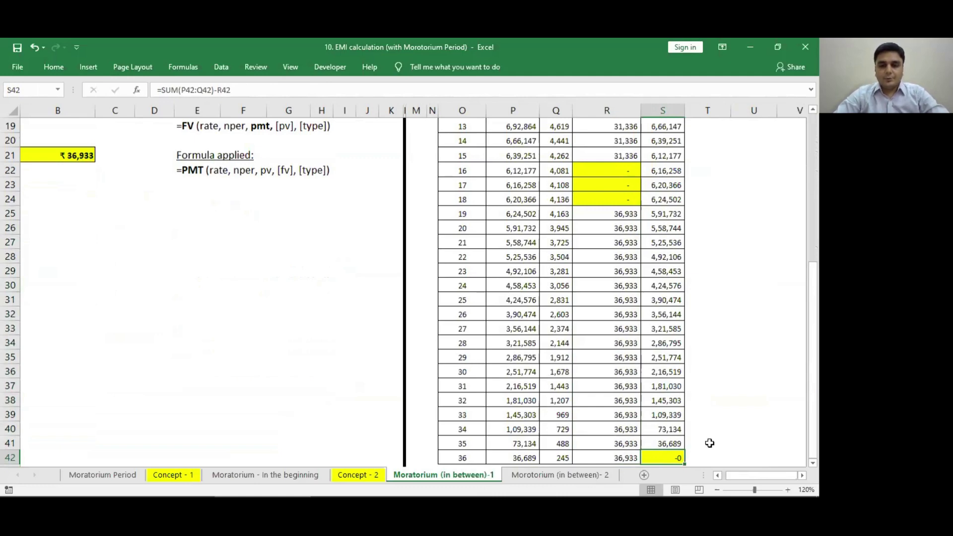
Open the "Morotorium (in between)- 2" sheet and review the Case 2 heading and the loan inputs in B6:B10.
key(ctrl+Page_Down)
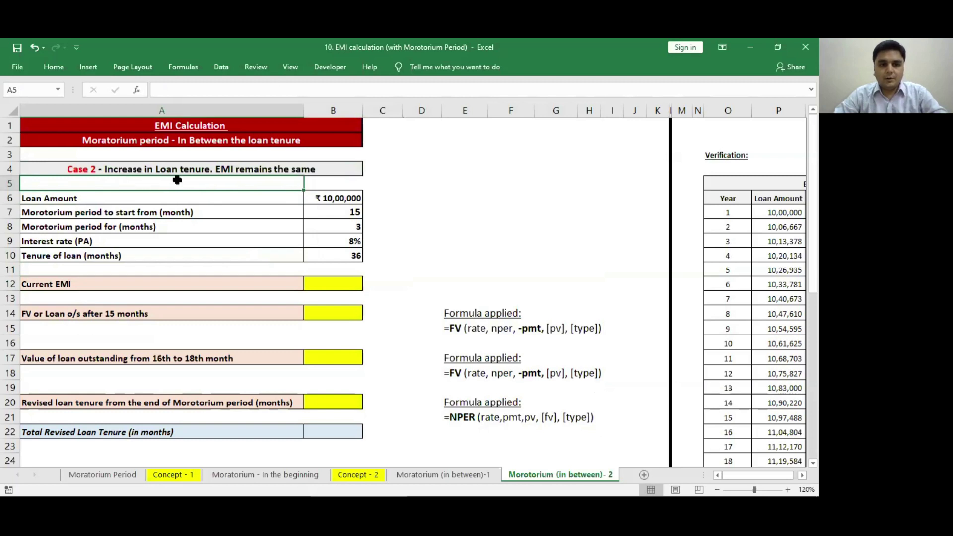
click(239, 172)
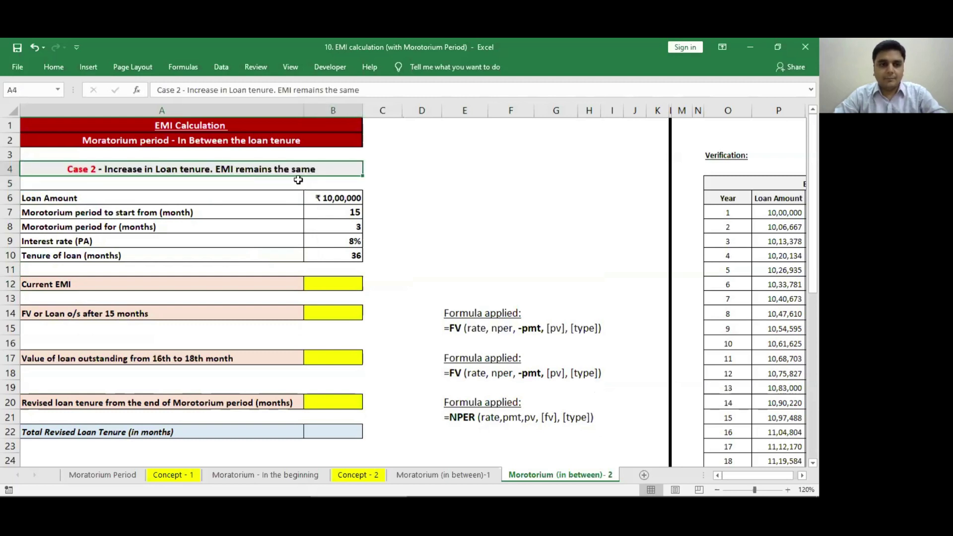
drag(321, 199, 326, 253)
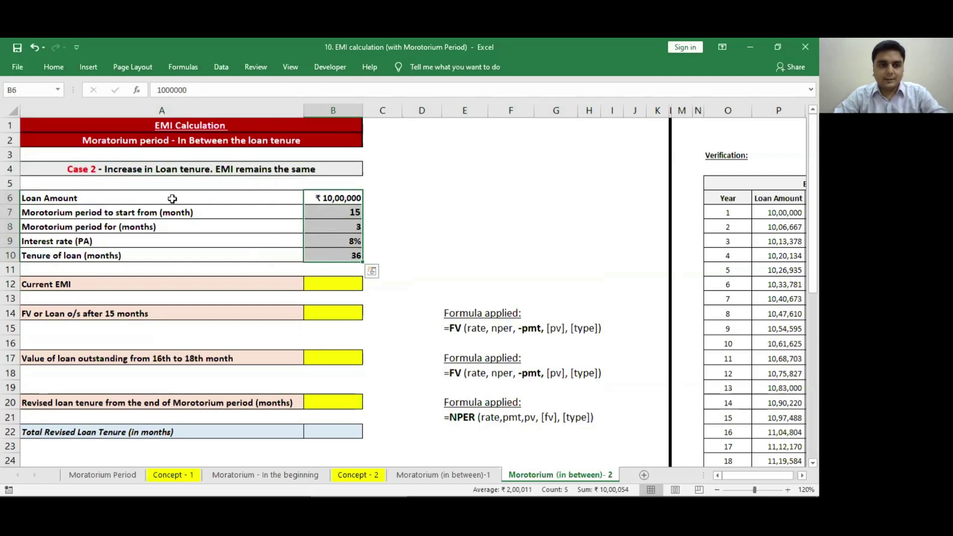
click(314, 199)
click(318, 214)
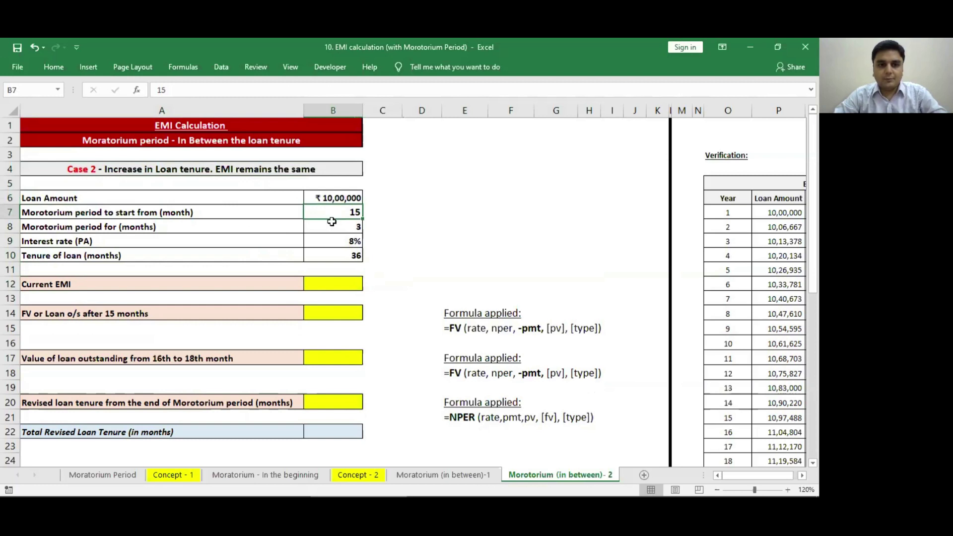
click(328, 232)
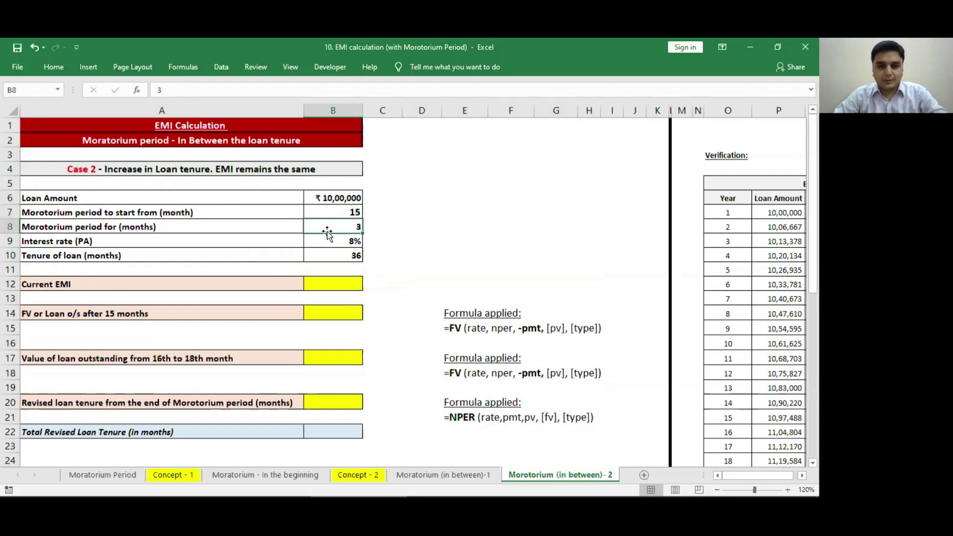
click(328, 241)
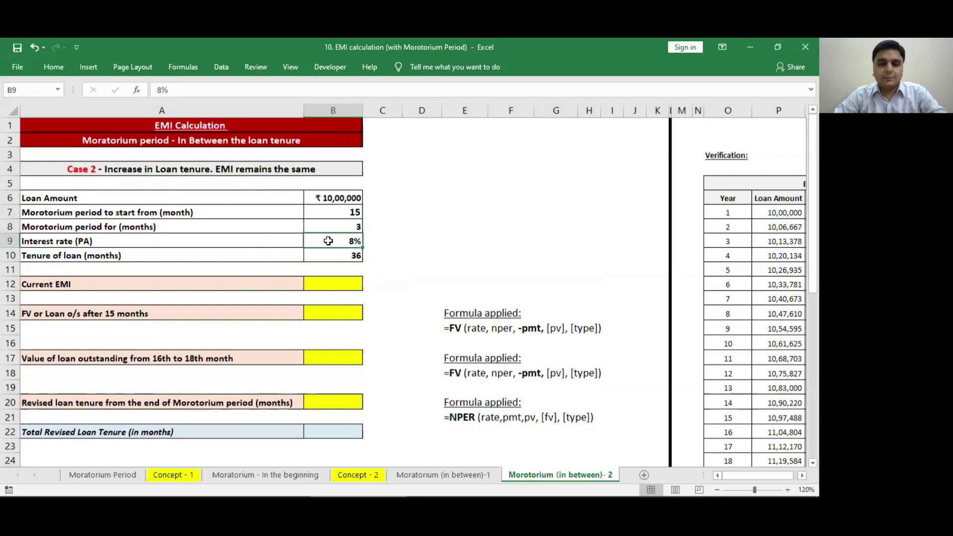
click(332, 257)
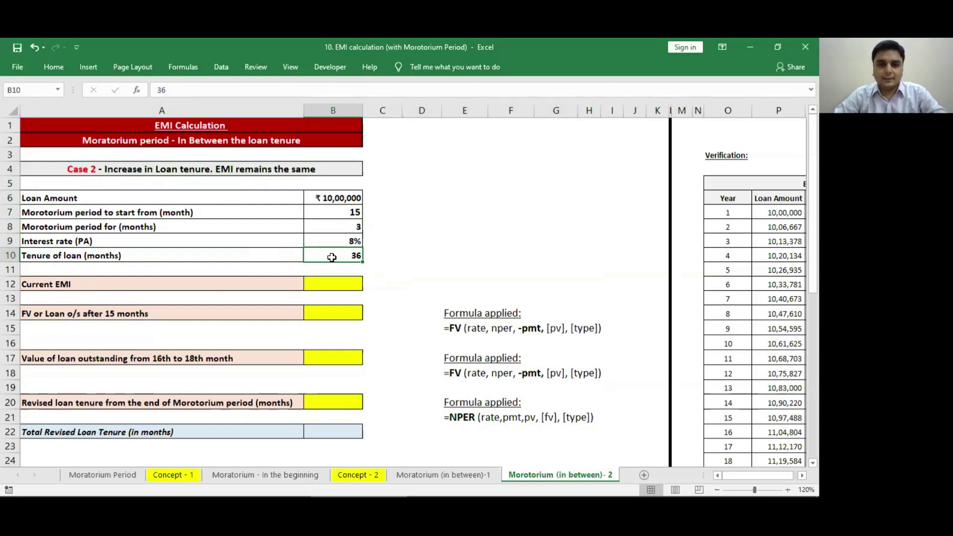
Calculate the Current EMI in B12 with the formula =PMT(B9/12,B10,-B6,,0).
click(328, 285)
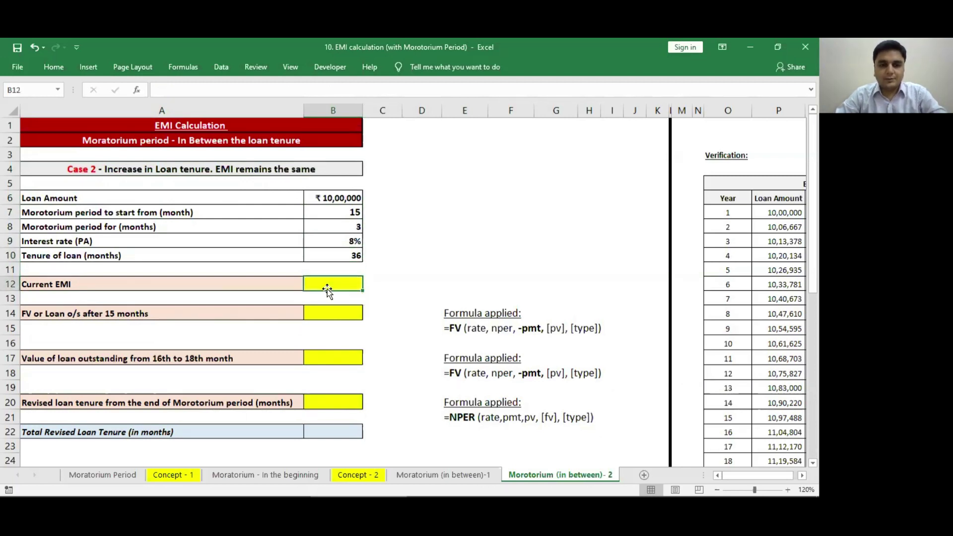
text(=pmt)
key(Tab)
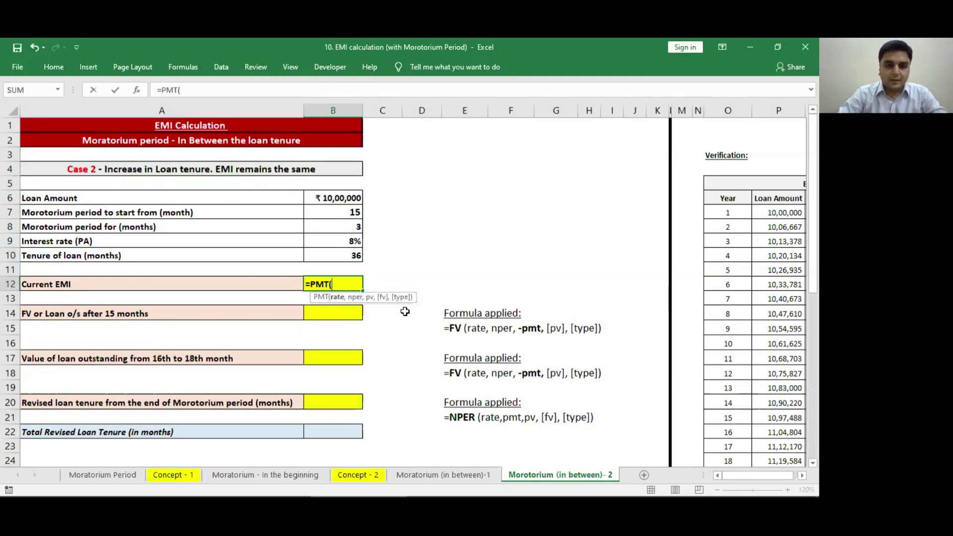
key(Up)
key(Up)
key(Up)
text(/12,)
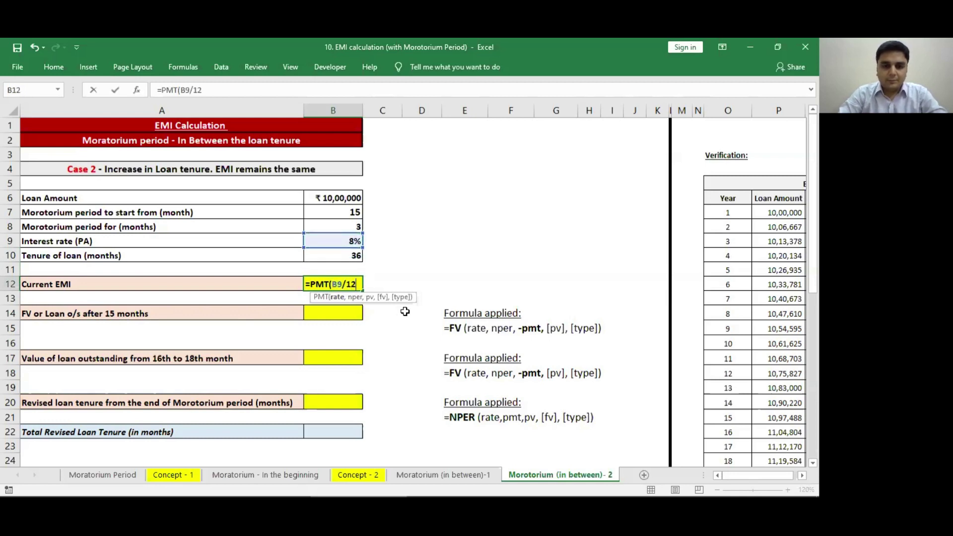
key(Up)
key(Up)
text(,-)
key(Up)
key(Up)
key(Up)
key(Up)
key(Up)
key(Up)
text(,)
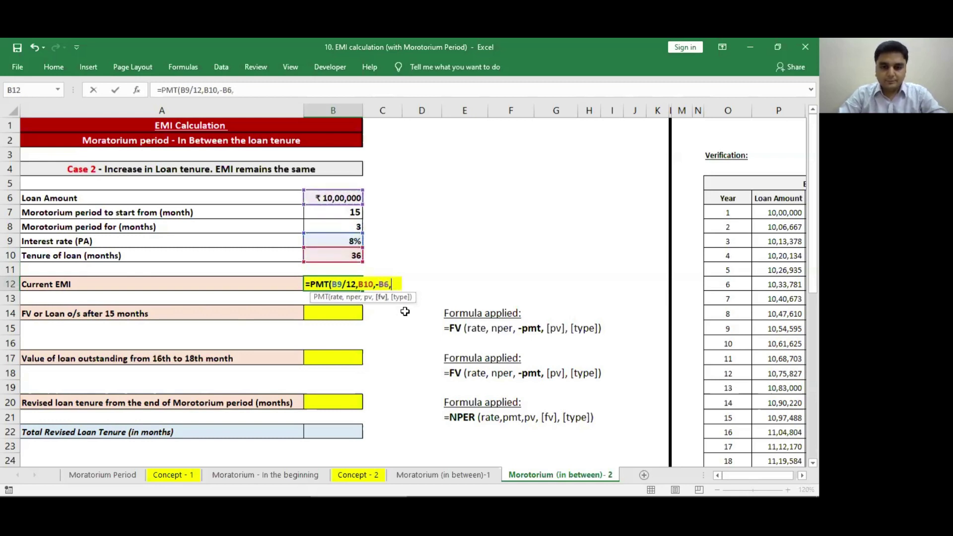
text(,0)
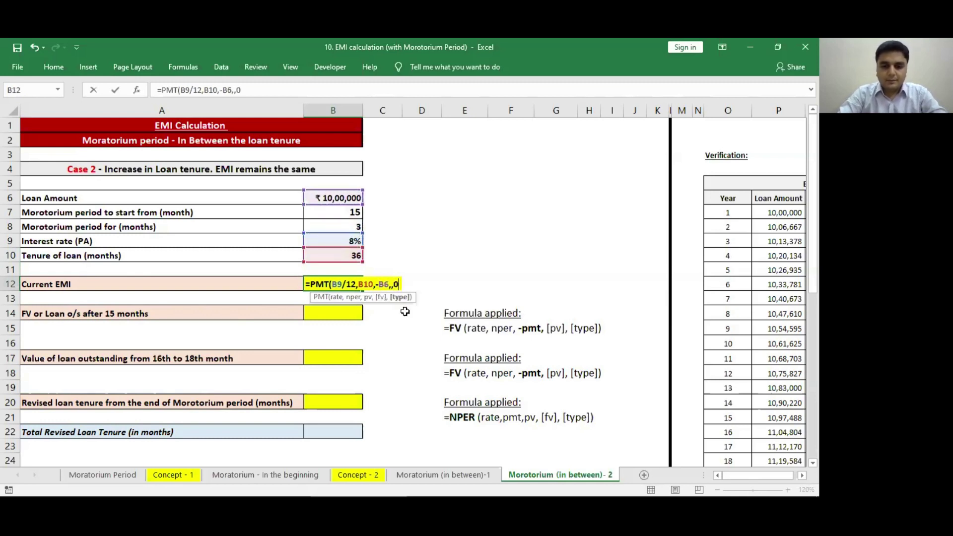
key(Return)
key(Up)
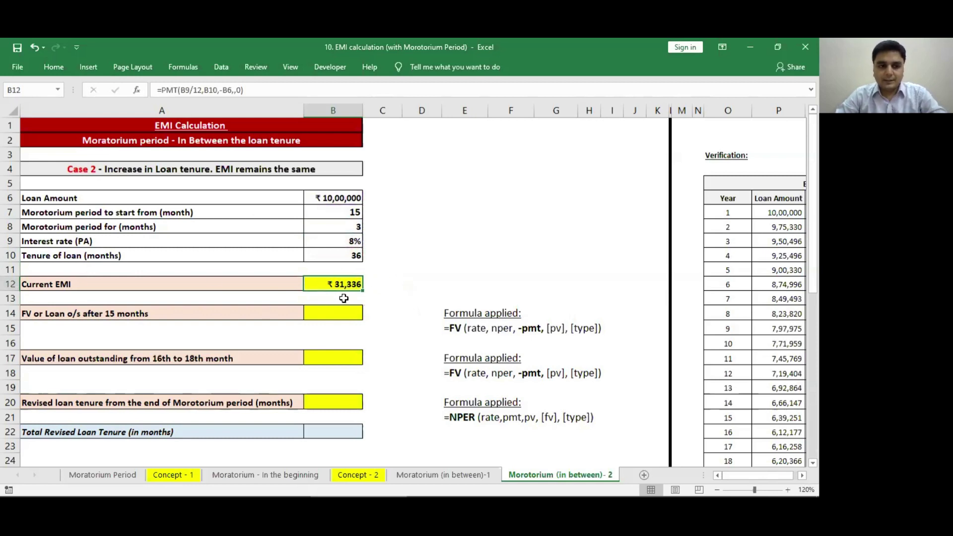
Calculate the loan outstanding after 15 months in B14 with the formula =FV(B9/12,B7,B12,-B6,0).
key(Down)
key(Down)
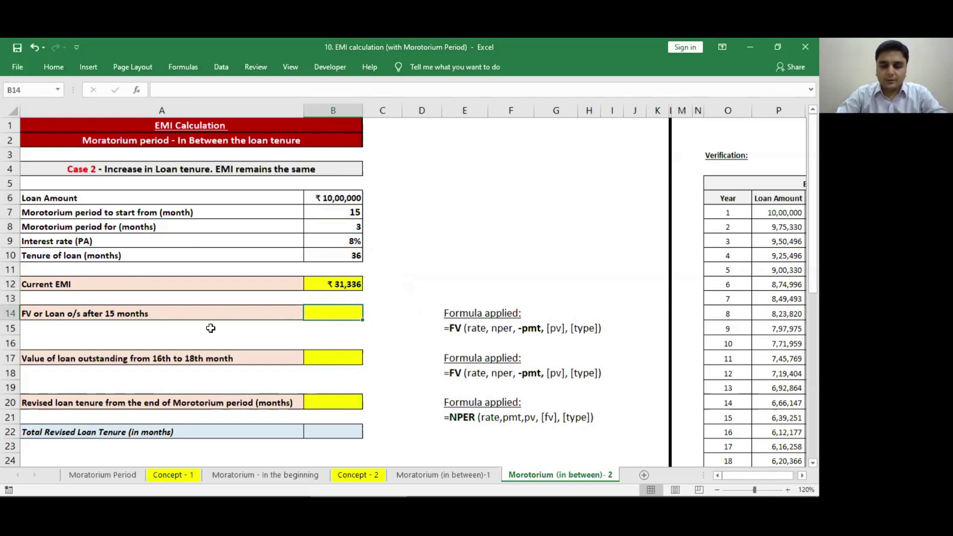
text(=)
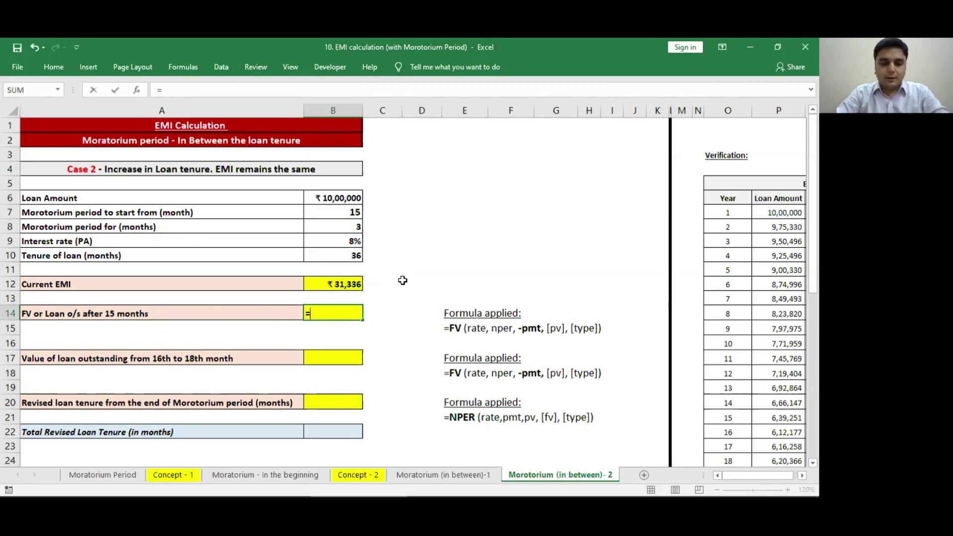
text(fv)
key(Tab)
key(Up)
key(Up)
key(Up)
key(Up)
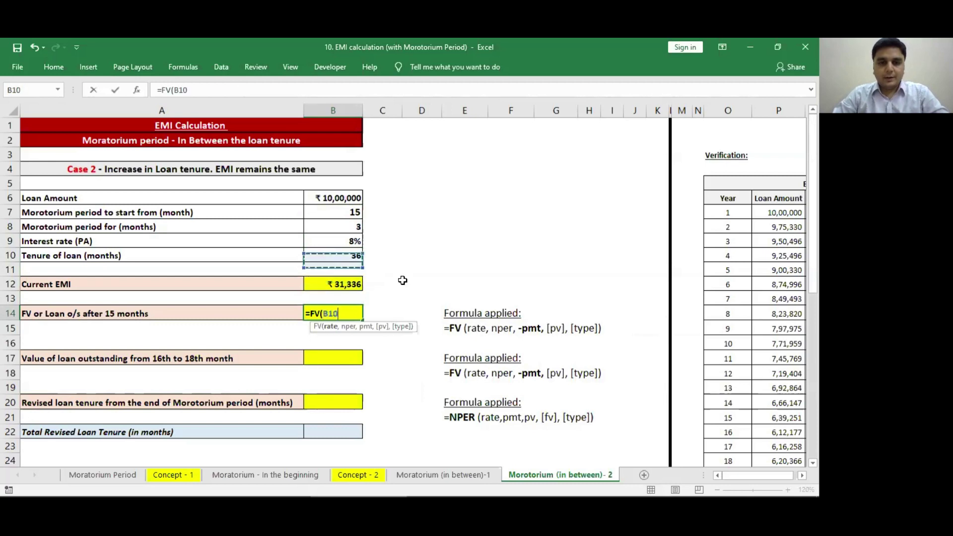
key(Up)
text(/12,)
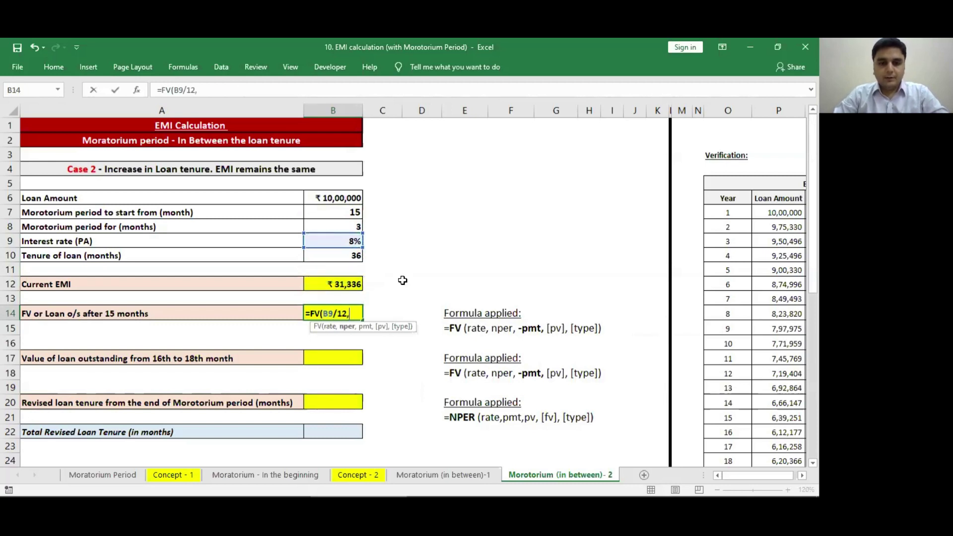
key(Up)
key(Up)
key(Up)
key(Up)
key(Up)
key(Up)
key(Up)
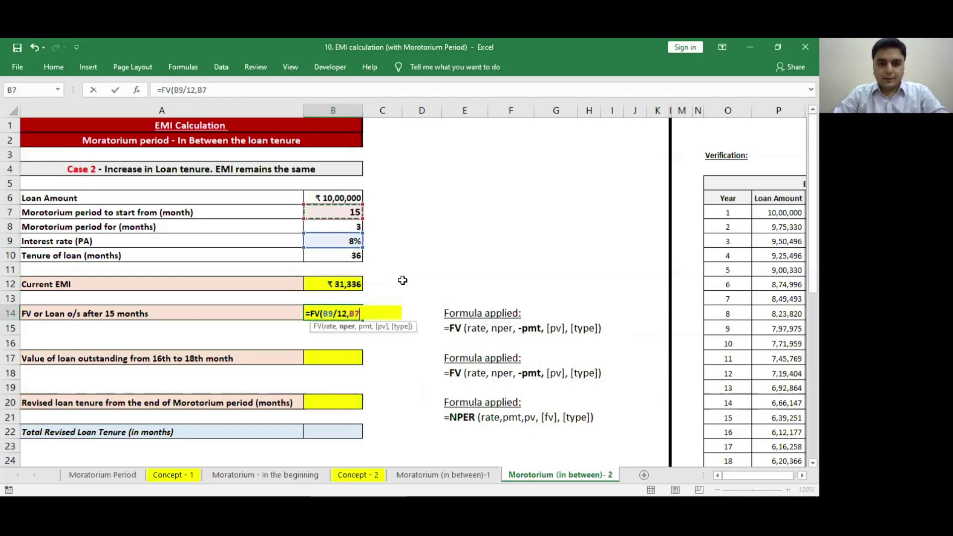
text(,)
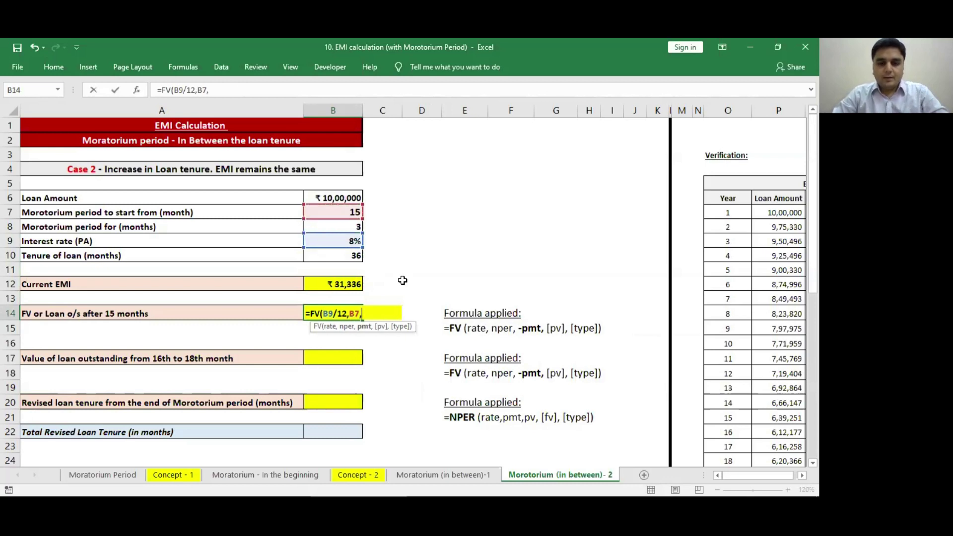
key(Up)
key(Up)
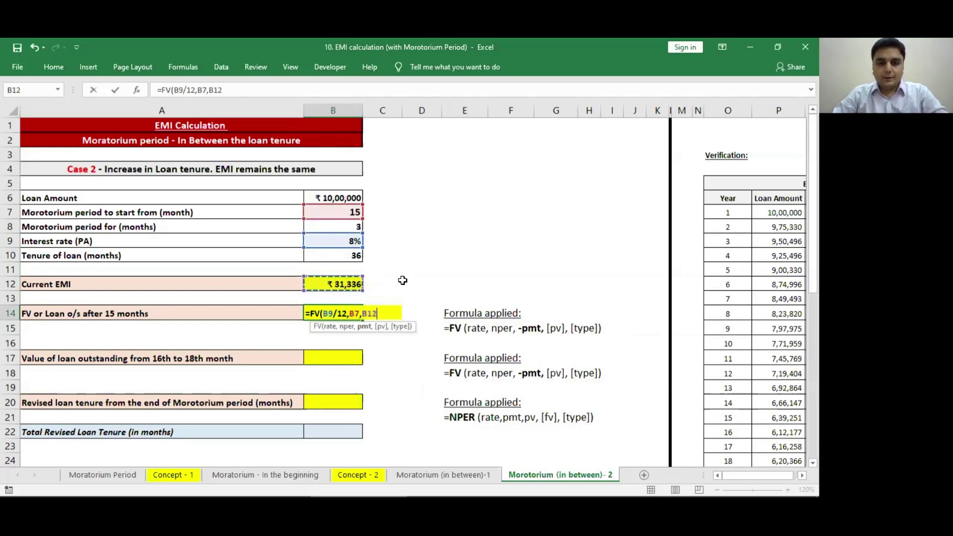
text(,)
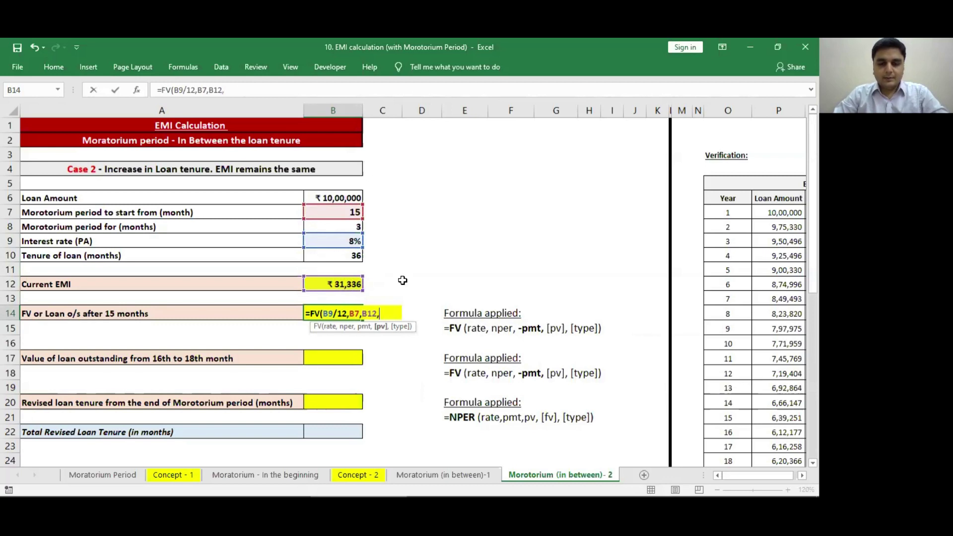
text(-)
key(Up)
key(Up)
key(Up)
key(Up)
key(Up)
key(Up)
key(Up)
key(Up)
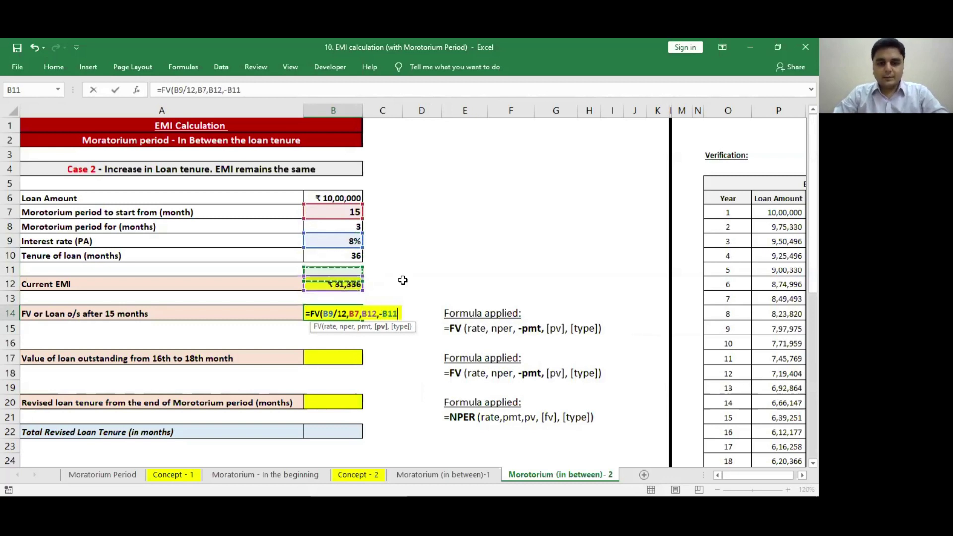
text(,)
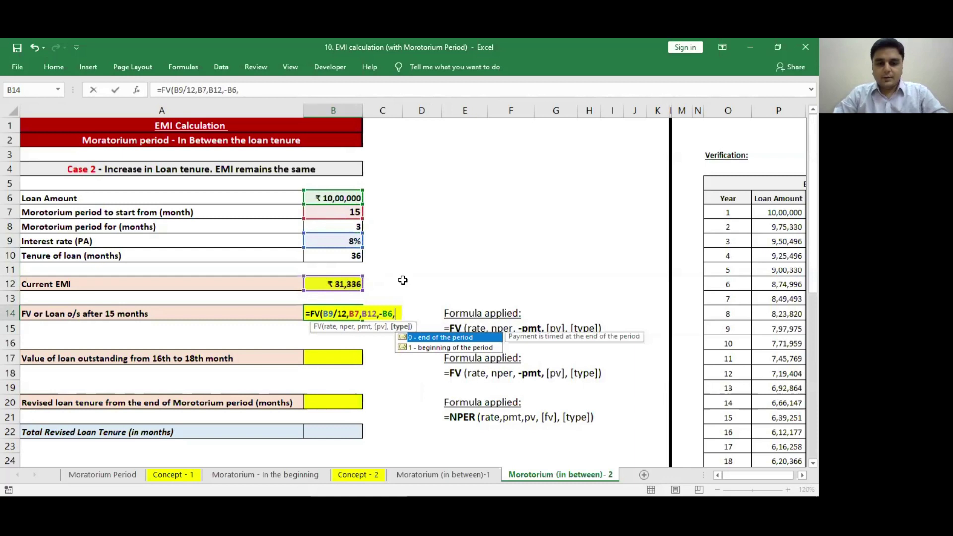
text(0))
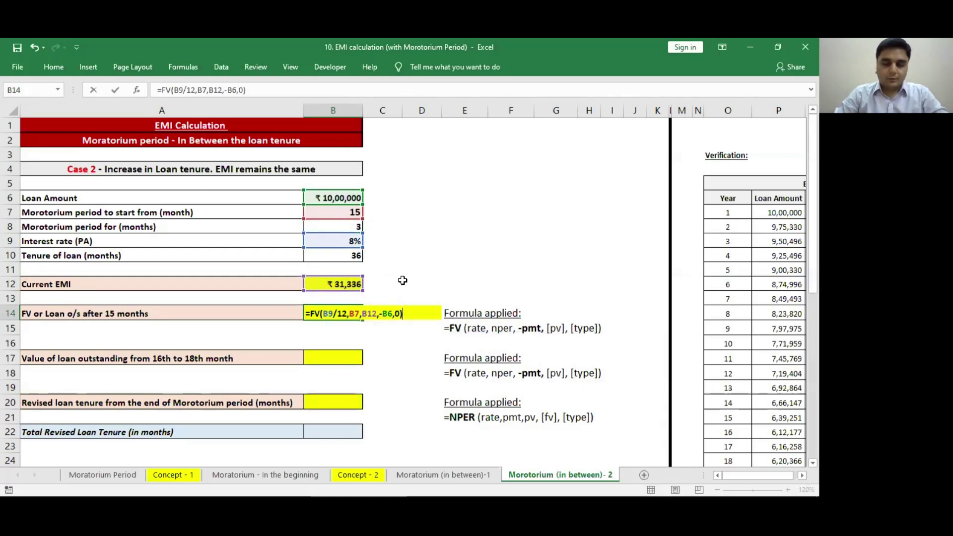
key(Return)
key(Up)
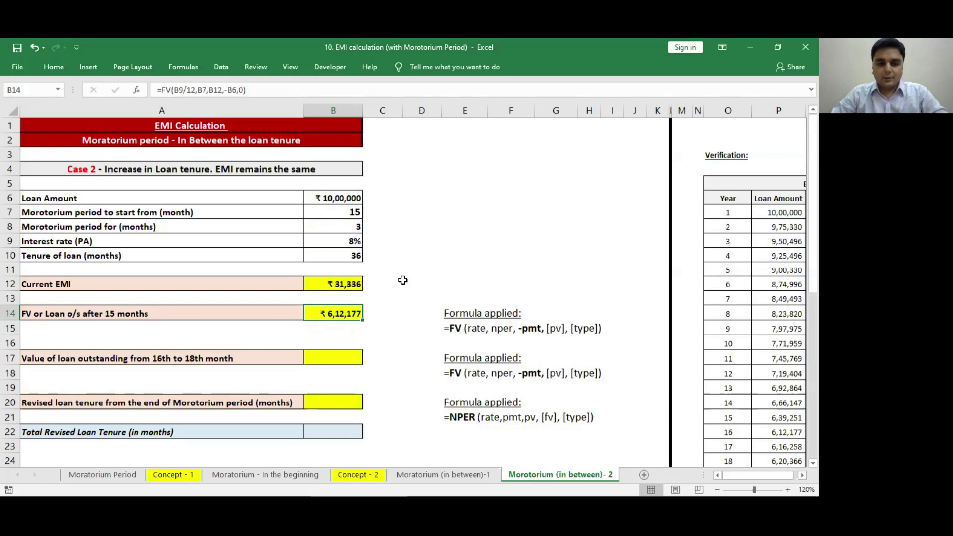
Calculate the value of the loan outstanding from the 16th to 18th month in B17 with the formula =FV(B9/12,B8,0,-B14,1).
key(Down)
key(Down)
key(Down)
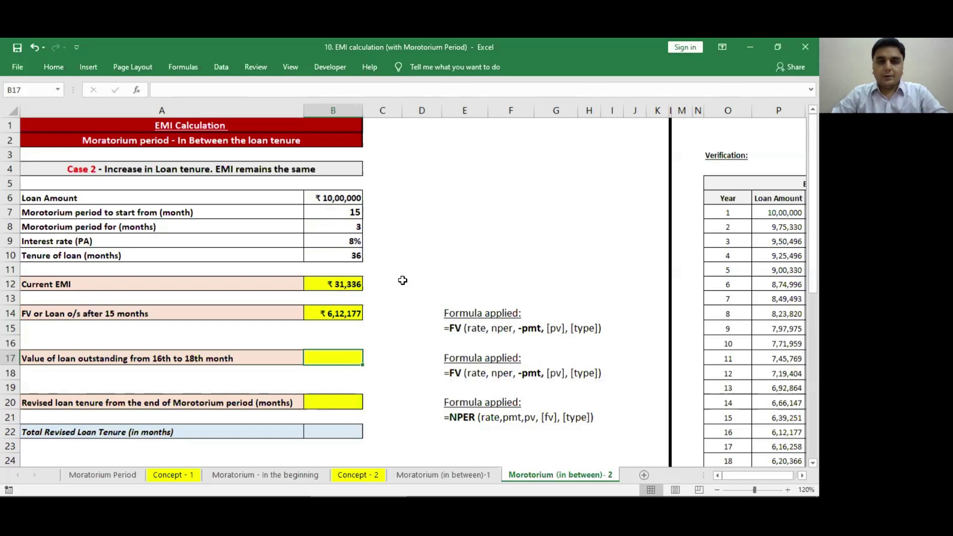
text(=fv)
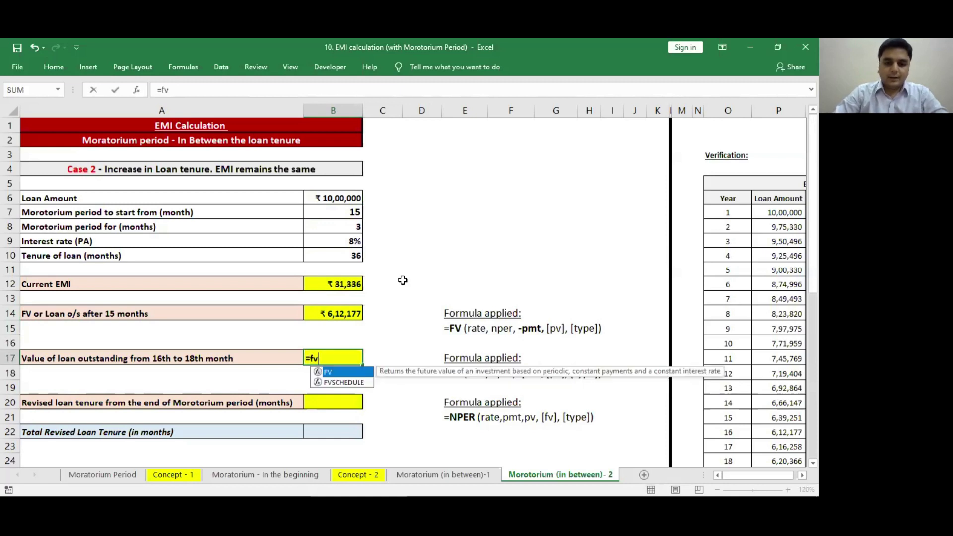
key(Tab)
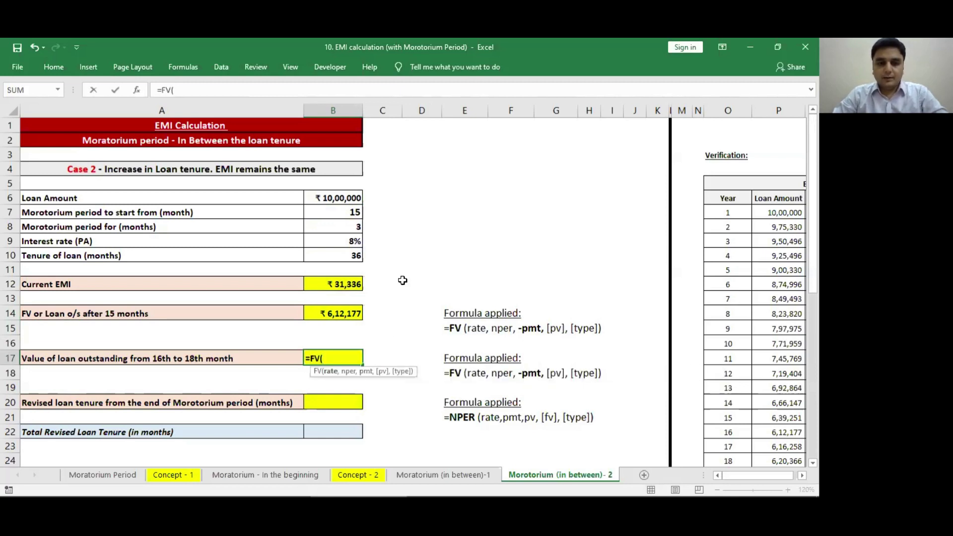
key(Up)
key(Up)
key(Up)
key(Up)
key(Up)
key(Up)
key(Up)
key(Up)
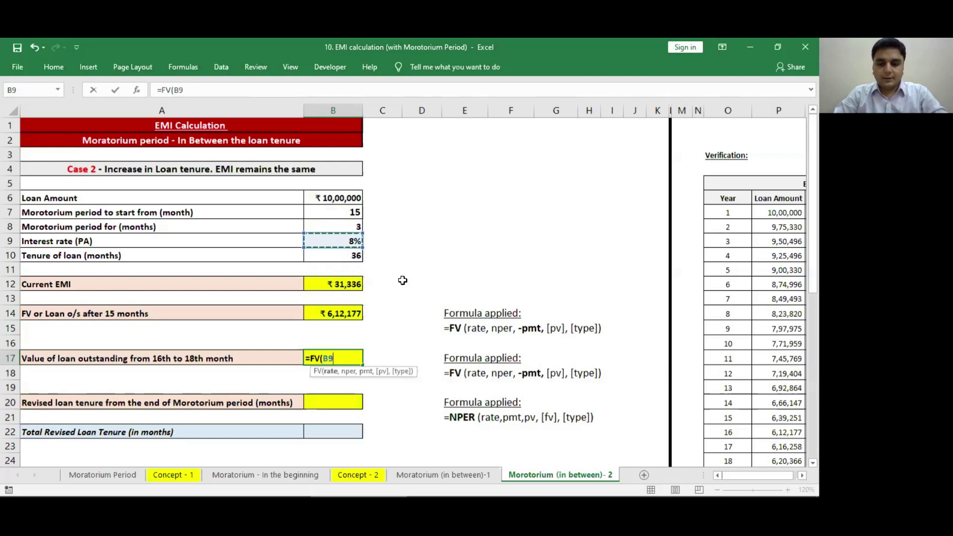
text(/12,)
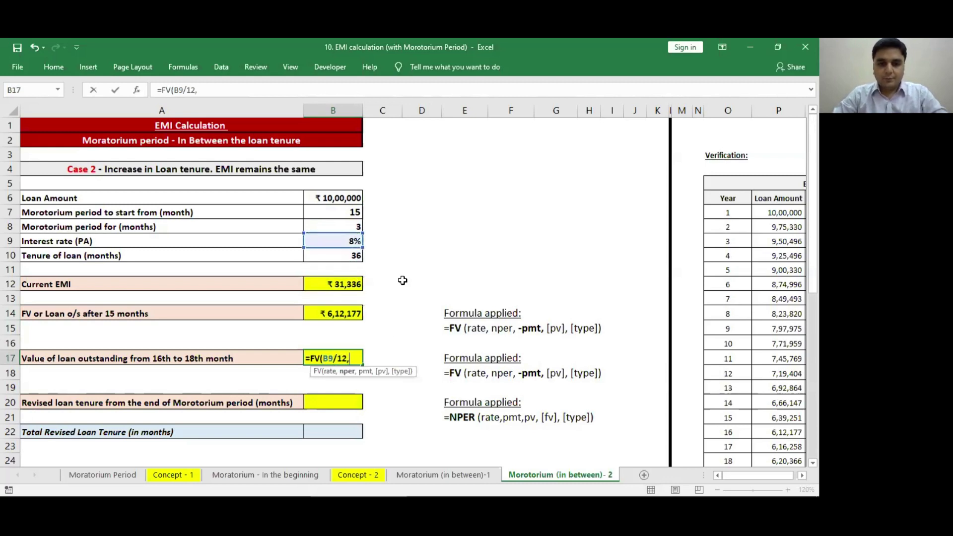
key(Up)
key(Up)
key(Up)
key(Up)
key(Up)
key(Up)
key(Up)
key(Up)
key(Up)
text(,)
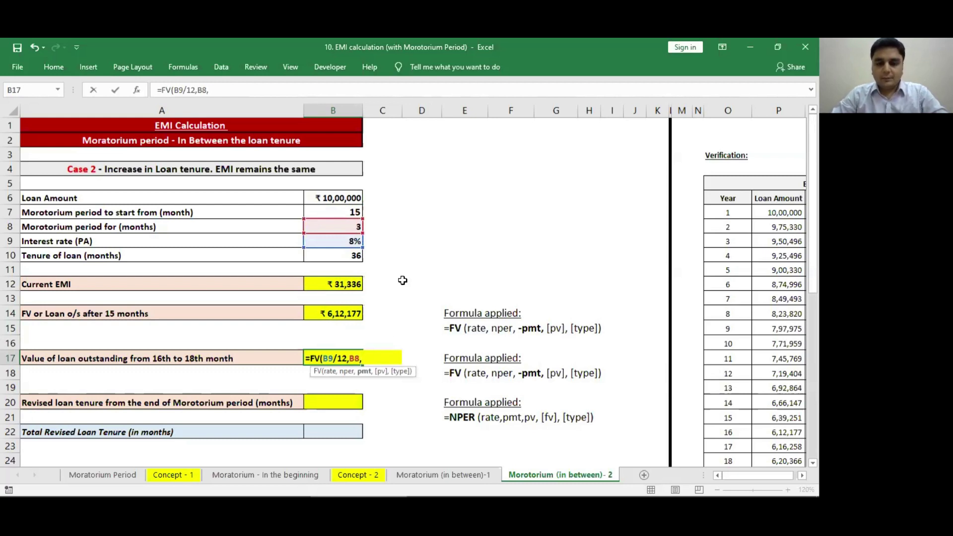
text(0,)
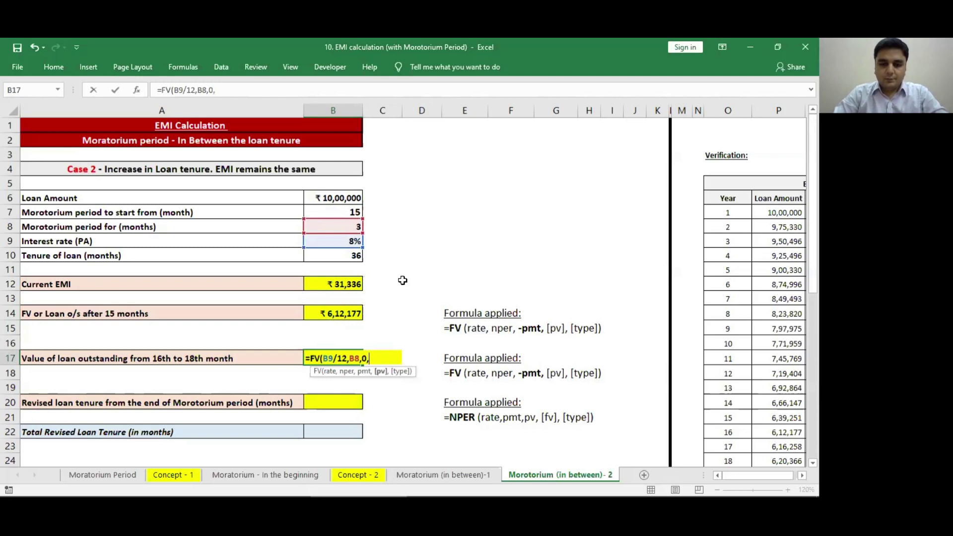
text(-)
key(Up)
key(Up)
key(Up)
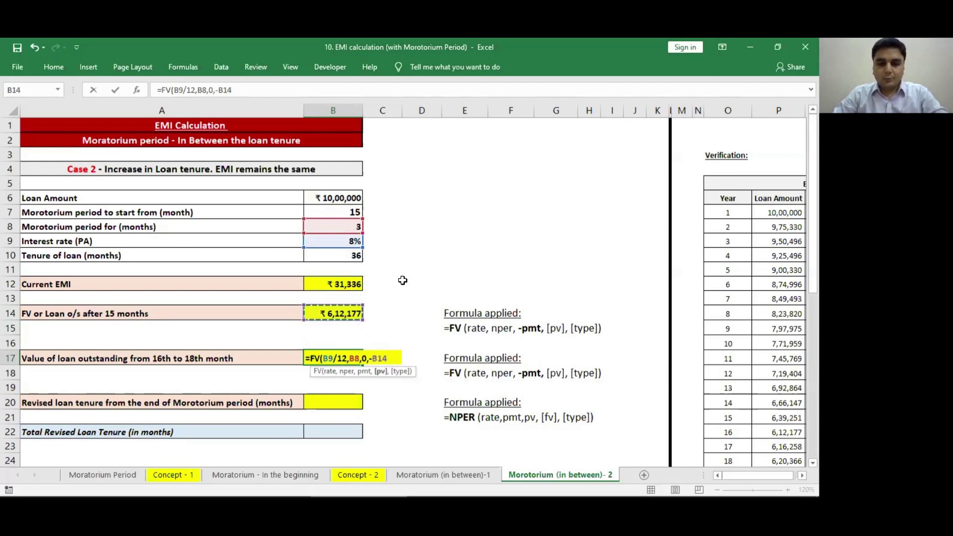
text(,)
key(Down)
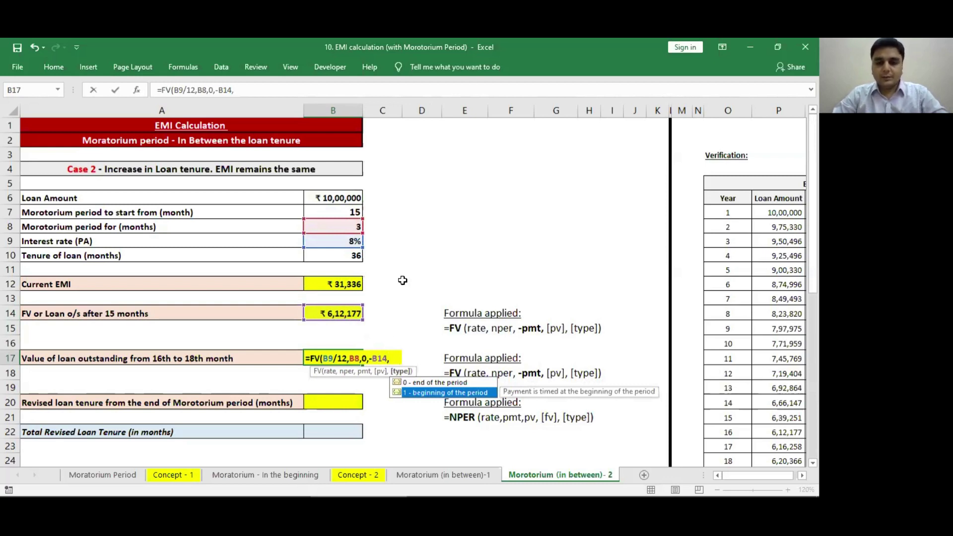
key(Tab)
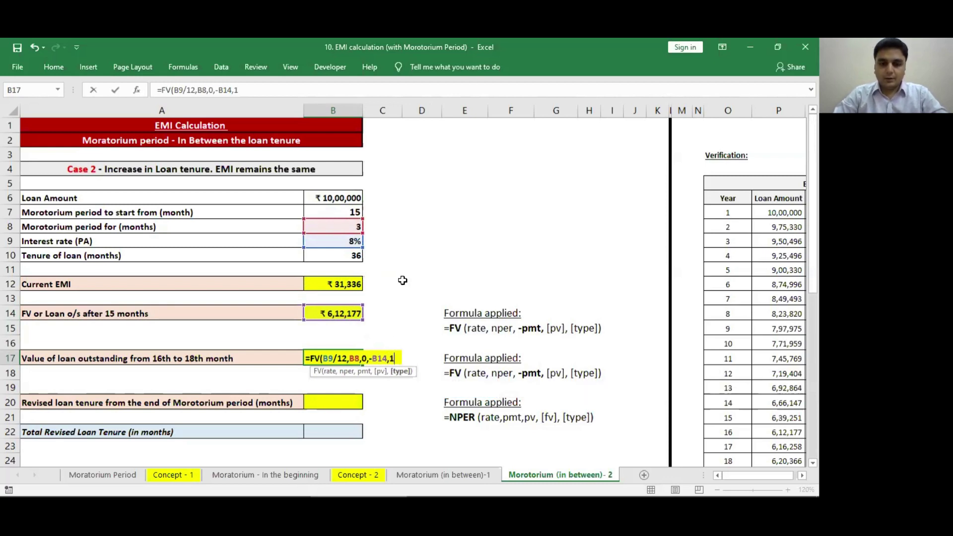
text())
key(Return)
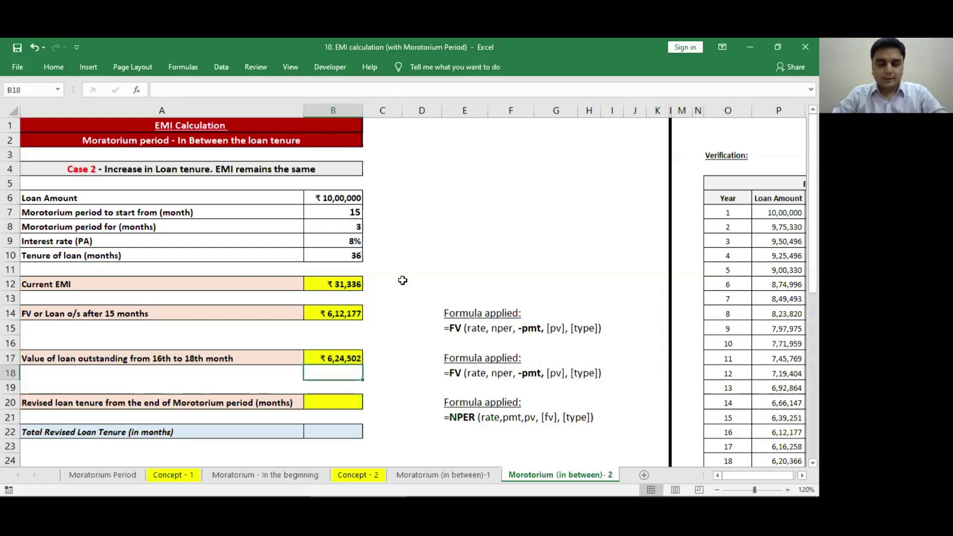
key(Up)
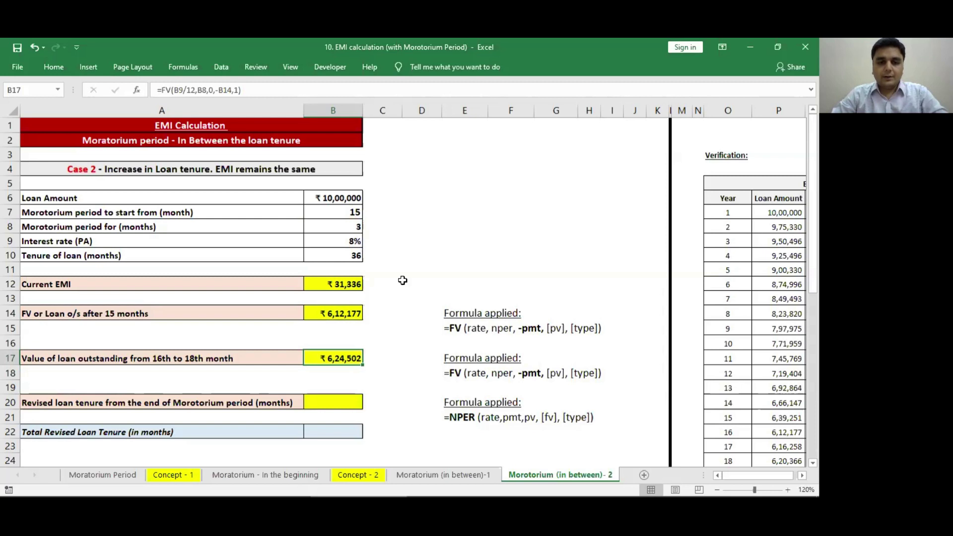
Calculate the revised loan tenure from the end of the moratorium period in B20 with the formula =NPER(B9/12,B12,-B17,,0).
key(Down)
key(Down)
key(Down)
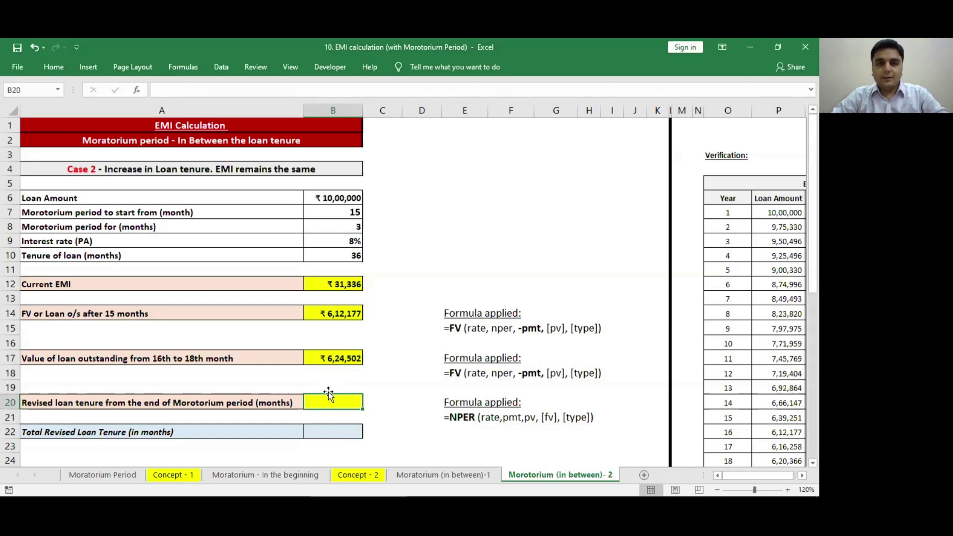
scroll(384, 376, down, 1)
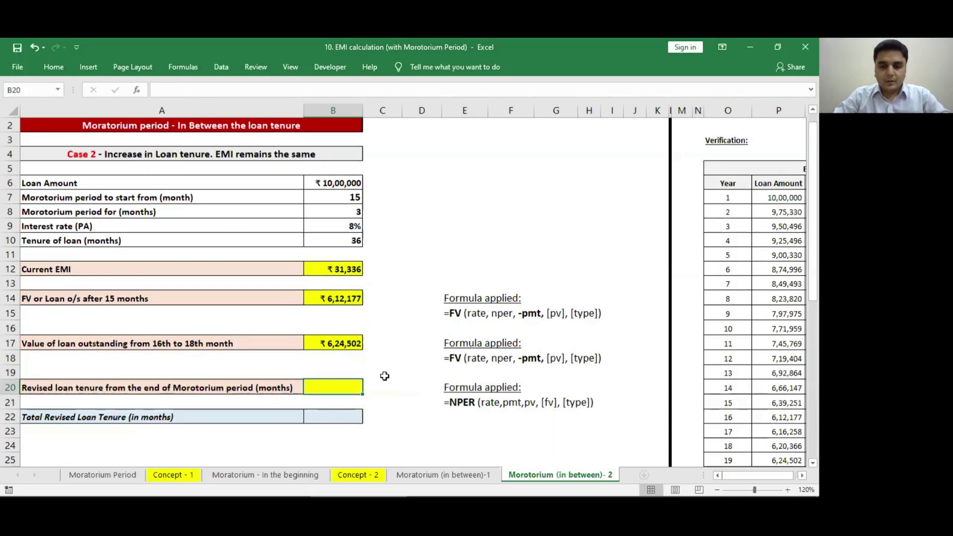
text(=)
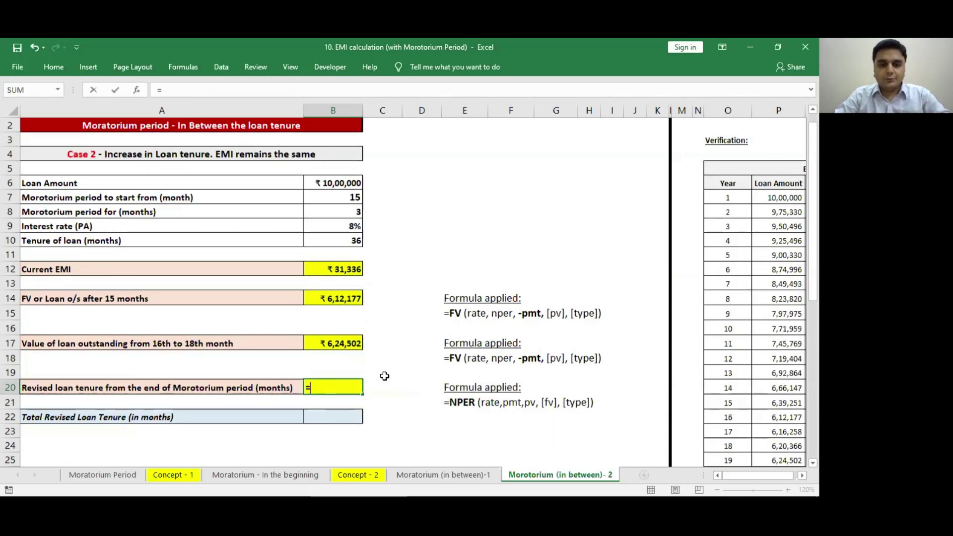
text(nper()
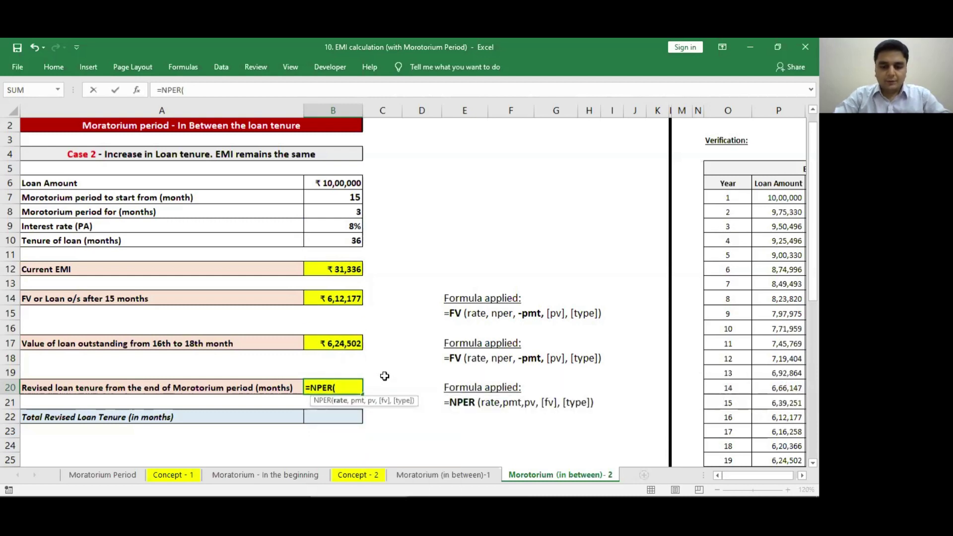
click(341, 227)
text(/)
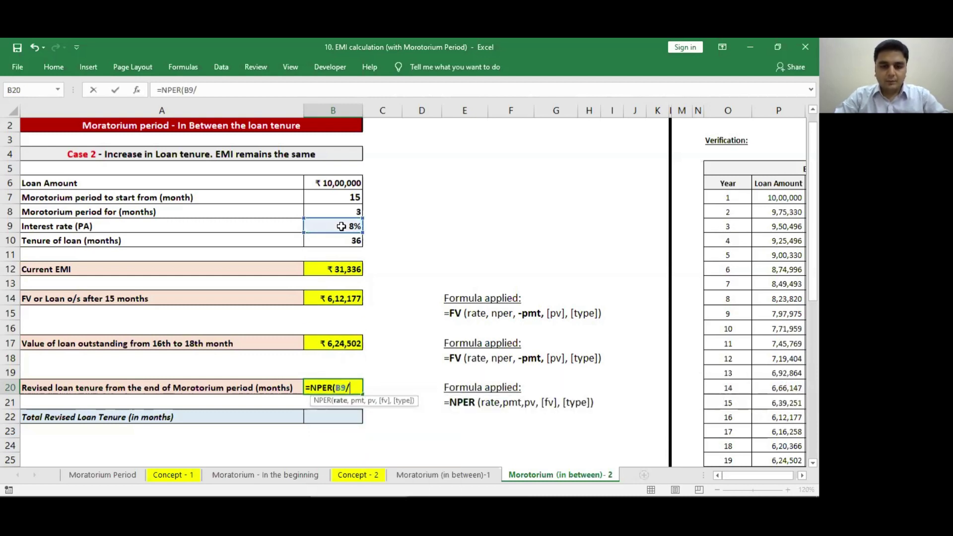
text(12,)
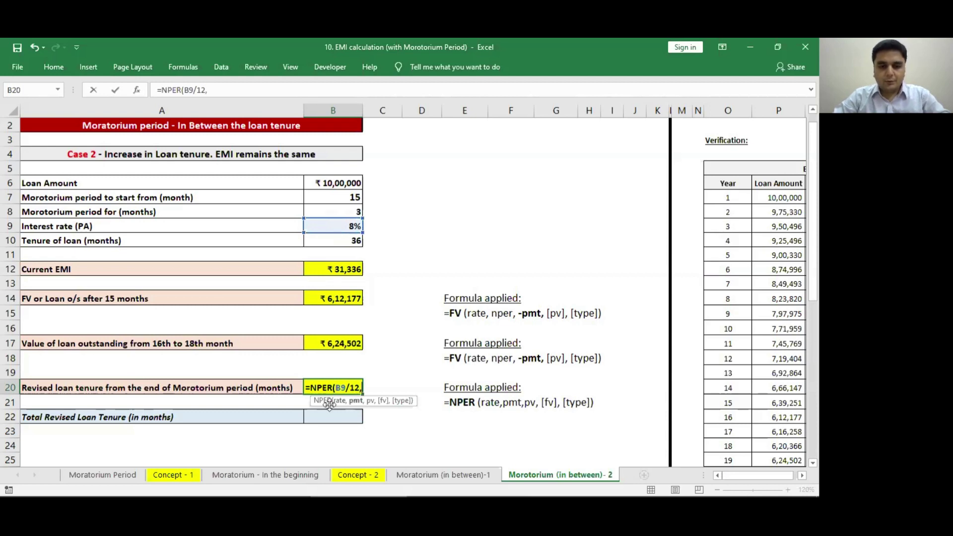
click(336, 270)
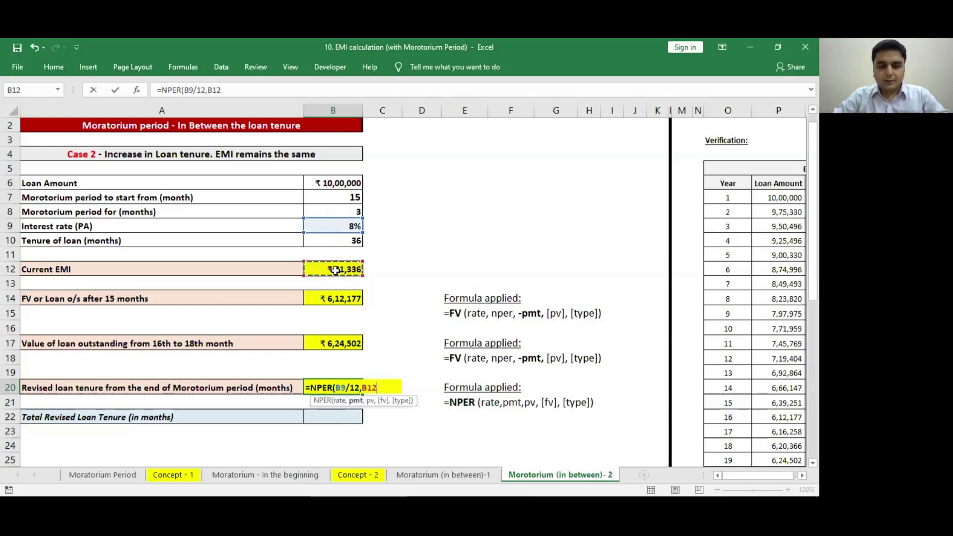
text(,-)
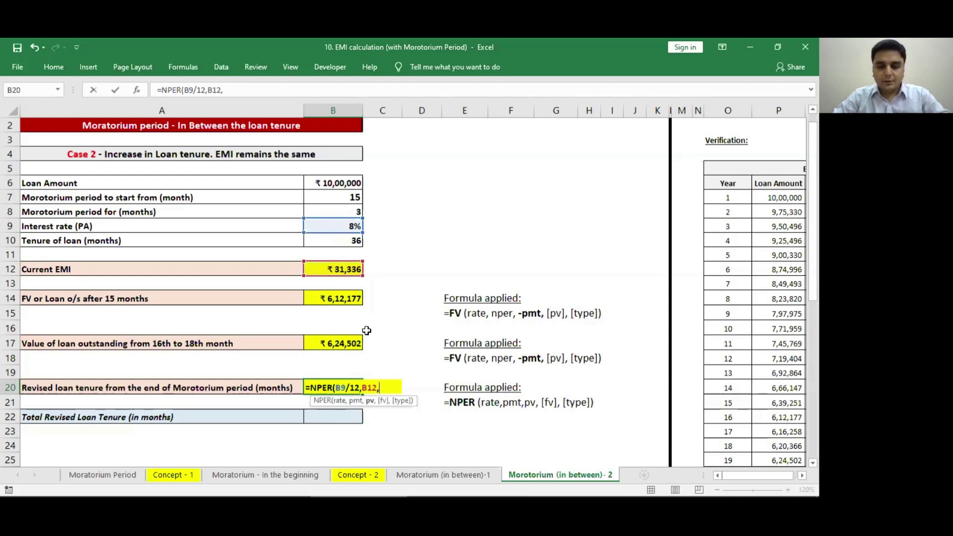
click(331, 345)
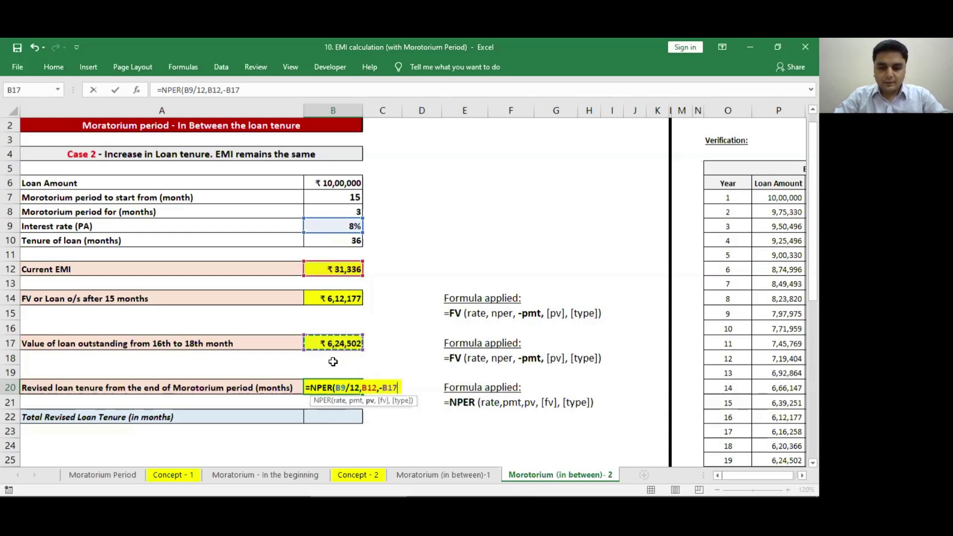
text(,)
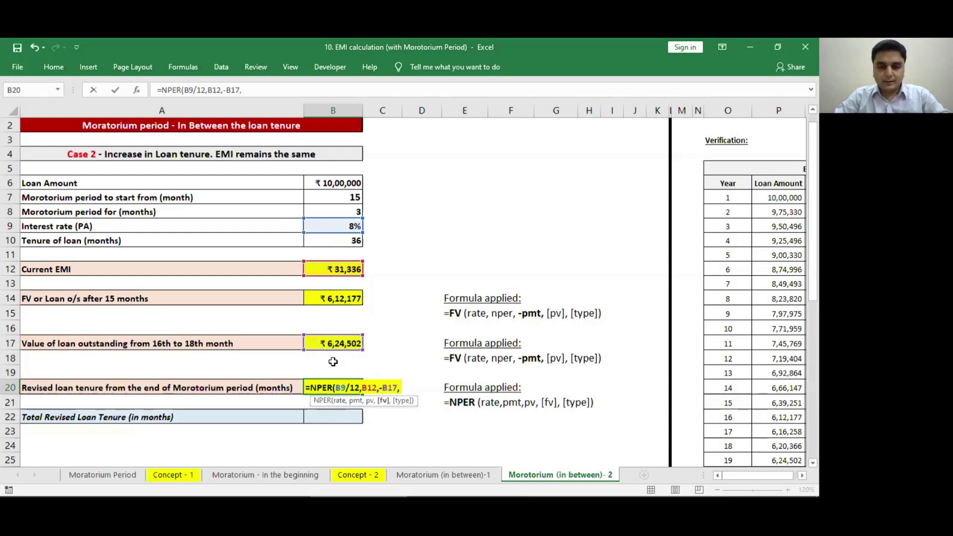
text(,)
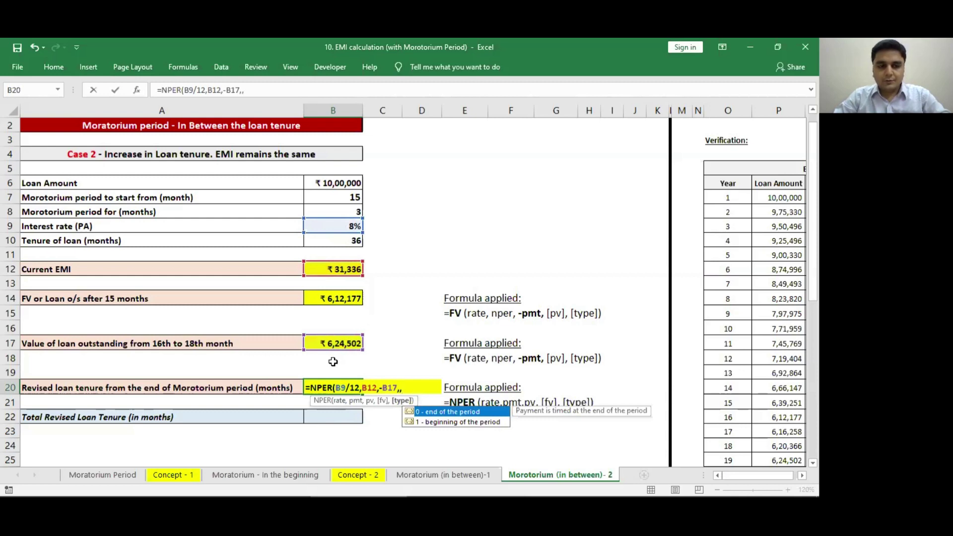
text(0)
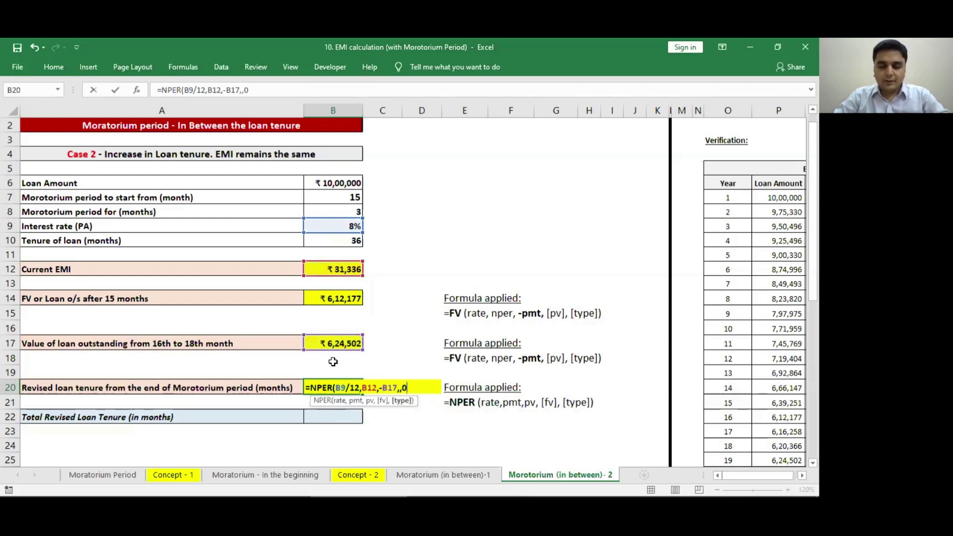
text())
key(Return)
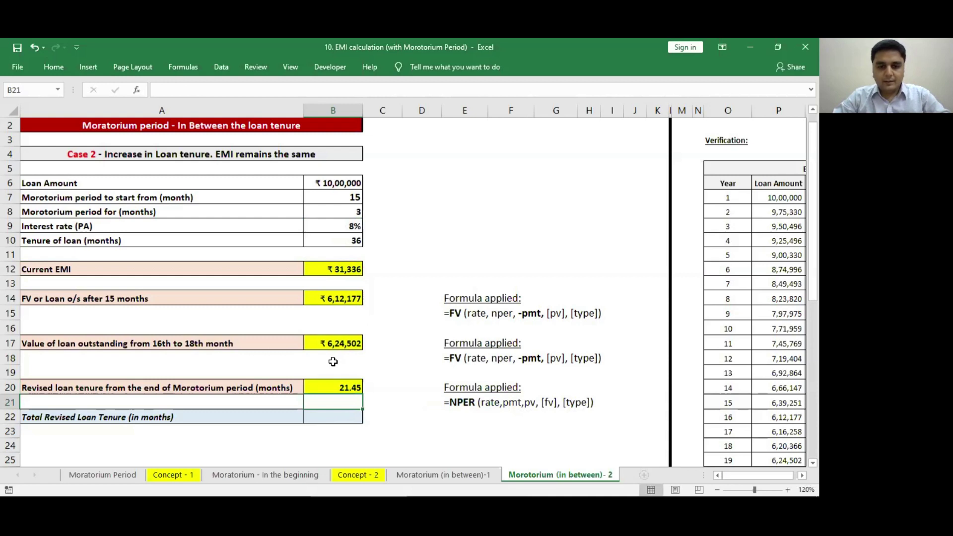
Calculate the Total Revised Loan Tenure in B22 with the formula =B7+B8+B20.
key(Down)
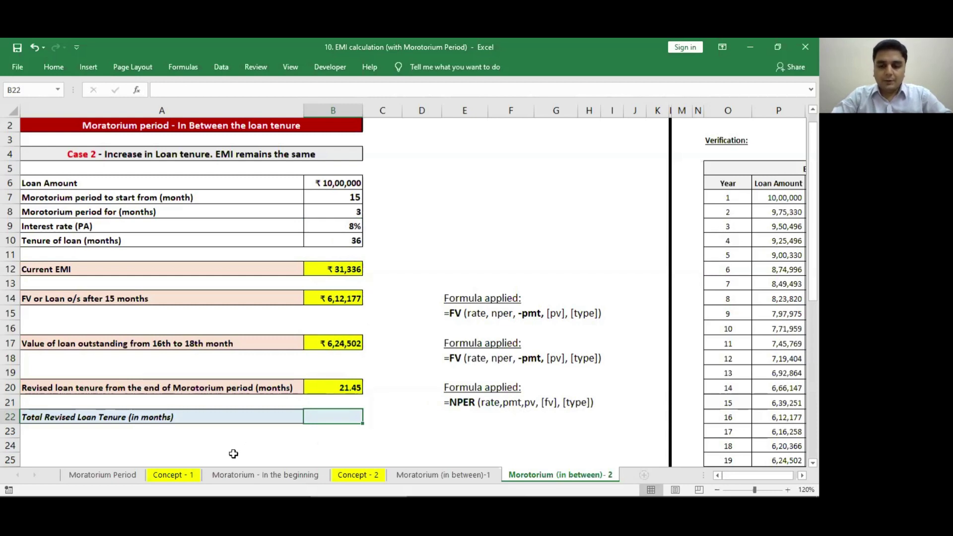
text(=)
click(336, 196)
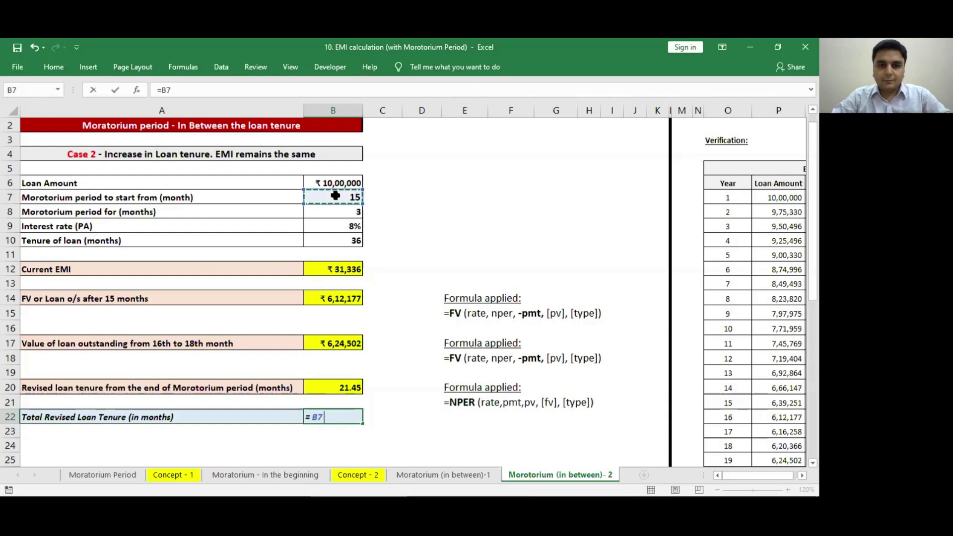
text(+)
click(345, 215)
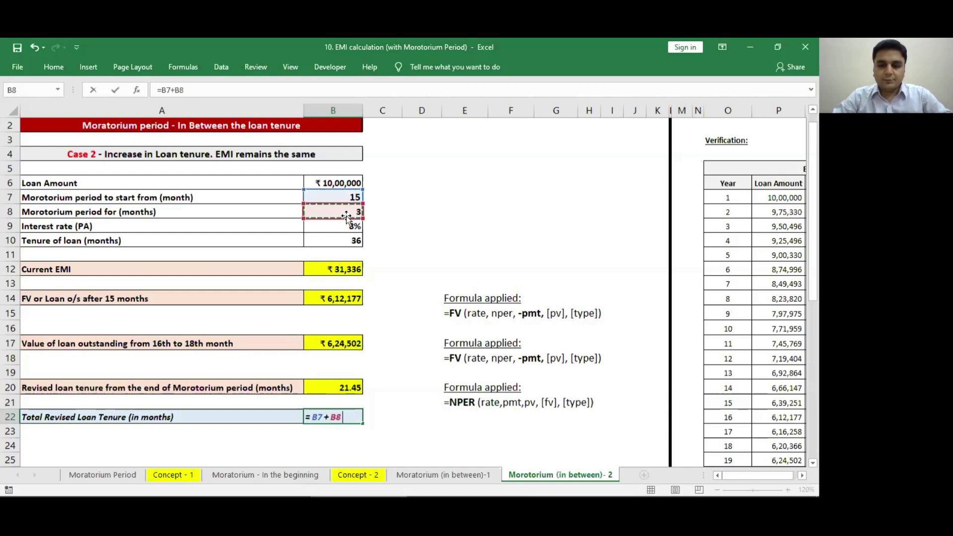
text(+)
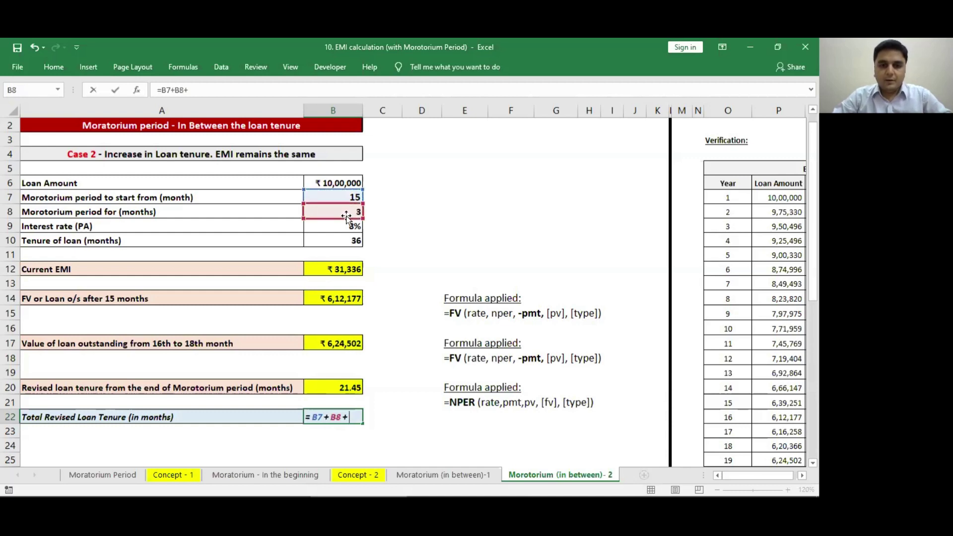
click(327, 385)
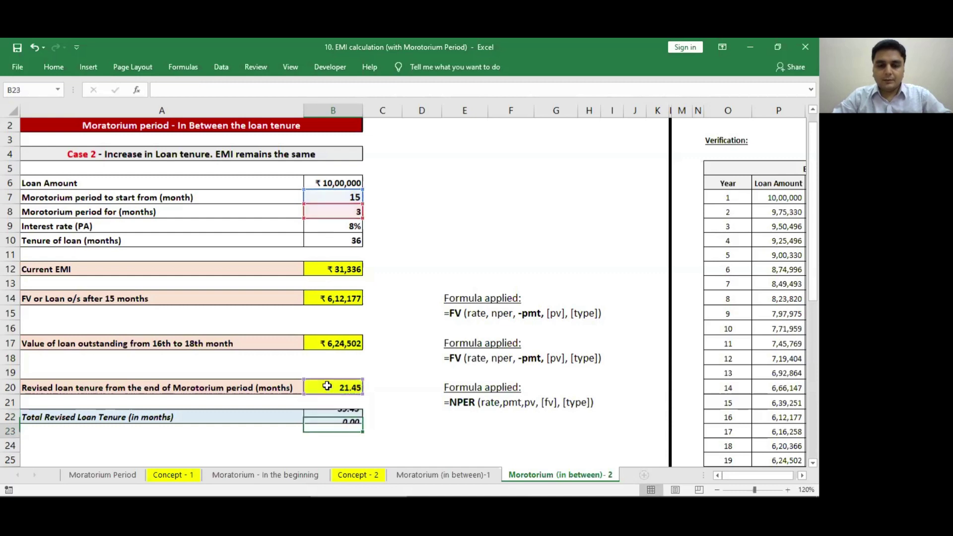
key(ctrl+Return)
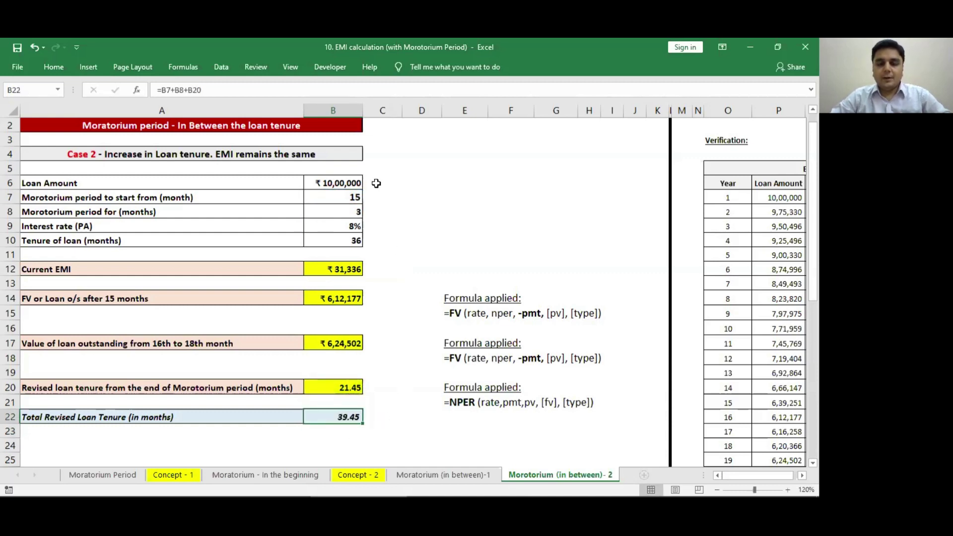
Review the loan amount in B6 and compare the original tenure in B10 with the total revised tenure in B22.
click(342, 182)
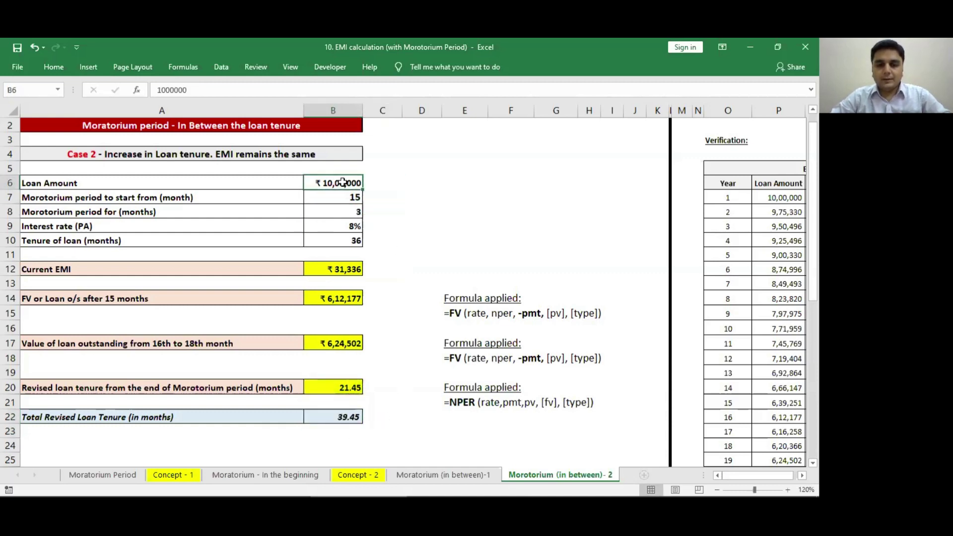
click(346, 240)
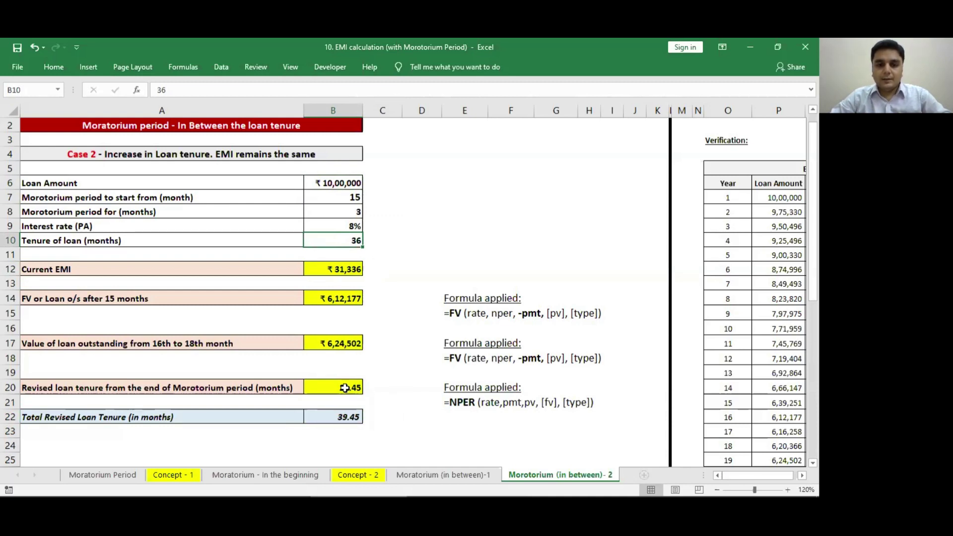
click(354, 417)
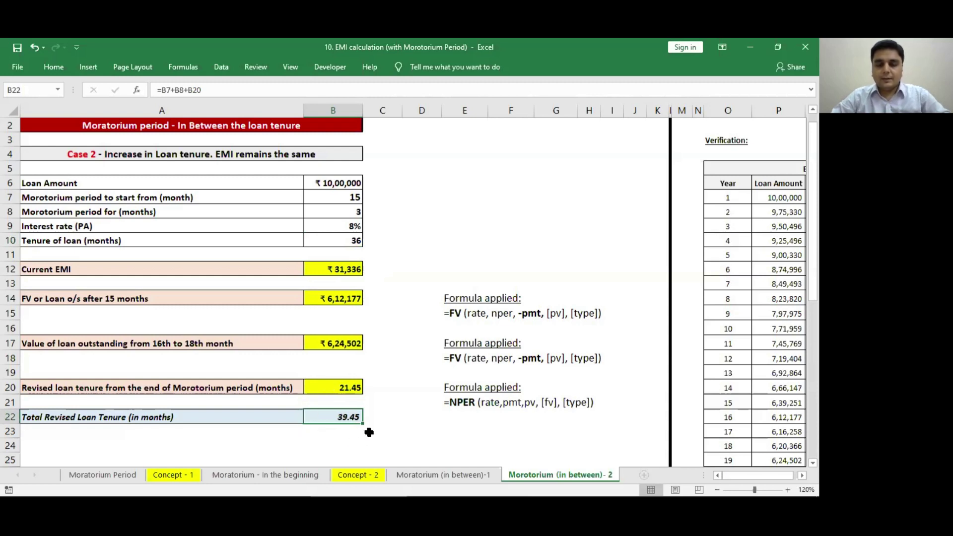
Go to the EMI Schedule in the Verification section and check the opening loan amount in P7.
key(Right)
key(Right)
key(Right)
key(Right)
key(Right)
key(Right)
key(Right)
key(Right)
key(Right)
key(Right)
key(Right)
key(Right)
key(Right)
key(Right)
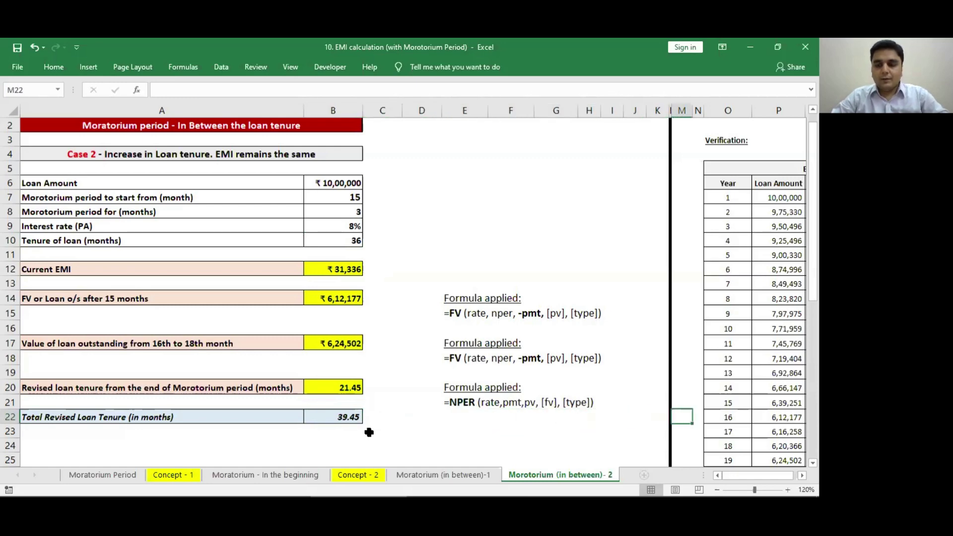
key(Left)
key(Right)
key(Right)
key(Up)
key(ctrl+Up)
key(Down)
key(Left)
key(Down)
key(Up)
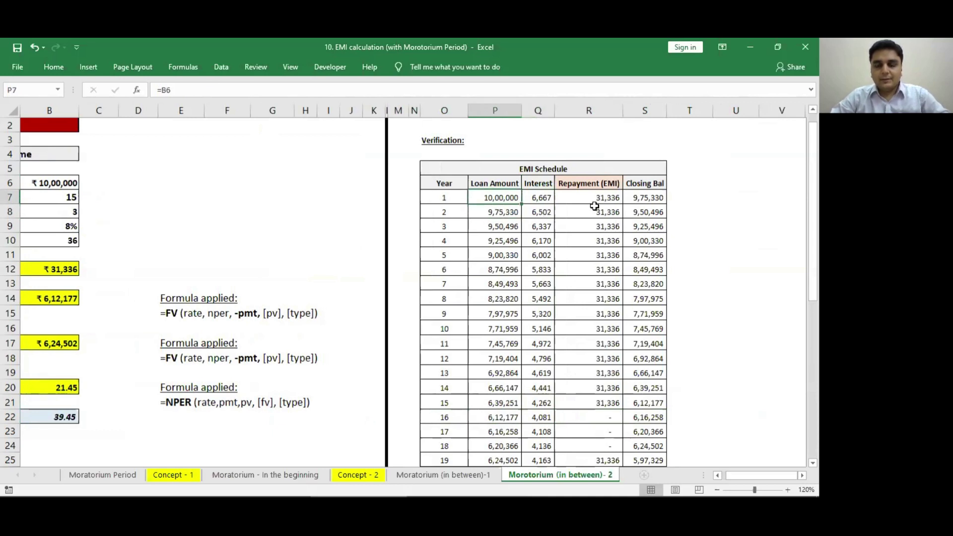
Review the EMI repayments in R7:R21 and compare the closing balance in S21 with the loan outstanding in B14.
drag(591, 194, 578, 400)
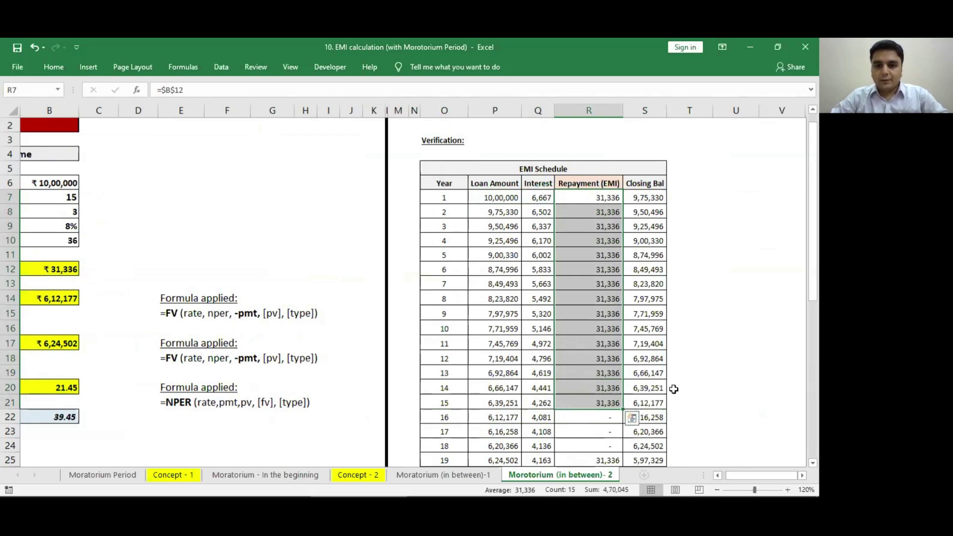
click(647, 403)
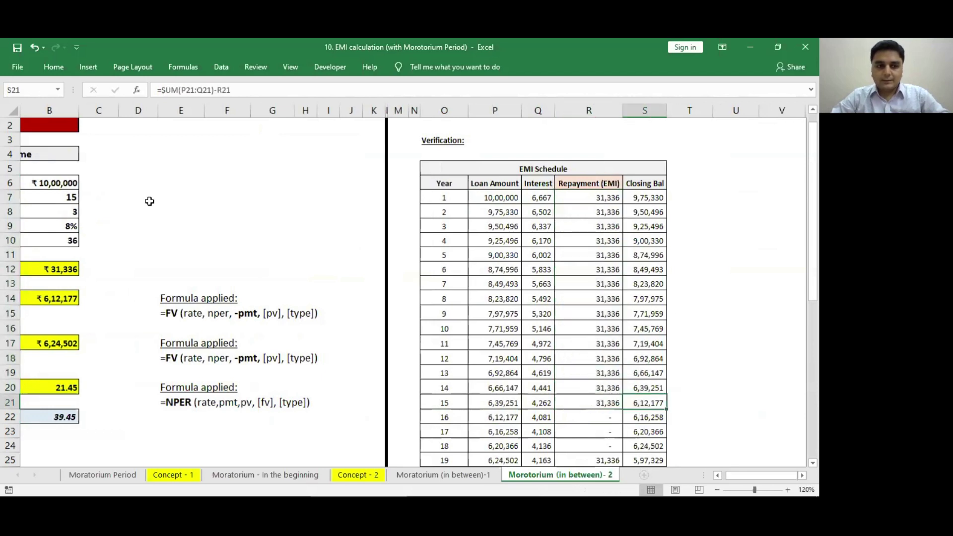
click(33, 299)
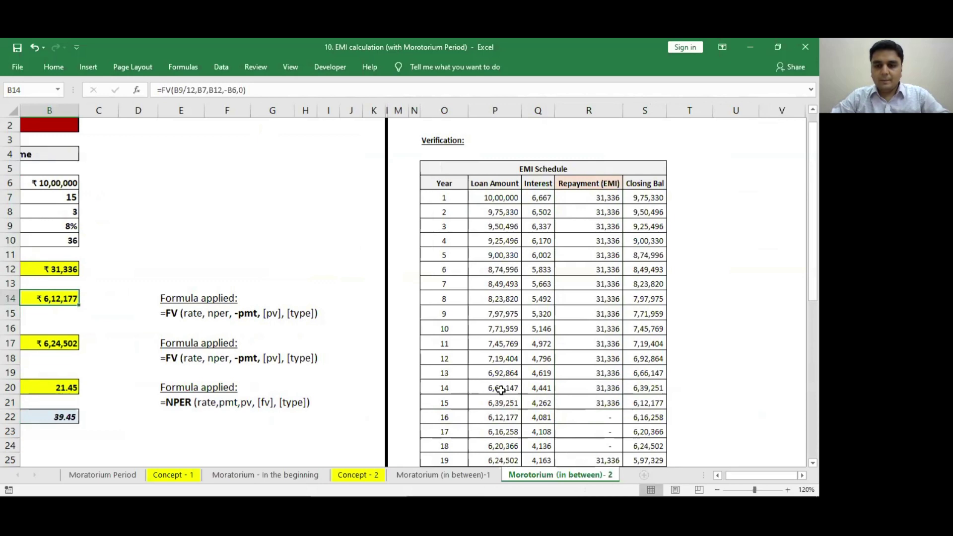
Review the moratorium months' repayments in R22:R24 and compare the closing balance in S24 with the loan value in B17.
drag(603, 419, 598, 446)
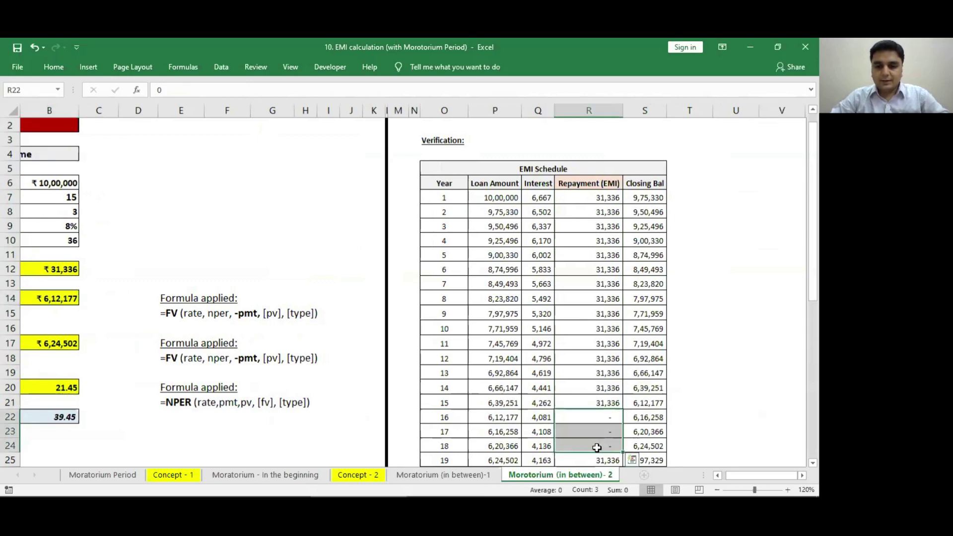
click(659, 411)
key(Down)
key(Down)
key(Down)
key(Down)
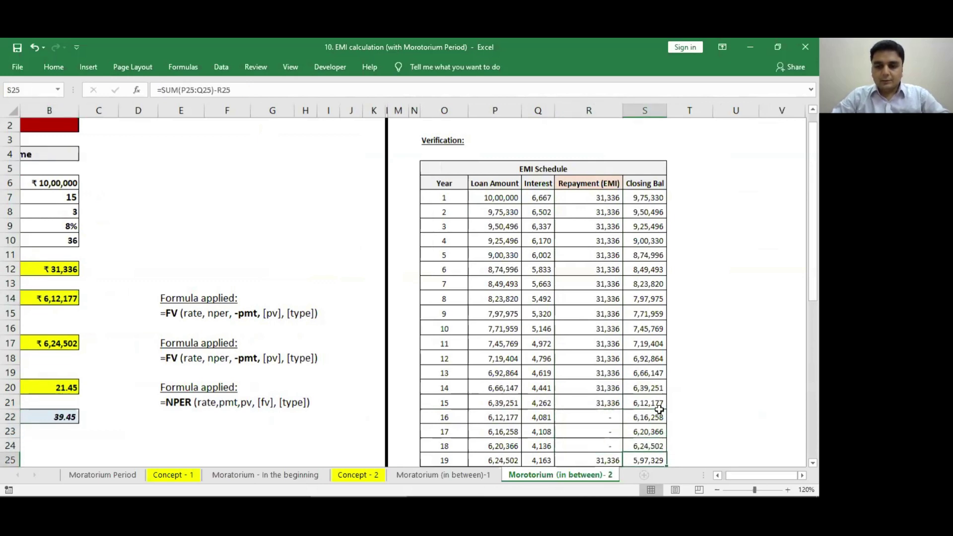
key(Up)
key(Up)
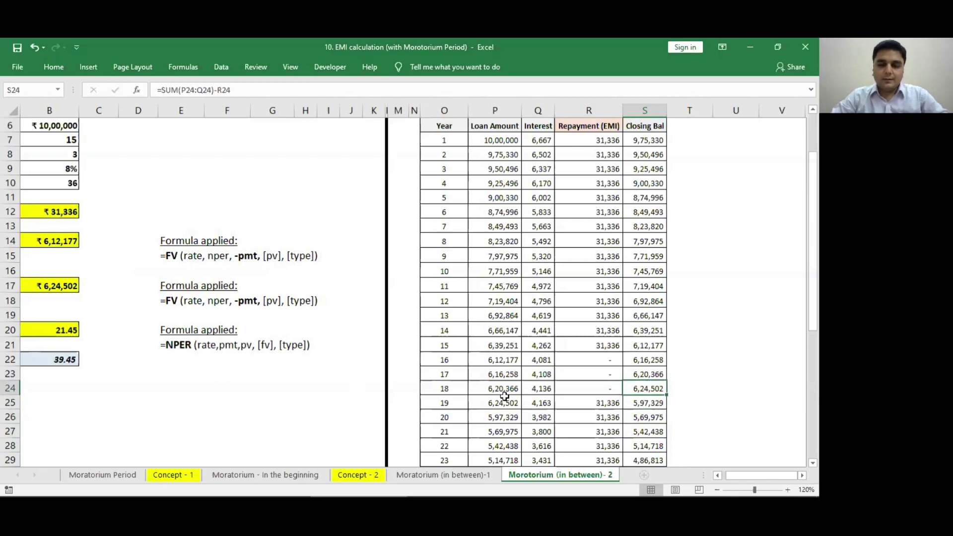
click(61, 286)
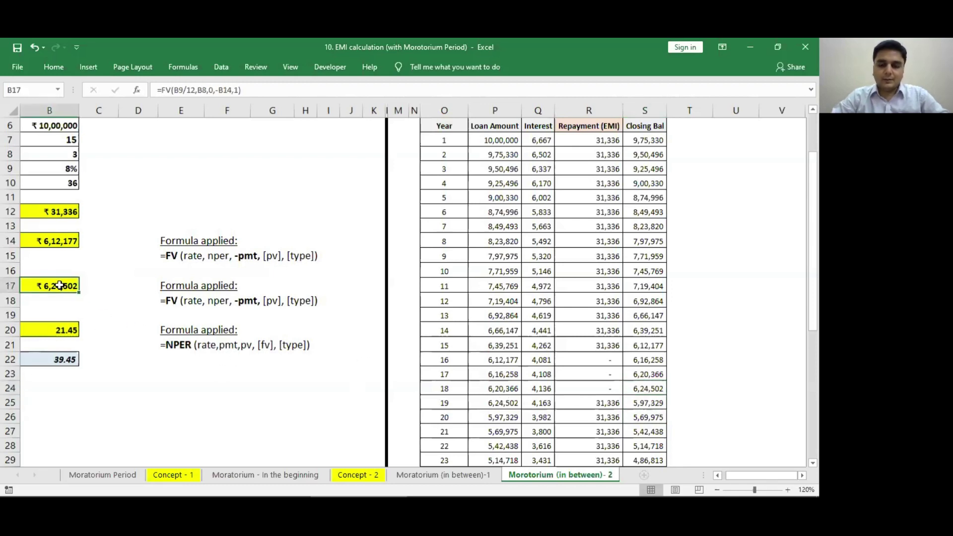
Select the EMI repayments after the moratorium, from month 19 to month 40, in R25:R46 for review.
click(608, 404)
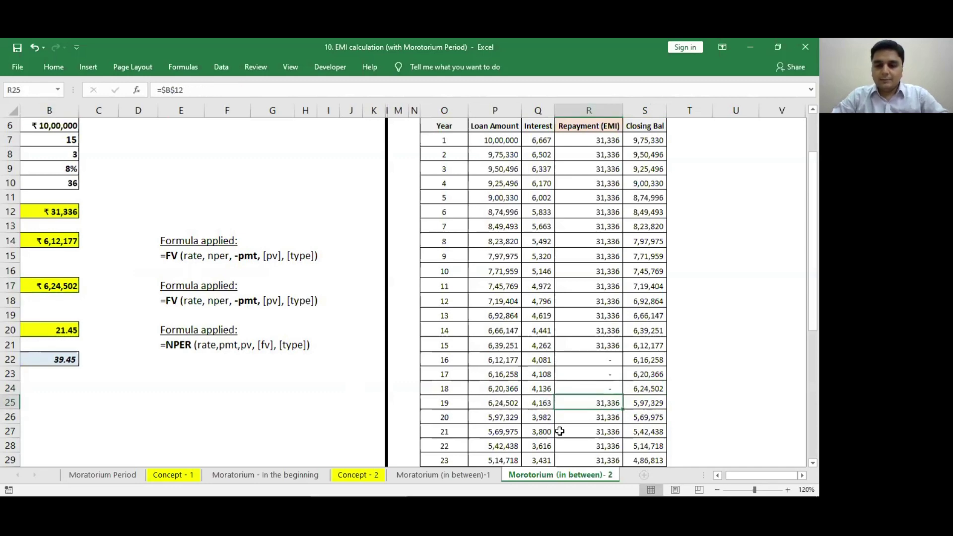
key(shift+Down)
key(shift+Down)
key(shift+Down)
key(shift+Down)
key(shift+Down)
key(shift+Down)
key(shift+Down)
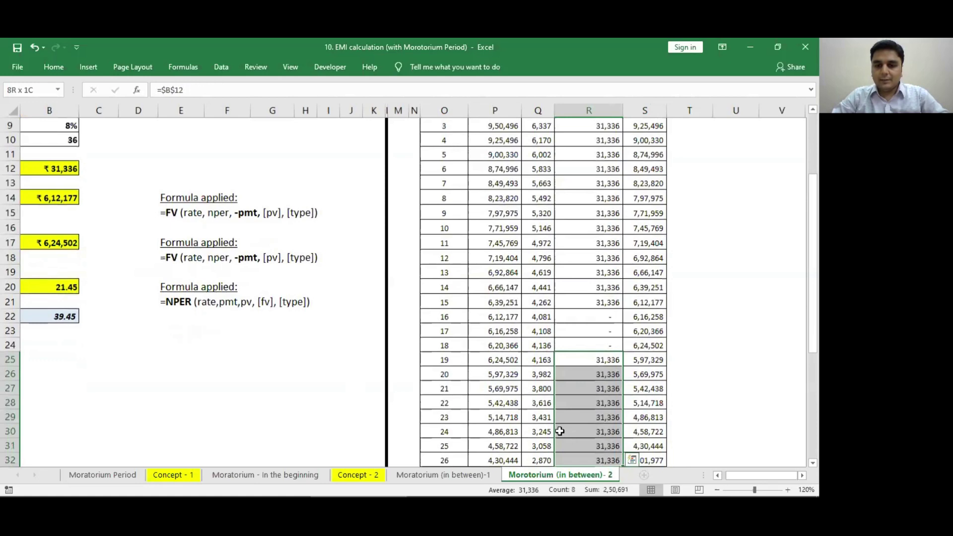
key(ctrl+shift+Down)
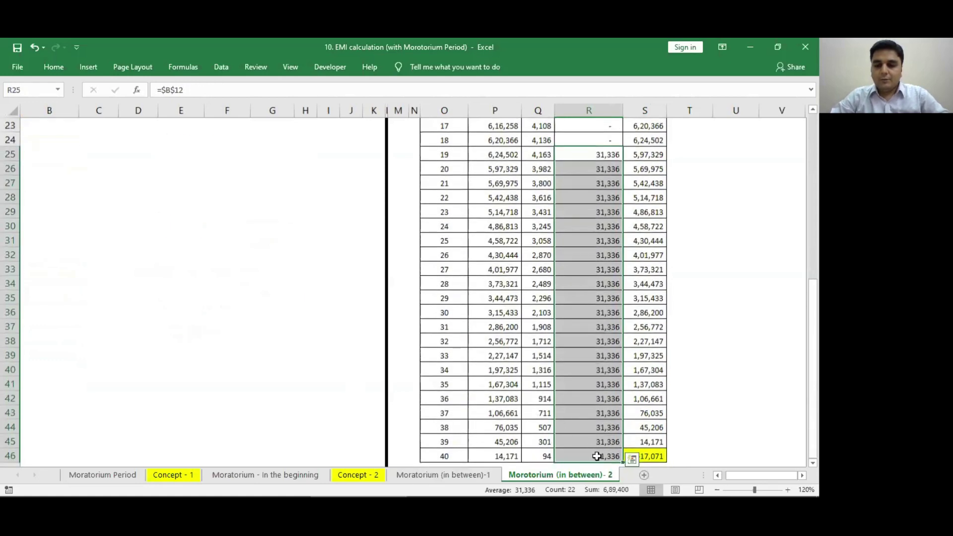
Examine the closing balances of months 39 and 40 in S45:S46 to verify the total revised loan tenure.
click(650, 446)
key(Down)
key(Down)
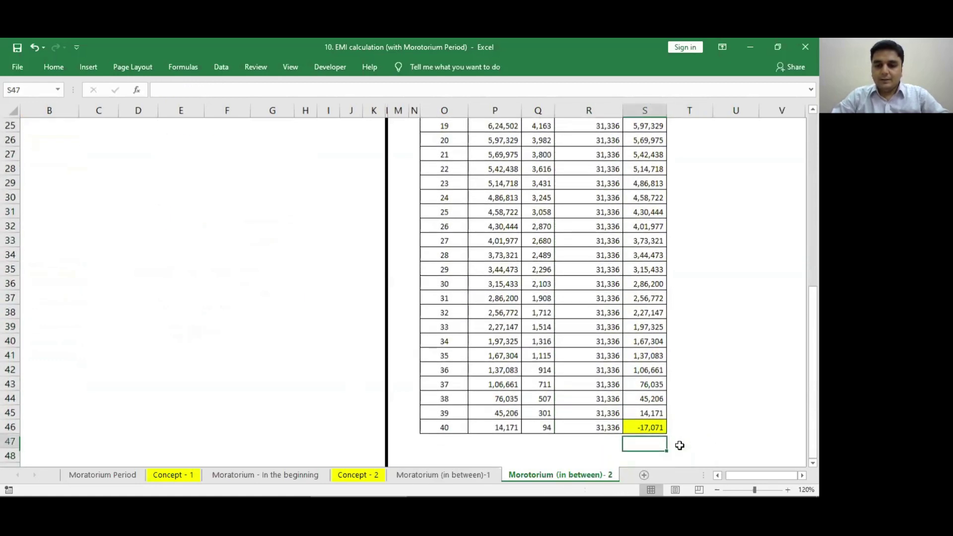
key(Up)
key(Up)
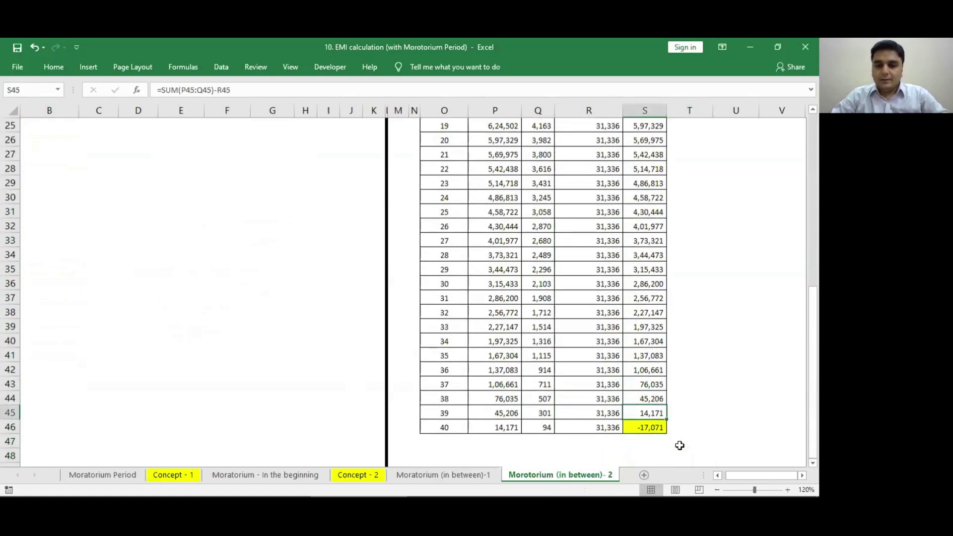
click(435, 416)
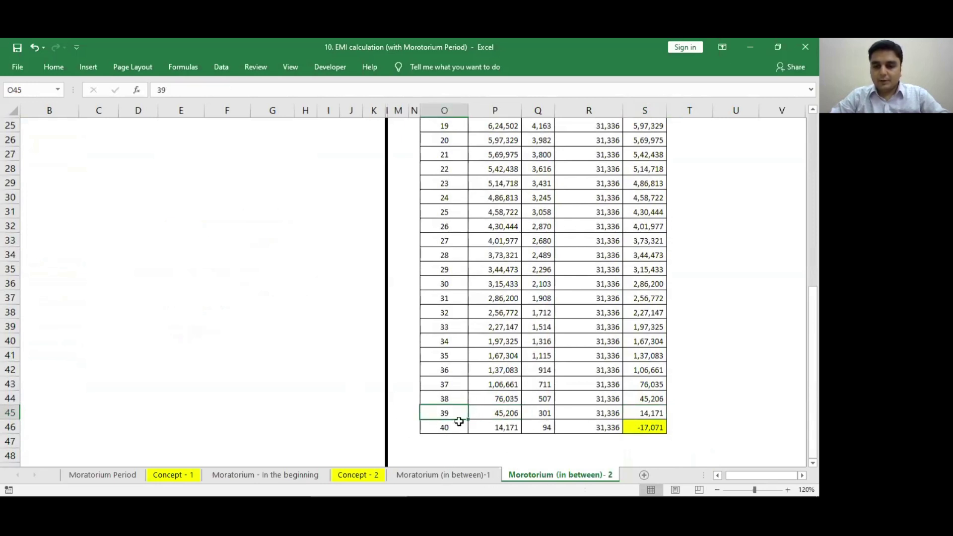
click(665, 437)
scroll(682, 402, down, 2)
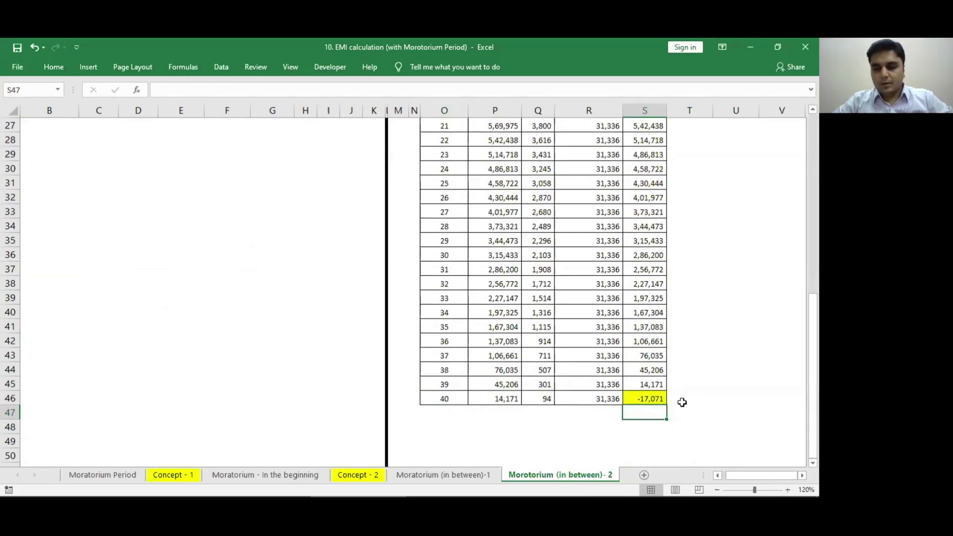